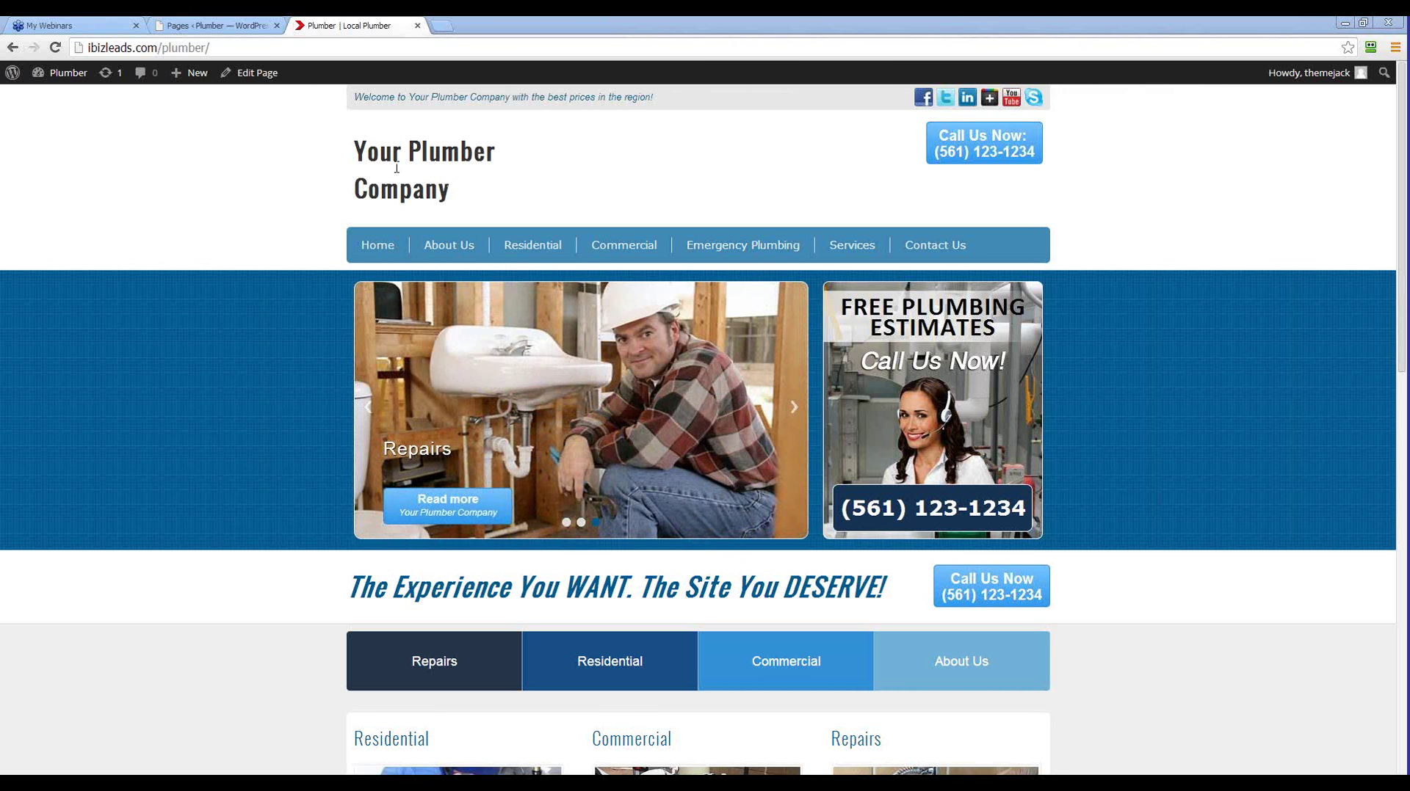
Install the Enterprise Theme Jack theme from the ThemeJack Installer page
click(224, 30)
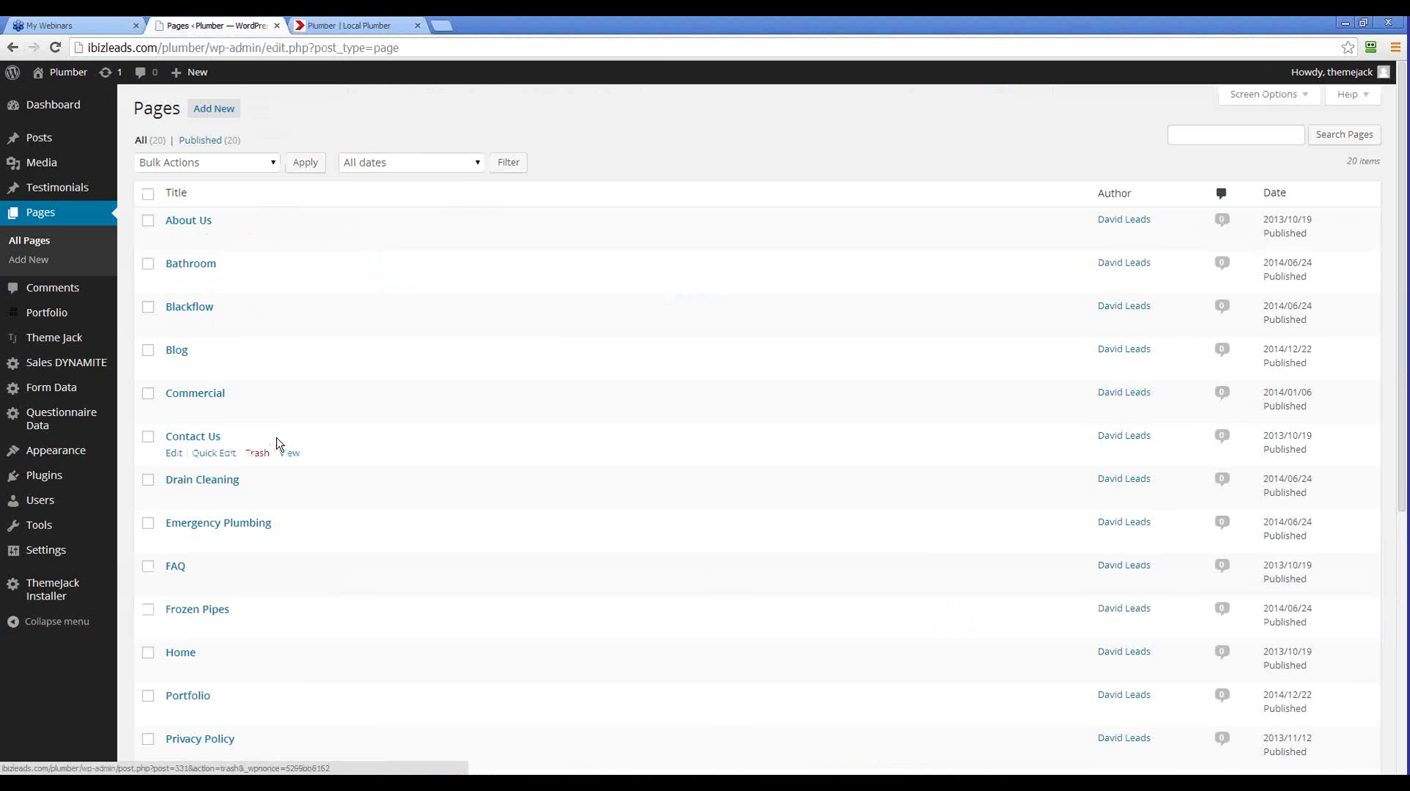
mouse_move(45, 348)
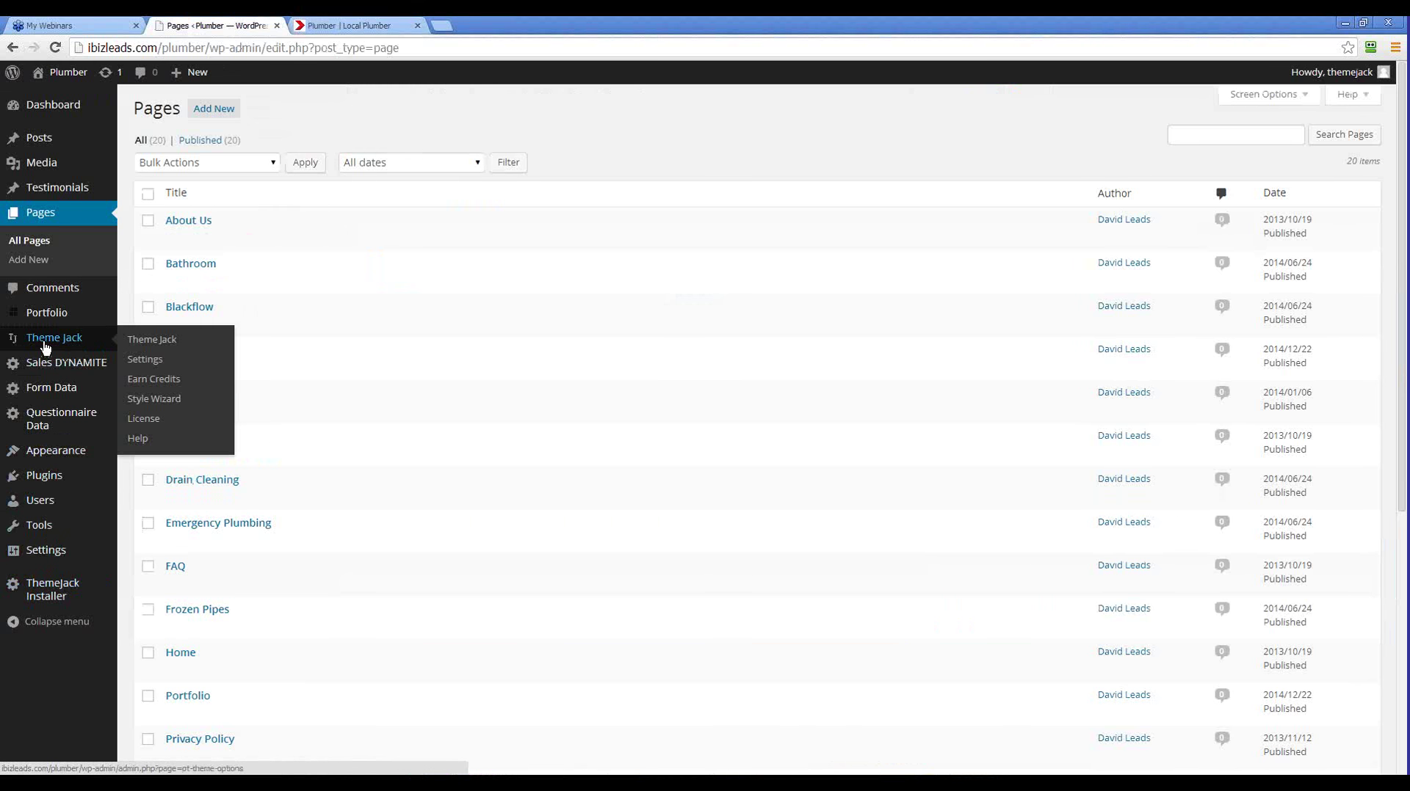
click(42, 593)
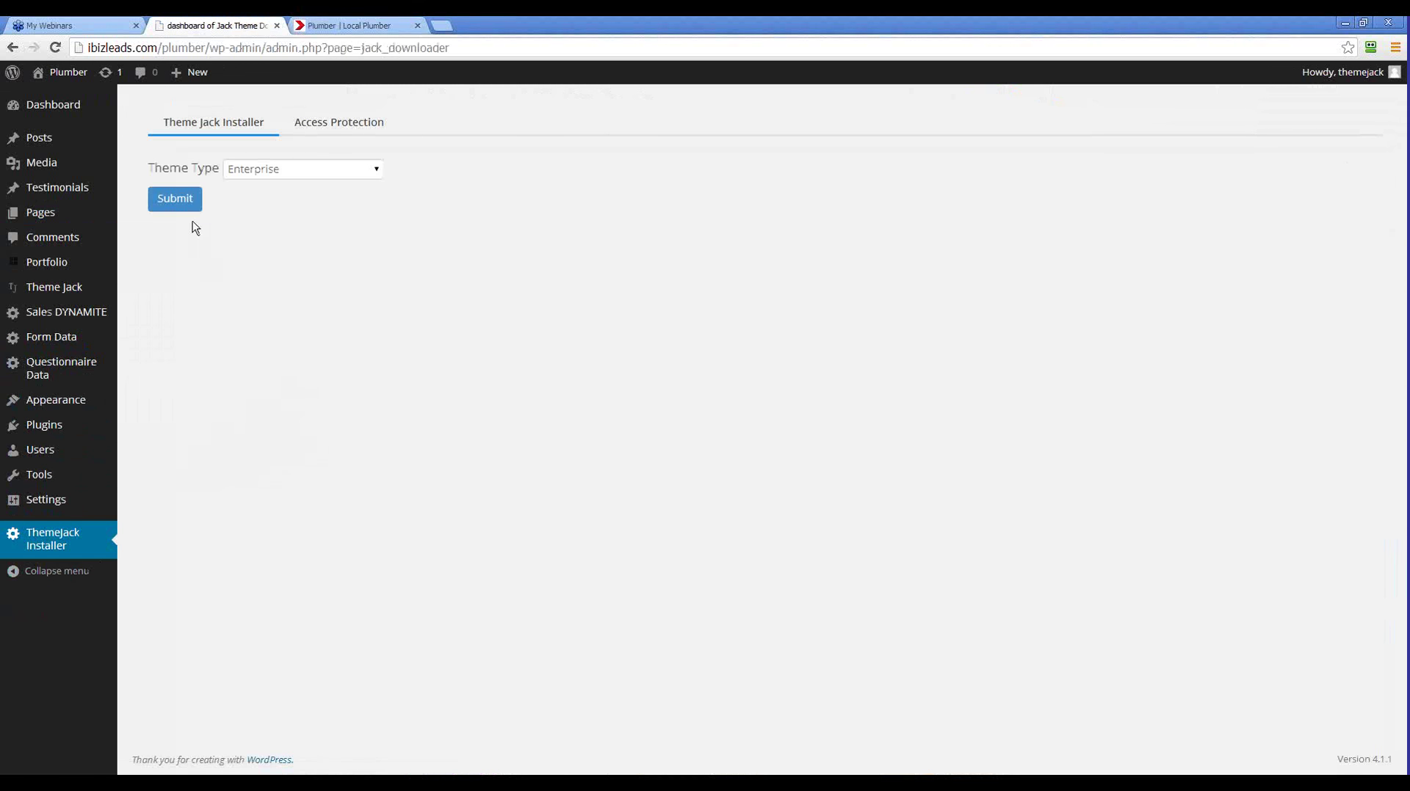
click(174, 210)
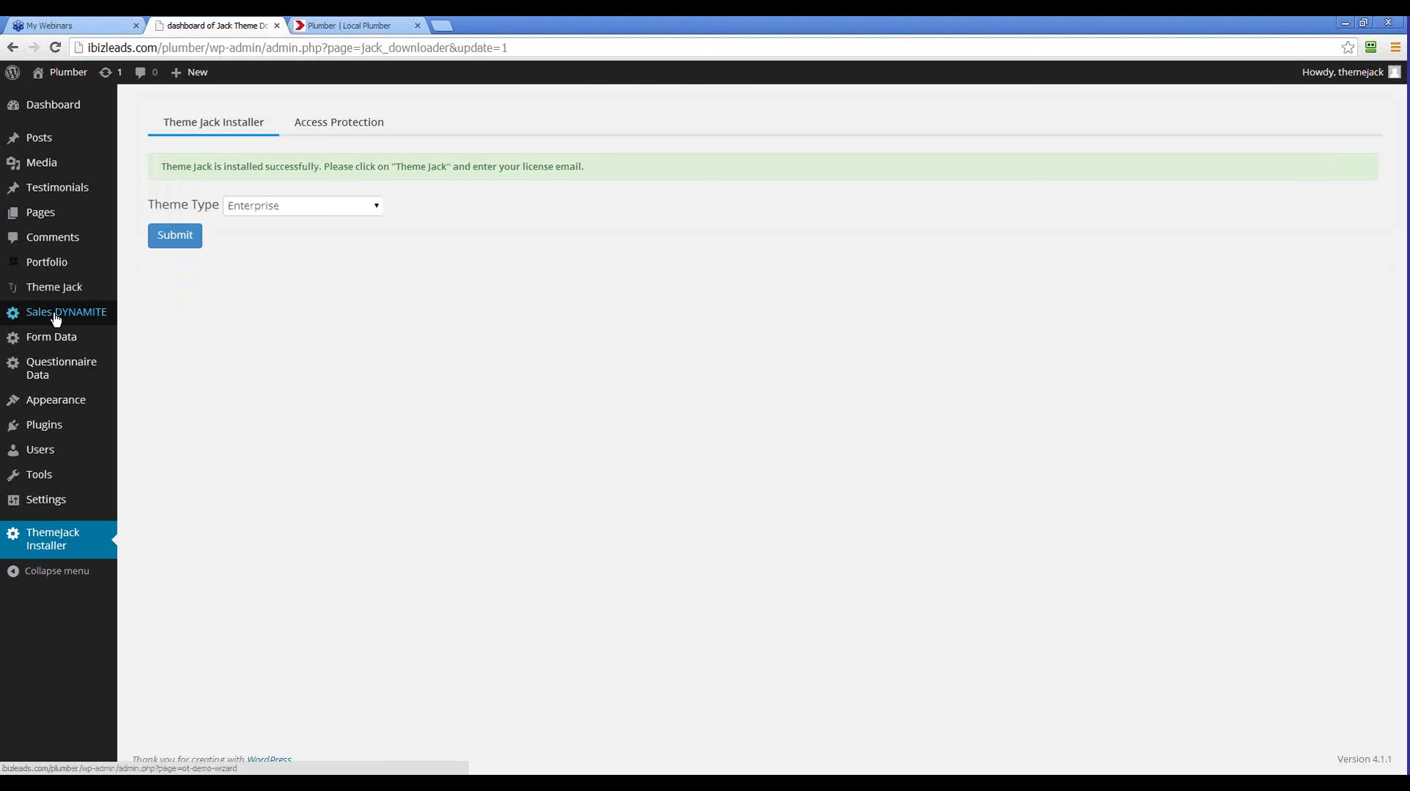
Submit the customer license email on the Theme Jack License page and bring up the Theme Jack options
mouse_move(62, 290)
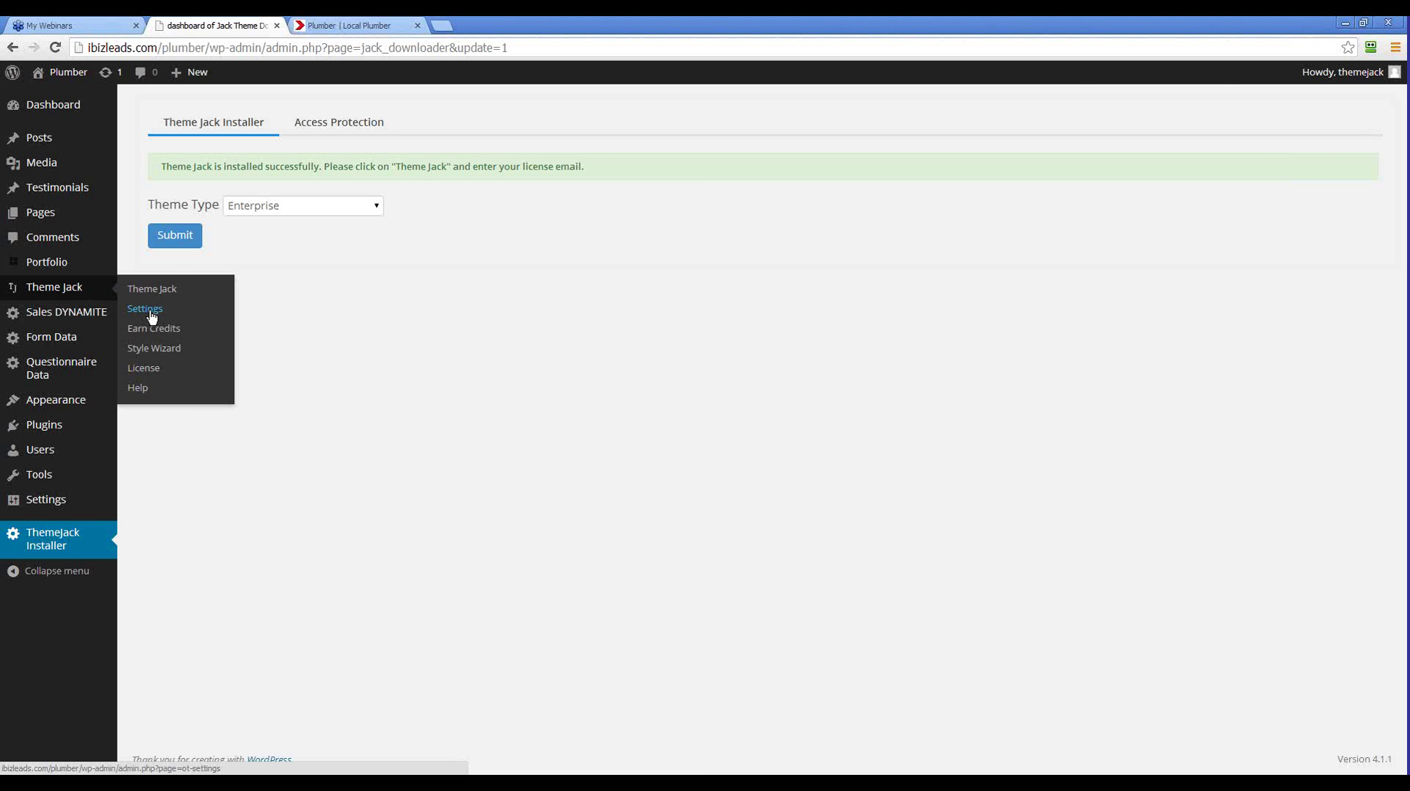
click(150, 373)
click(288, 255)
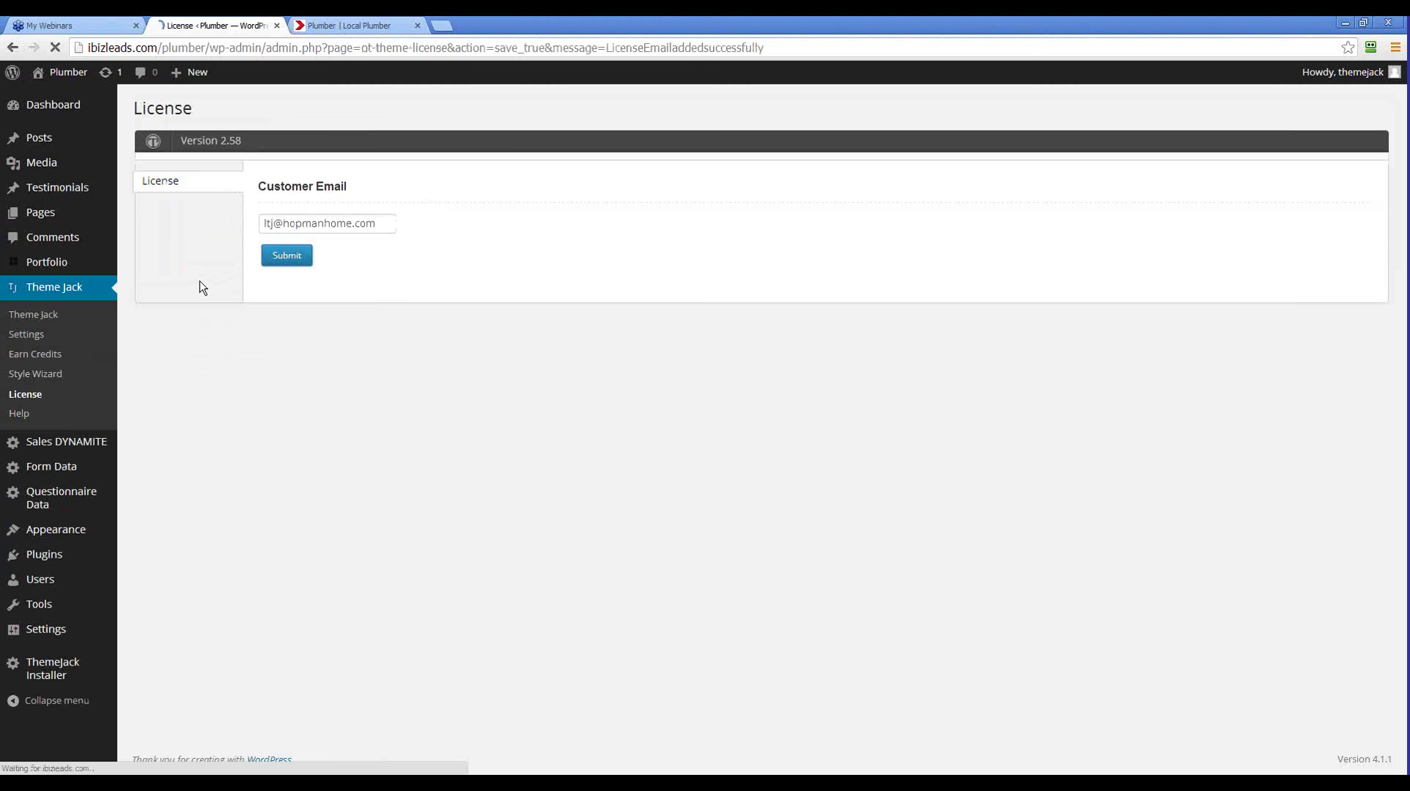
click(43, 319)
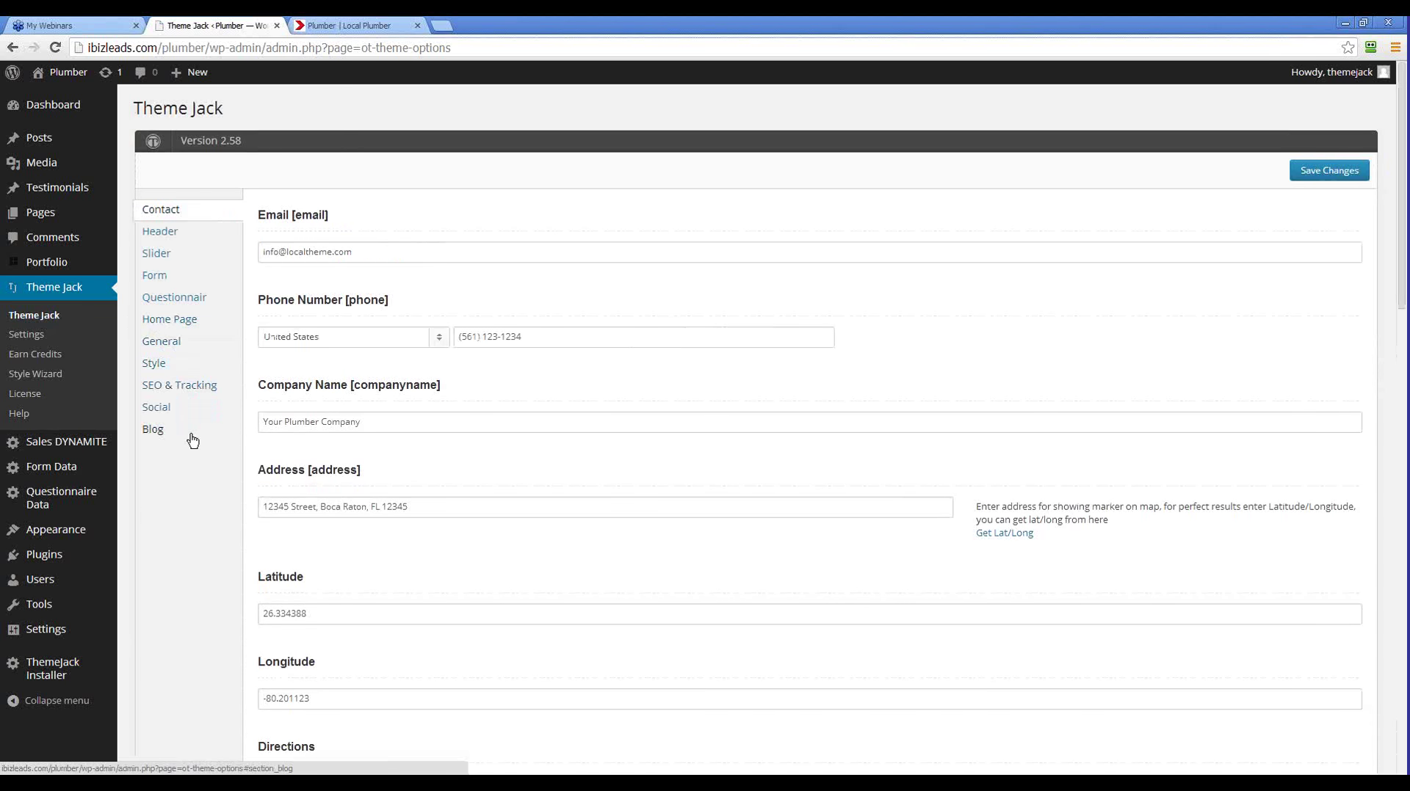
Check the Theme Jack Header options, then view the live Plumber | Local Plumber homepage
click(150, 239)
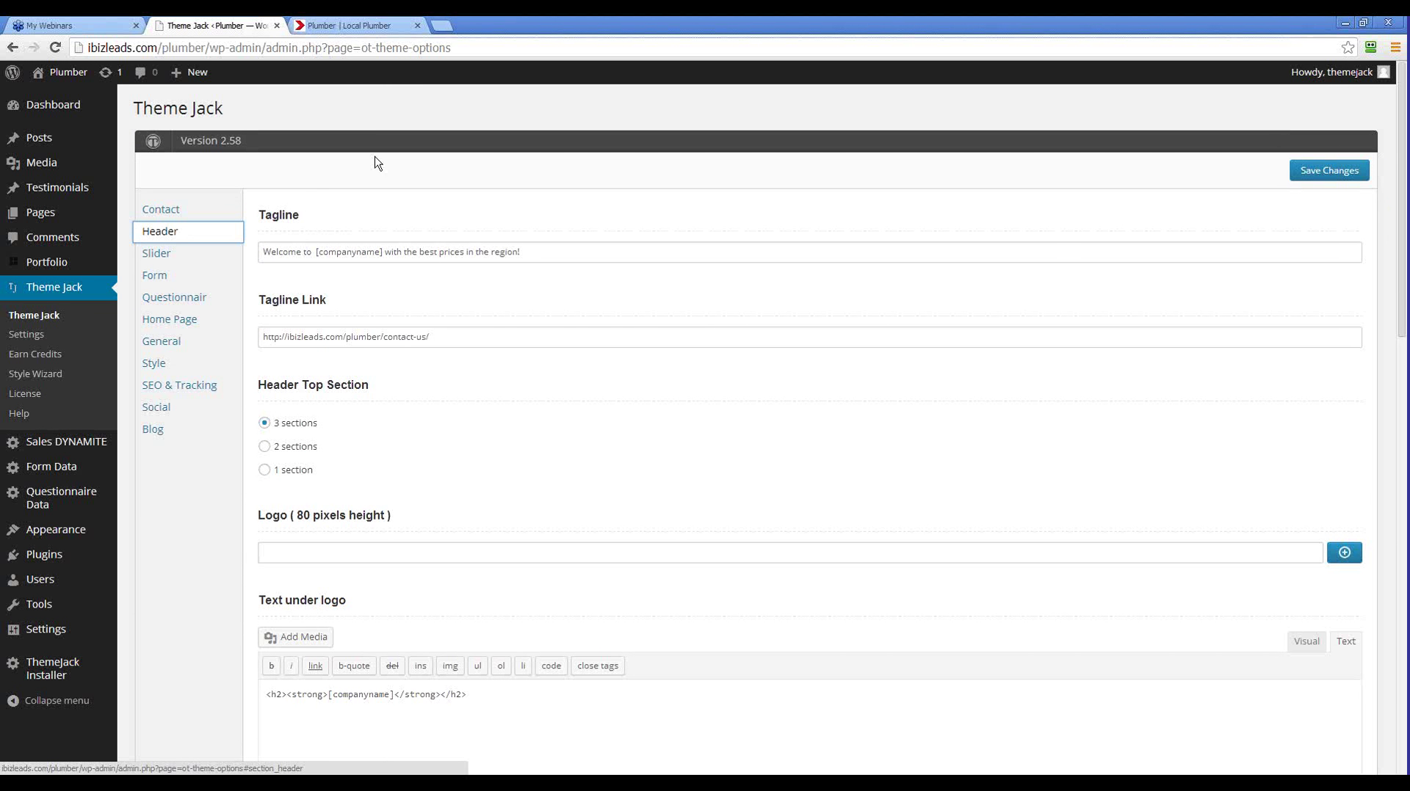
click(334, 24)
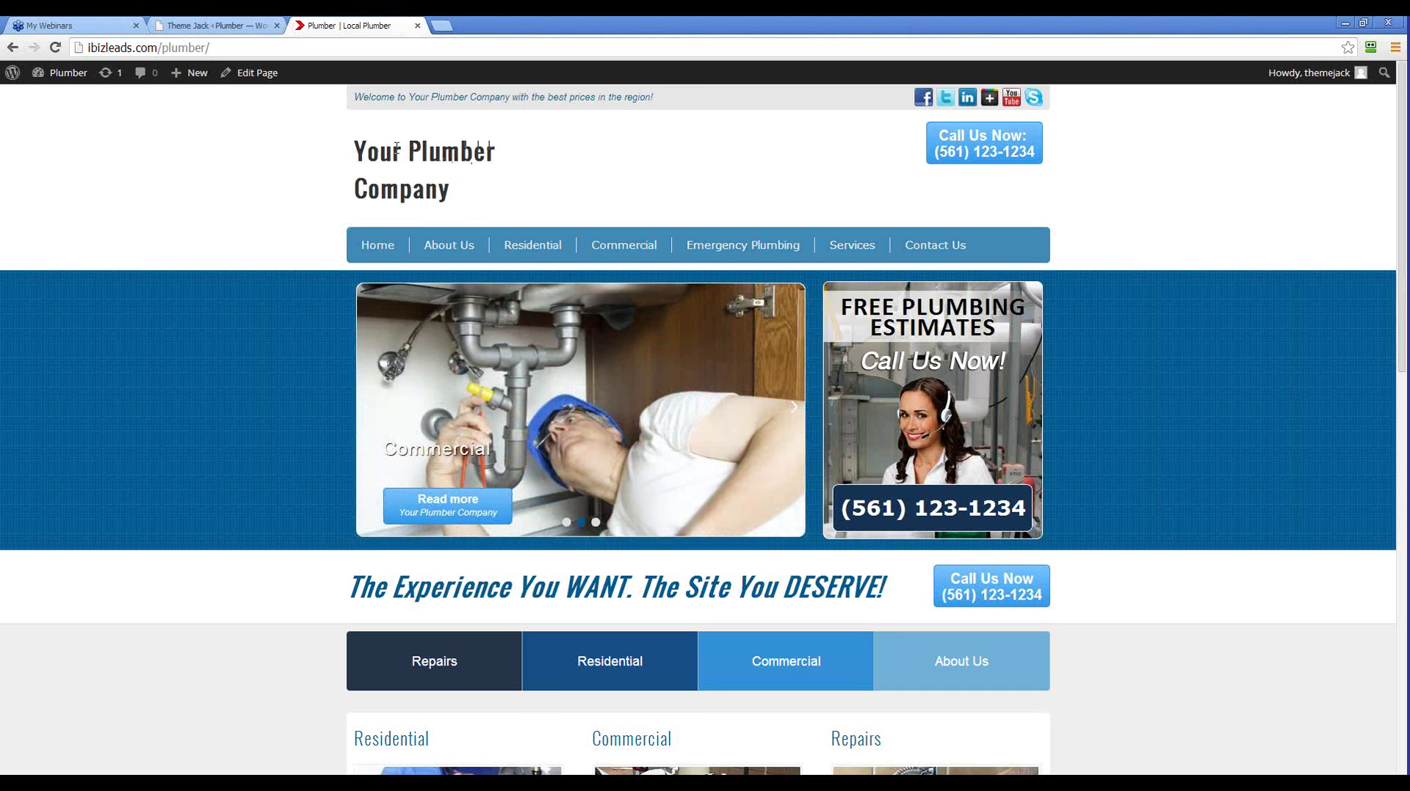
Select the Your Plumber Company site title and reload the live homepage
drag(355, 151, 445, 192)
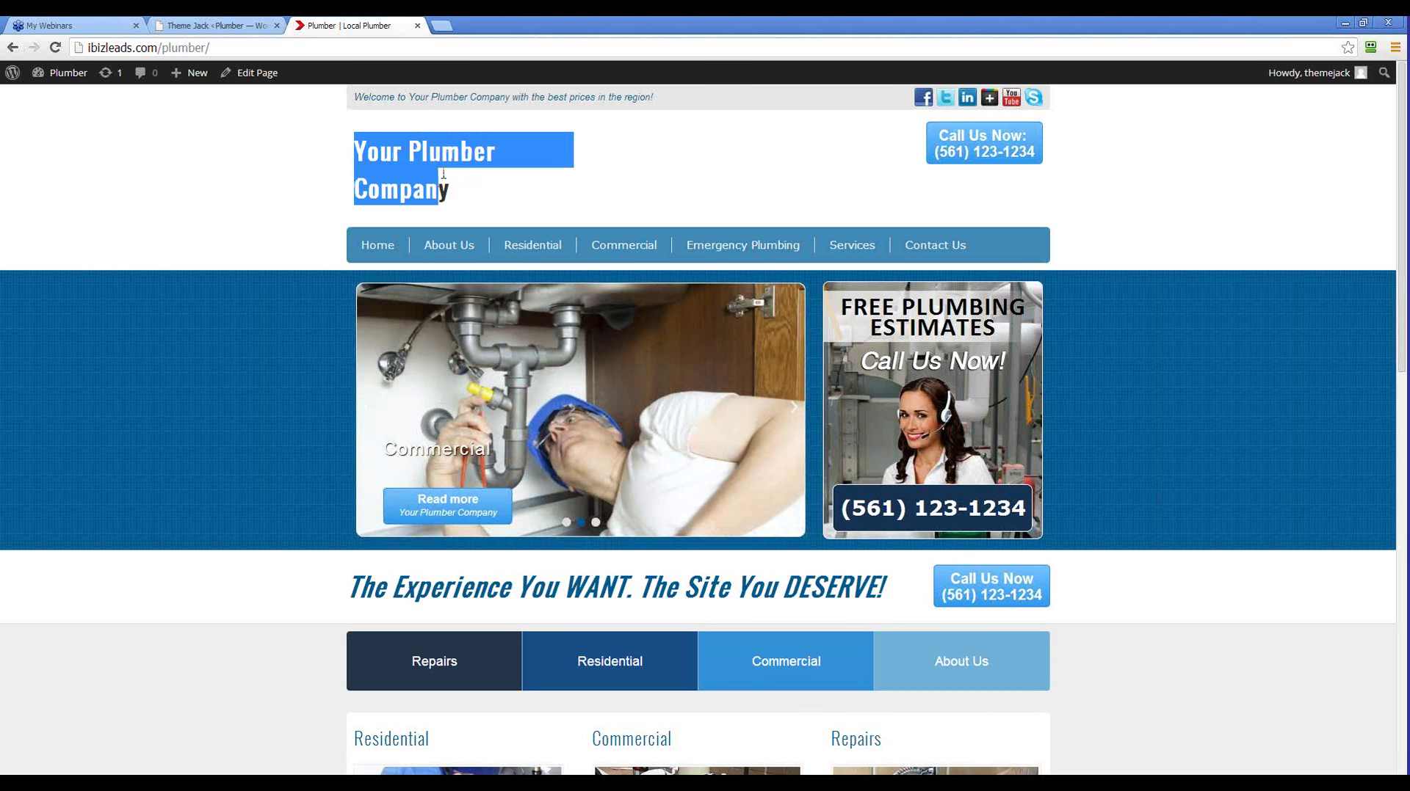
click(460, 155)
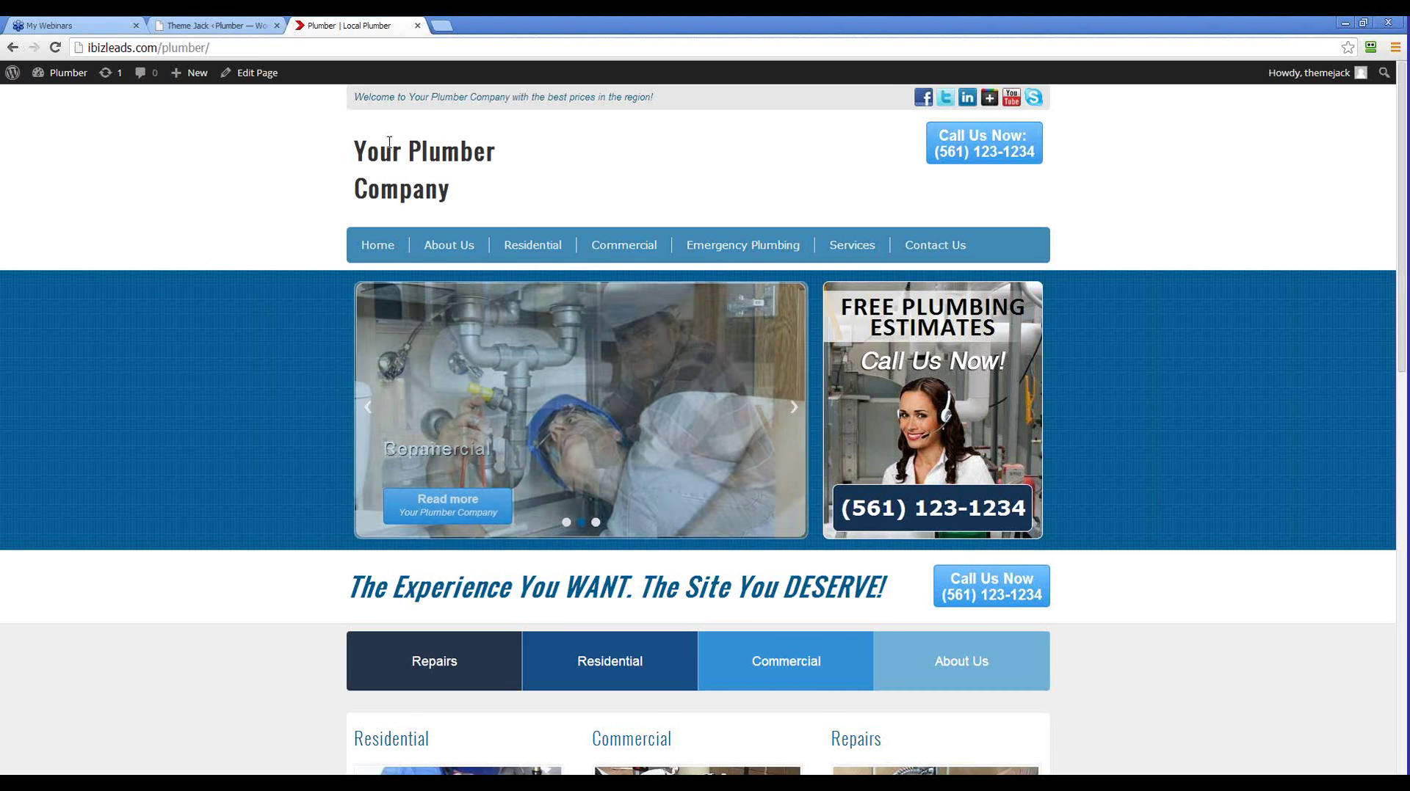
drag(367, 151, 496, 153)
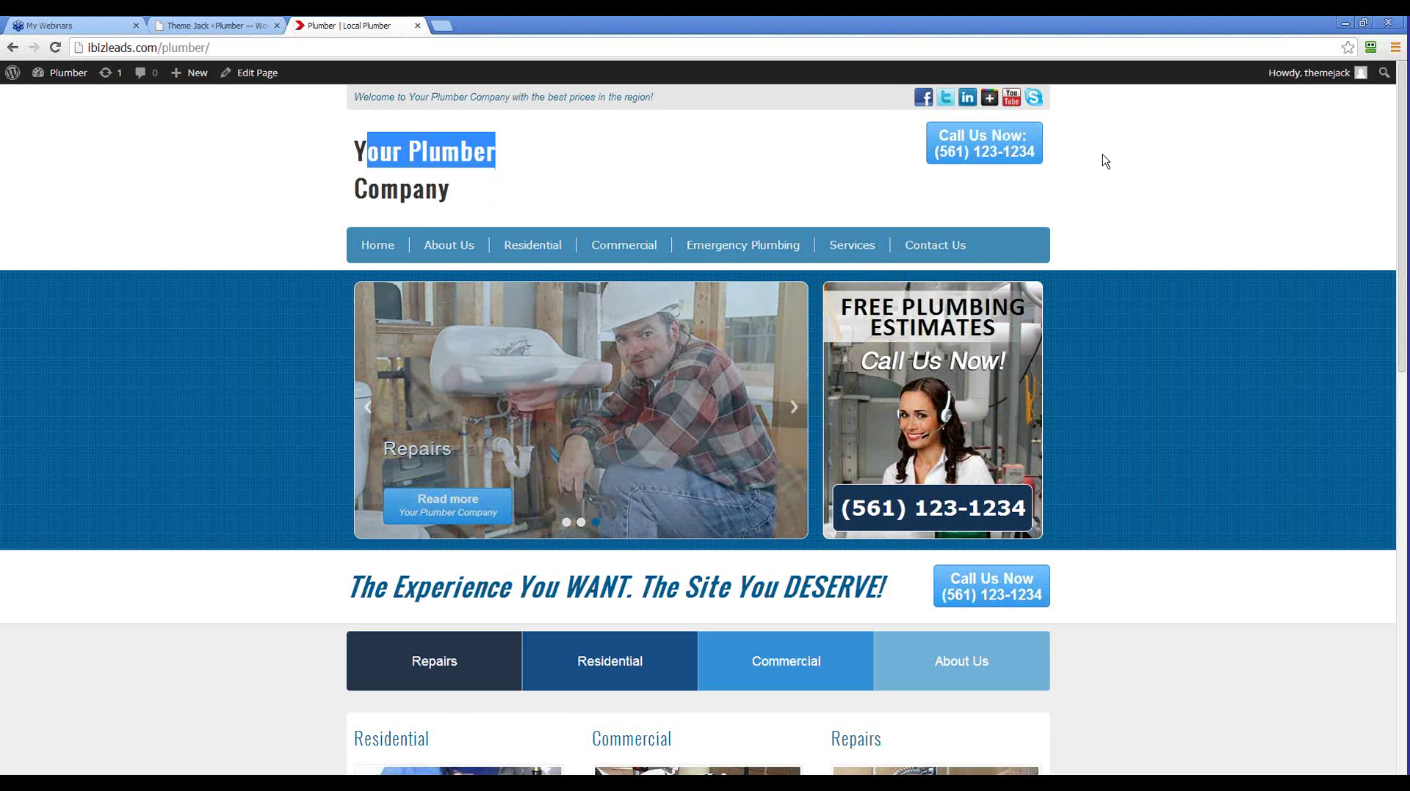
click(57, 48)
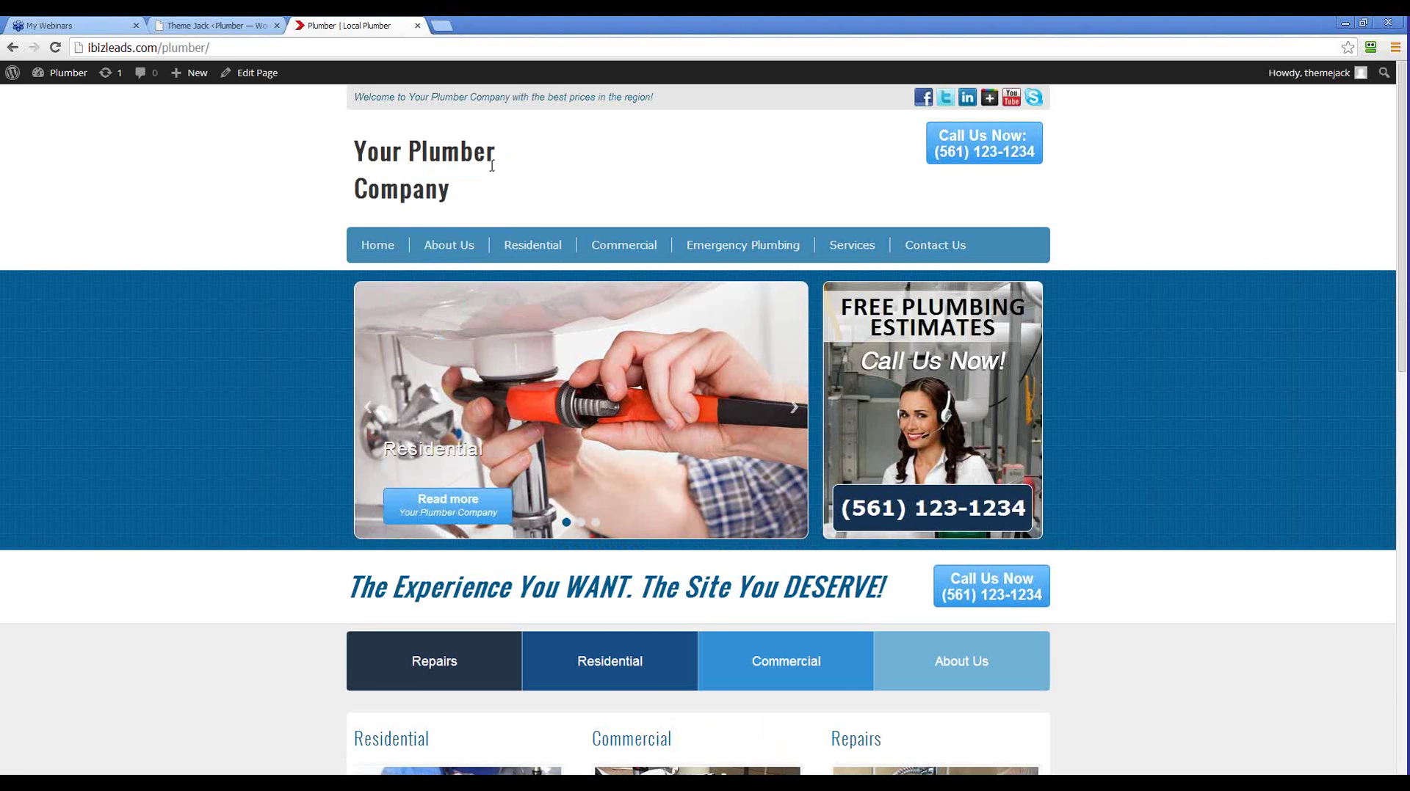
Set Header Top Section to 2 sections, save, and reload the live plumber site
click(219, 26)
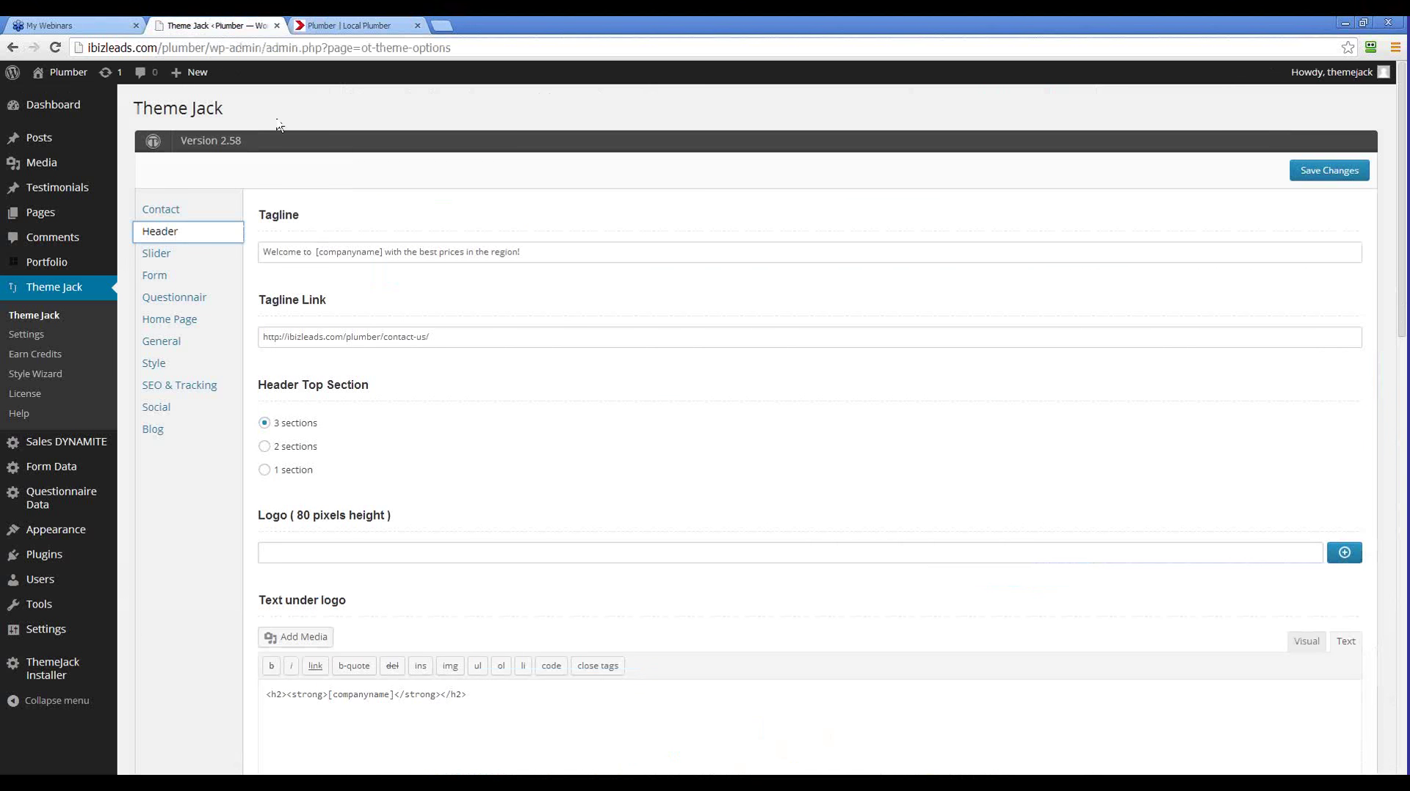
scroll(329, 473, down, 1)
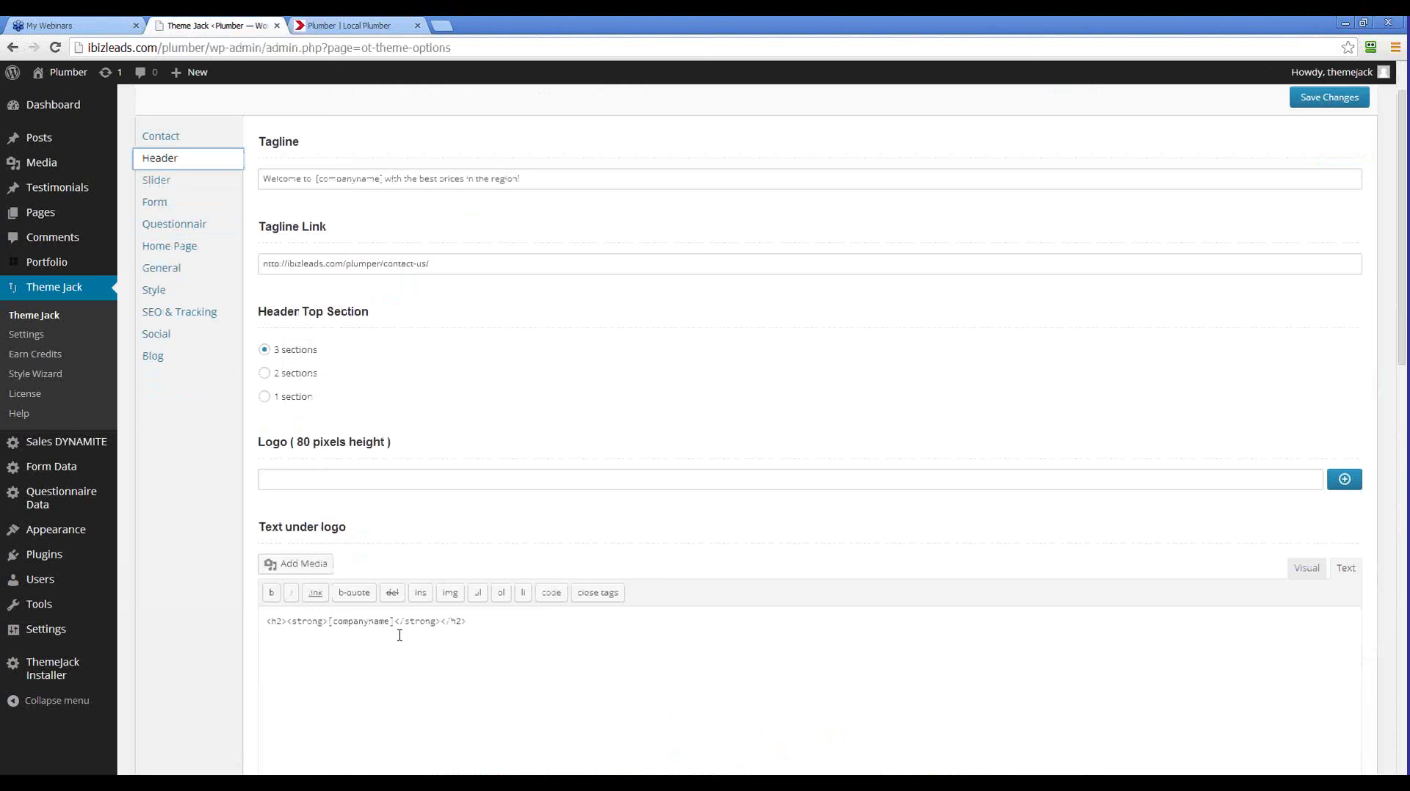
scroll(404, 610, up, 1)
click(266, 449)
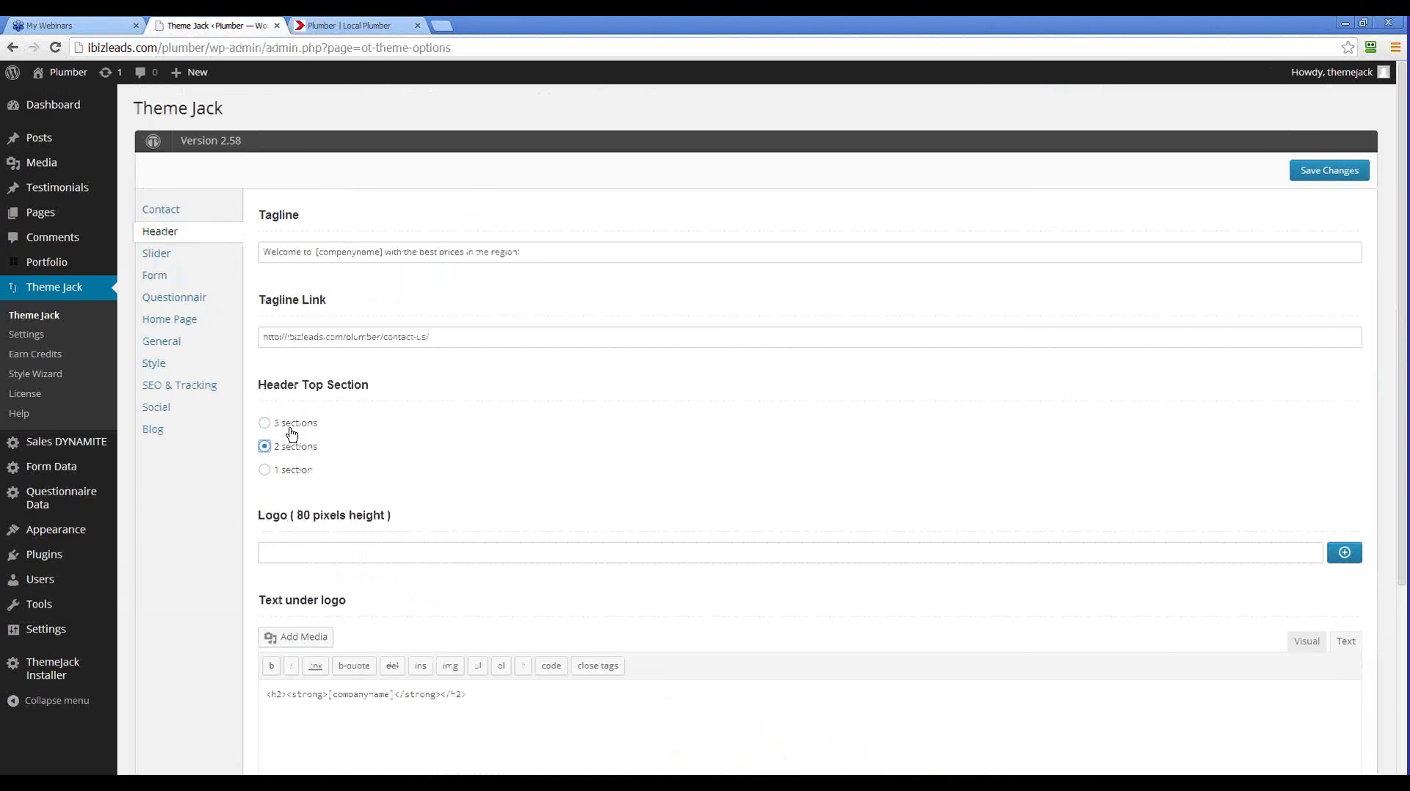
click(1318, 180)
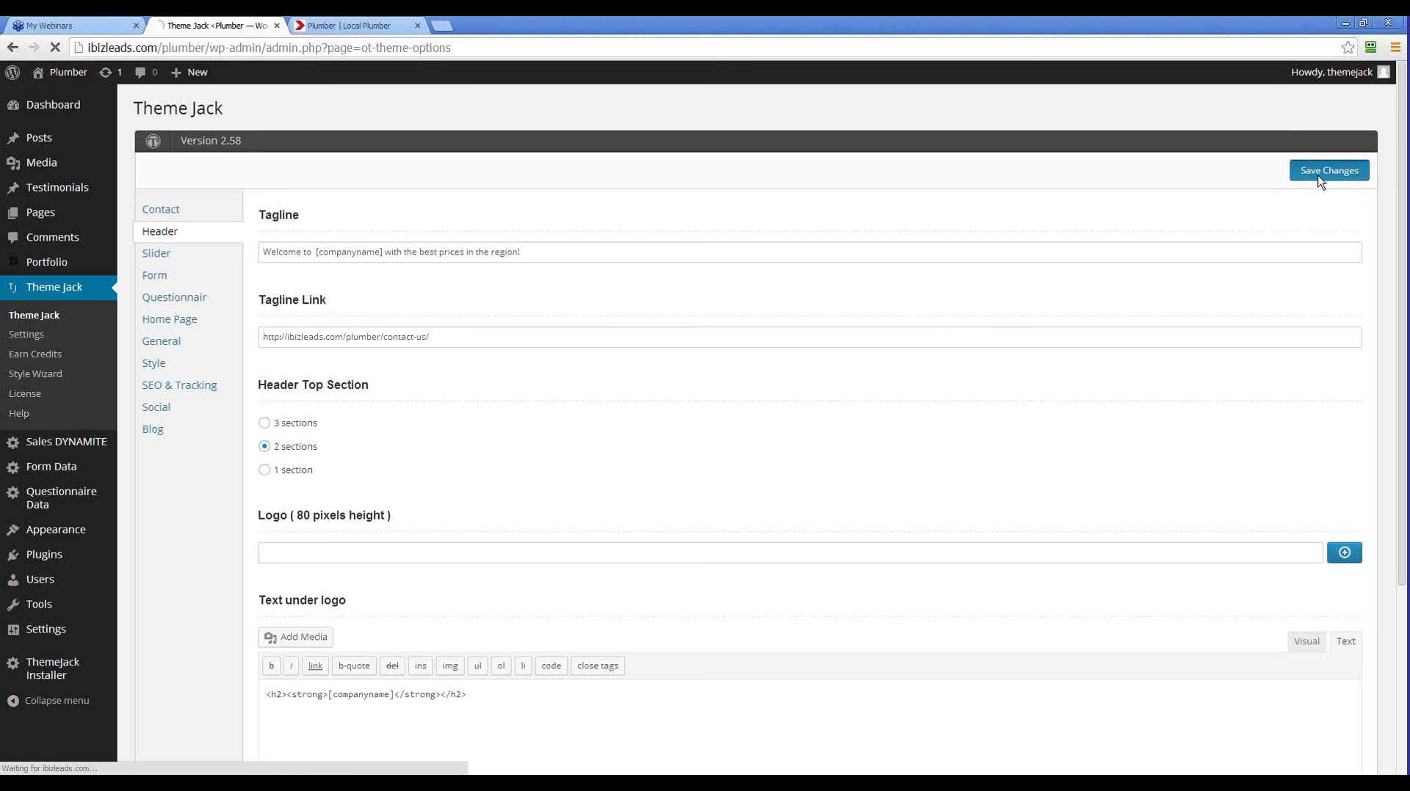
click(331, 27)
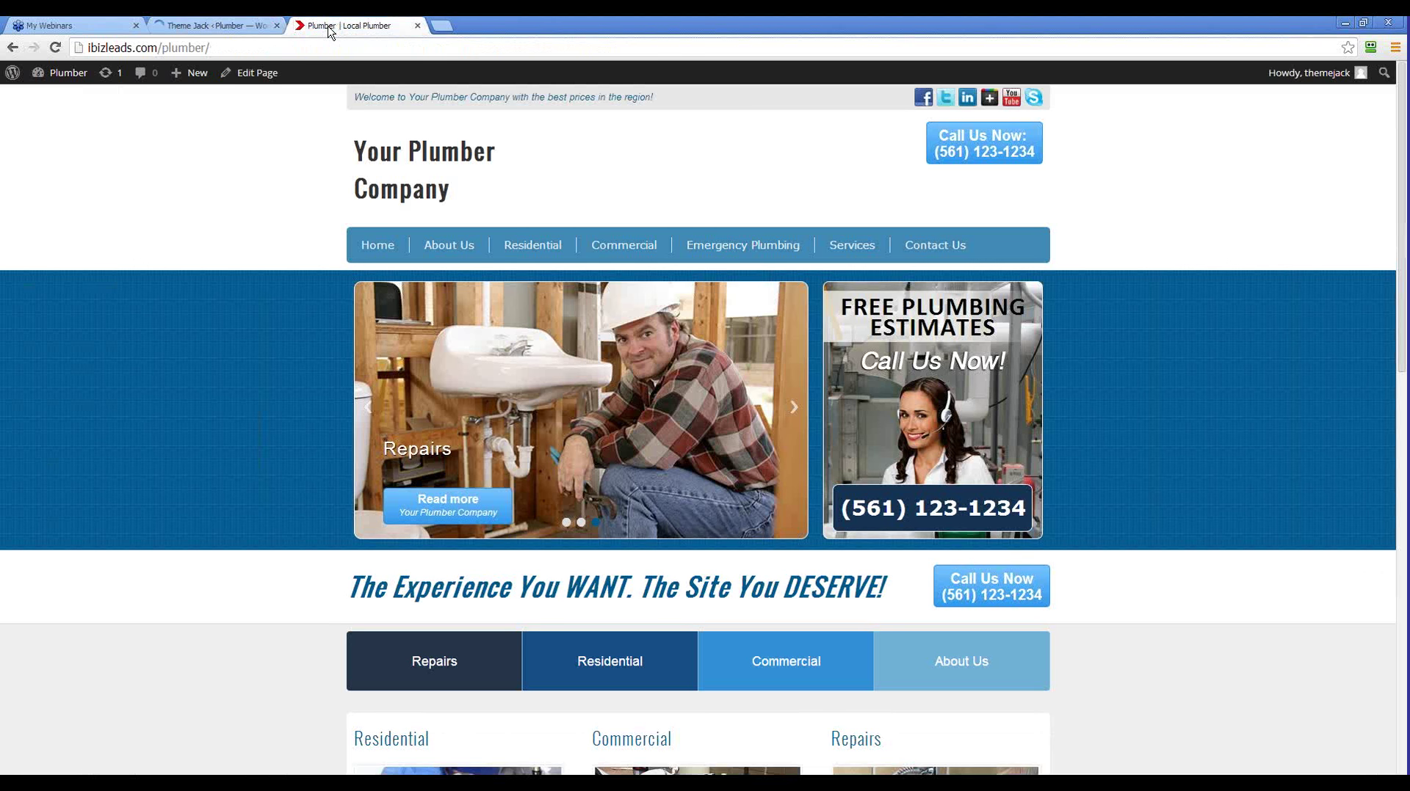
click(54, 48)
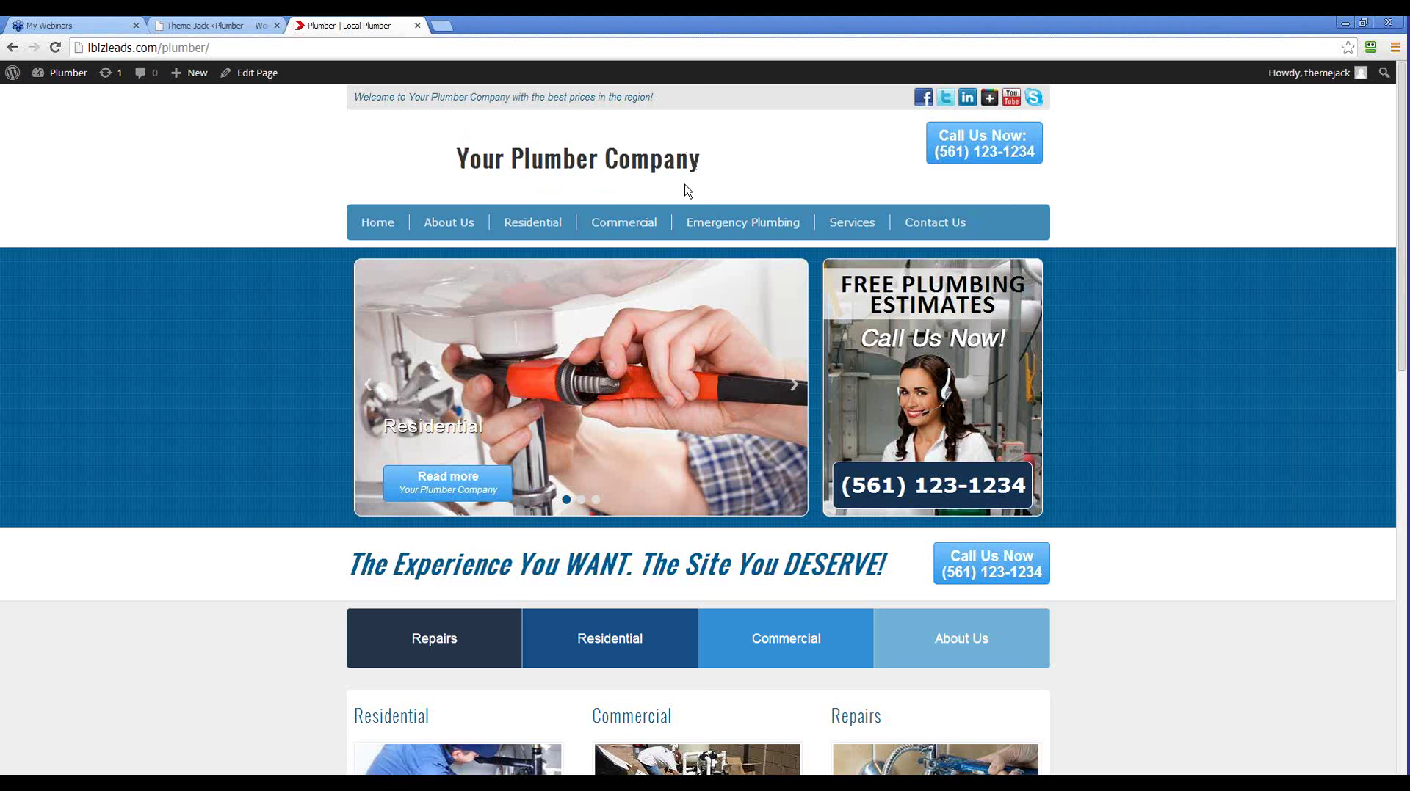
drag(758, 179, 455, 166)
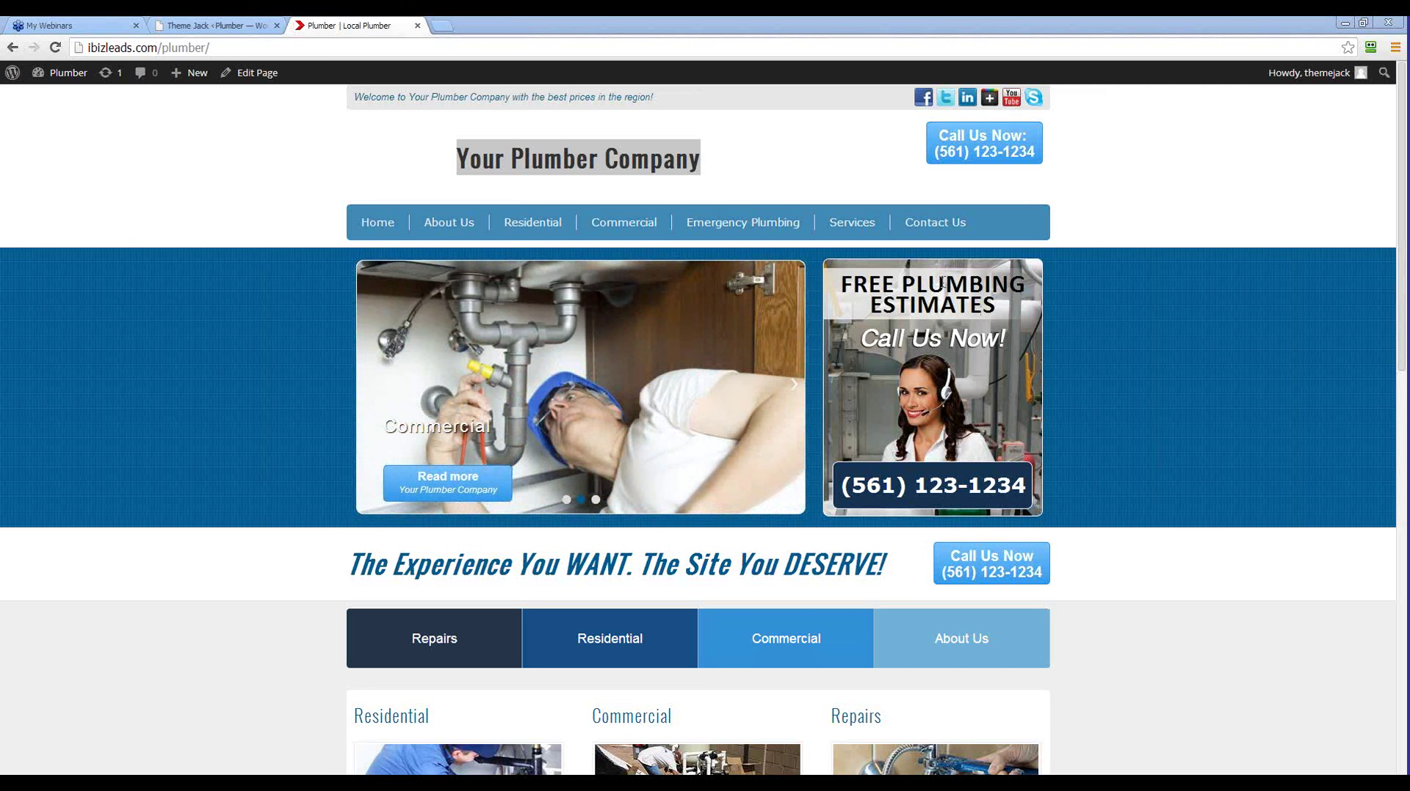
Adjust the line breaks after [companyname] in the Text under logo editor
click(204, 26)
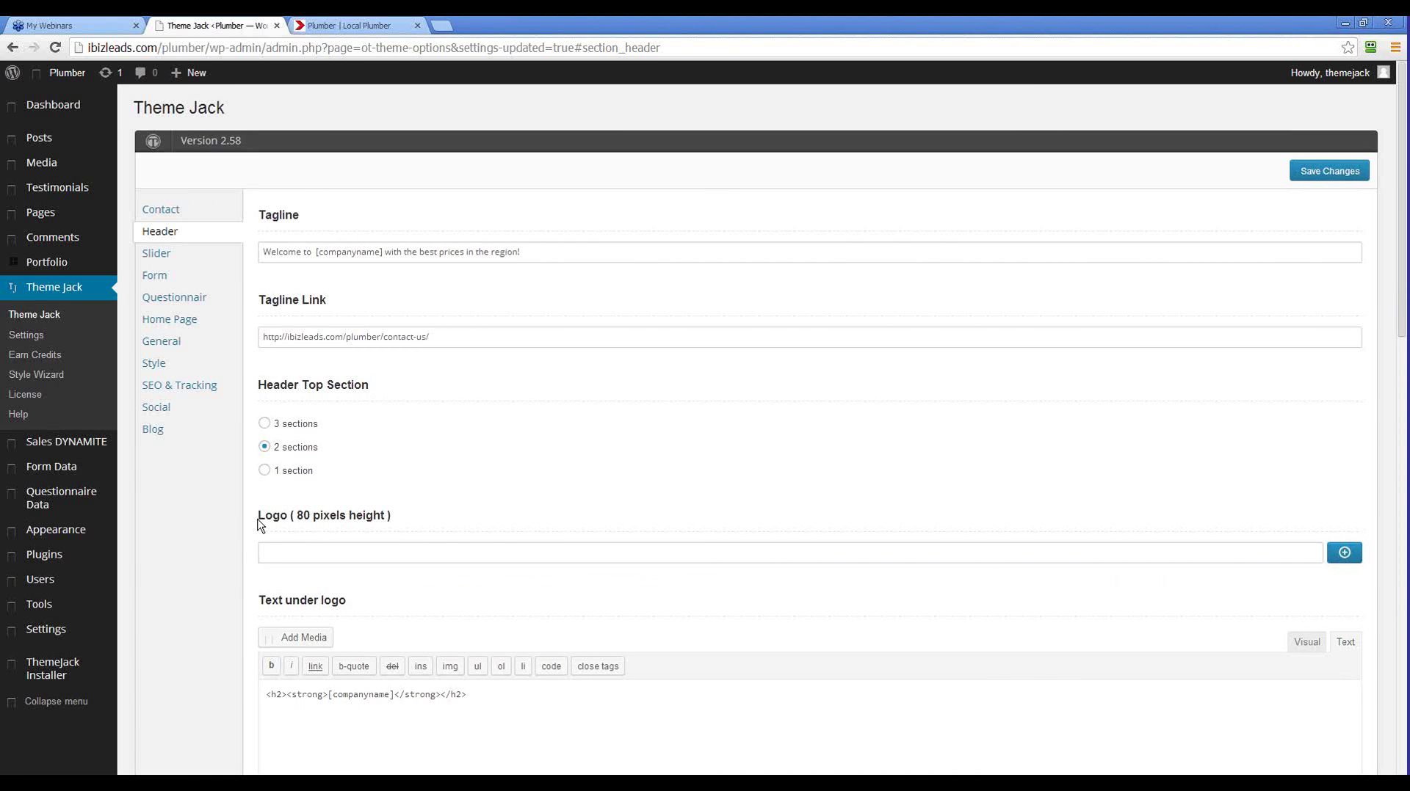
click(302, 701)
scroll(303, 696, down, 3)
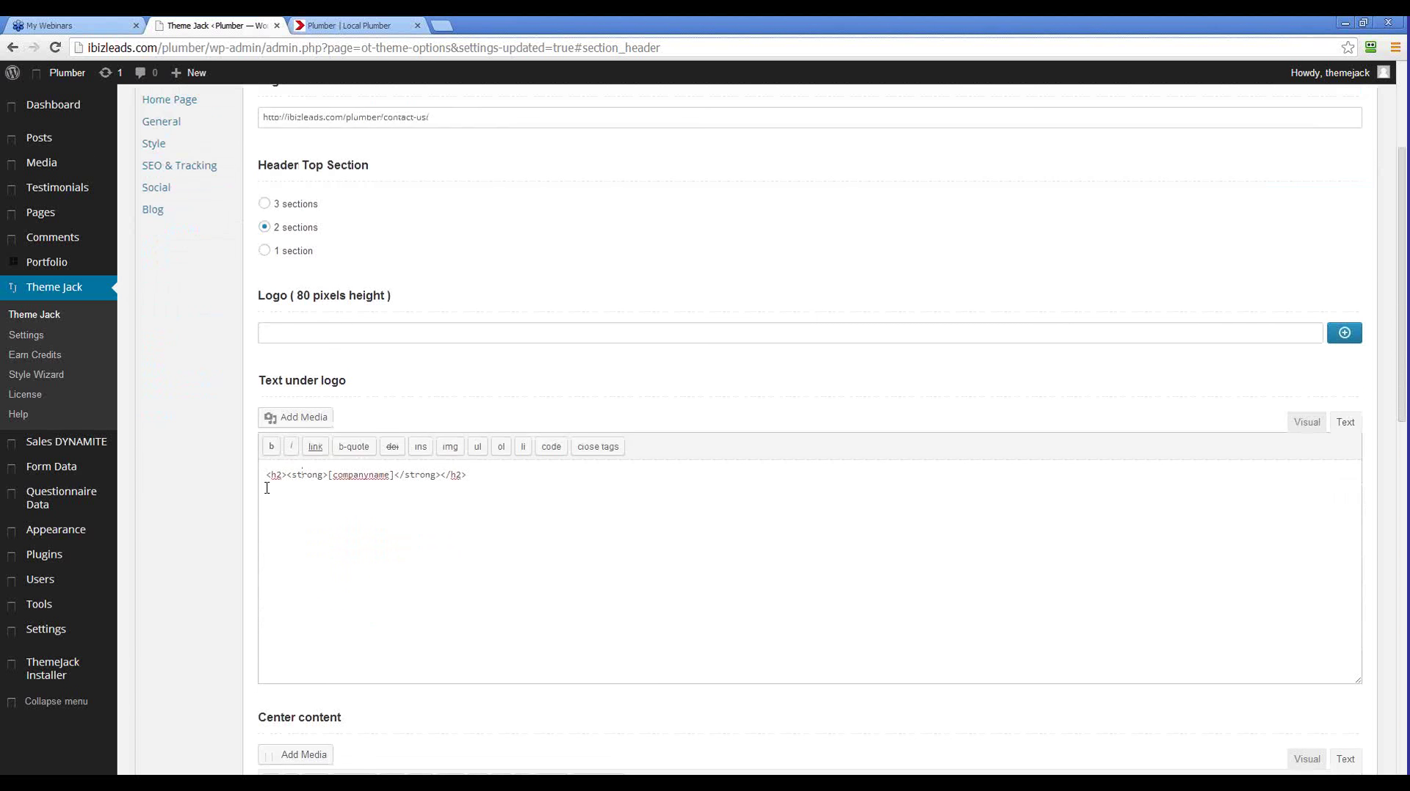
double_click(396, 474)
click(394, 475)
key(Return)
Paste the styled 42px Fitzpatrick Roofing h1 heading, remove the old h2 line and chat prefix, and save
key(Return)
key(Return)
click(394, 476)
key(Delete)
key(Delete)
key(Delete)
click(493, 483)
key(Return)
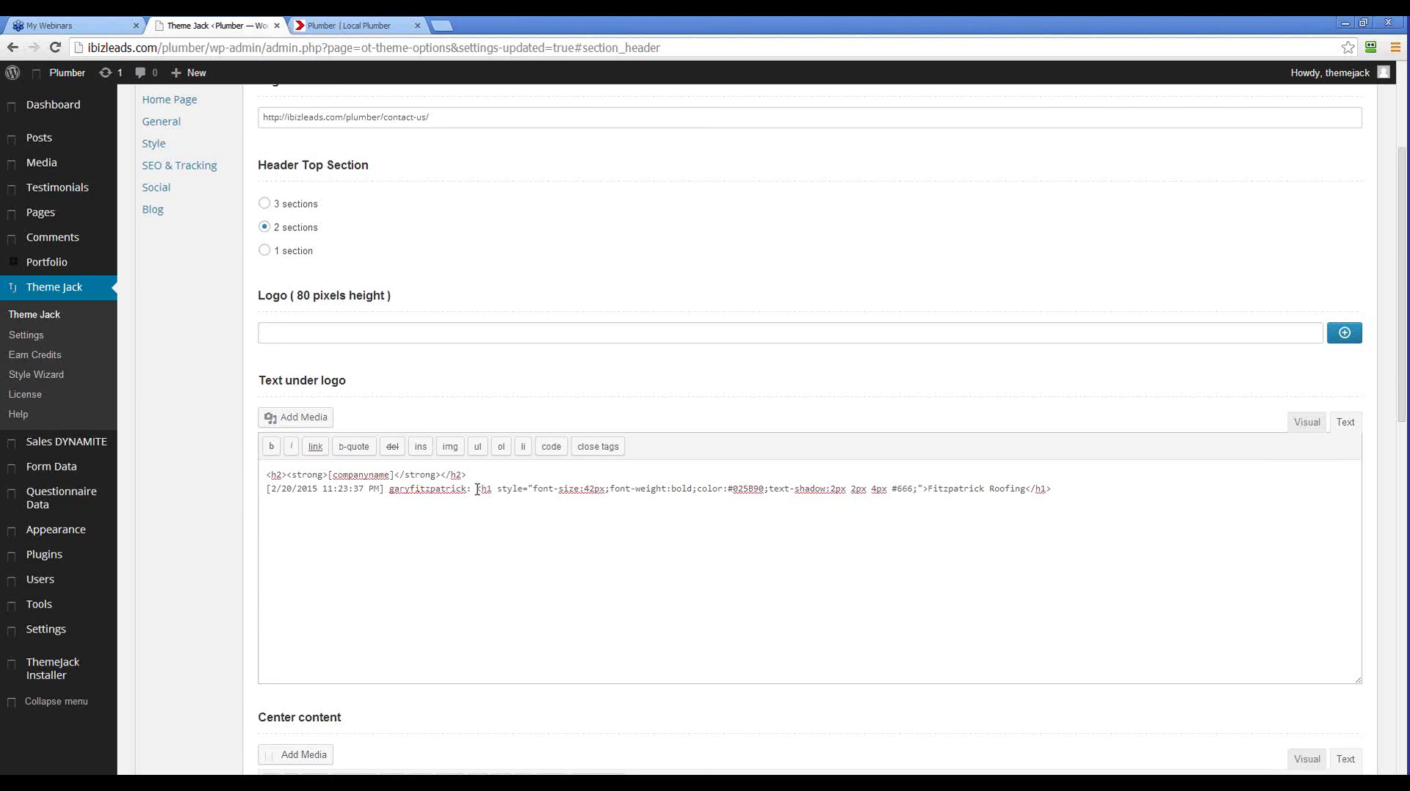
drag(477, 490, 201, 472)
key(BackSpace)
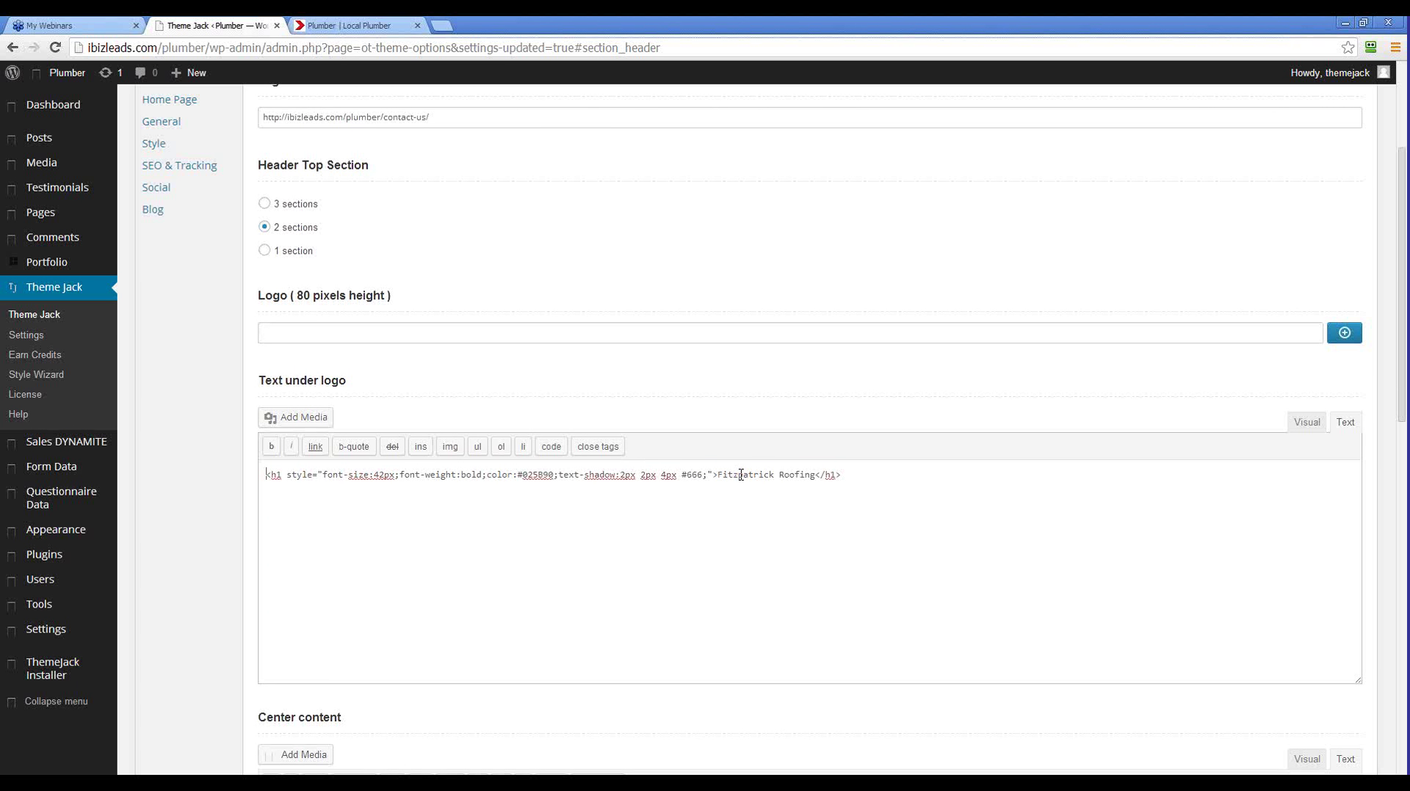
scroll(1159, 390, down, 4)
scroll(1159, 390, up, 7)
click(1304, 176)
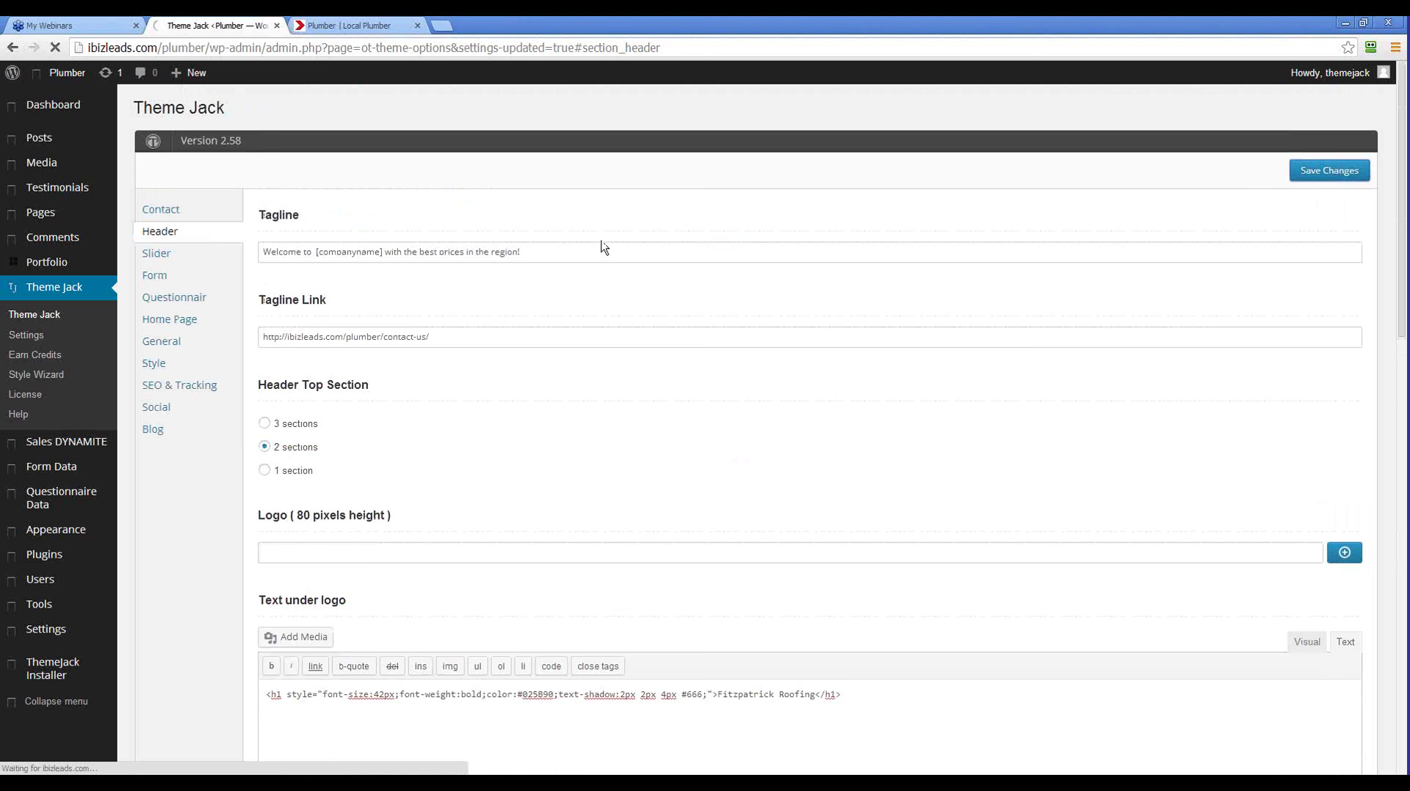
Open the plumber site address in a new browser tab
click(347, 26)
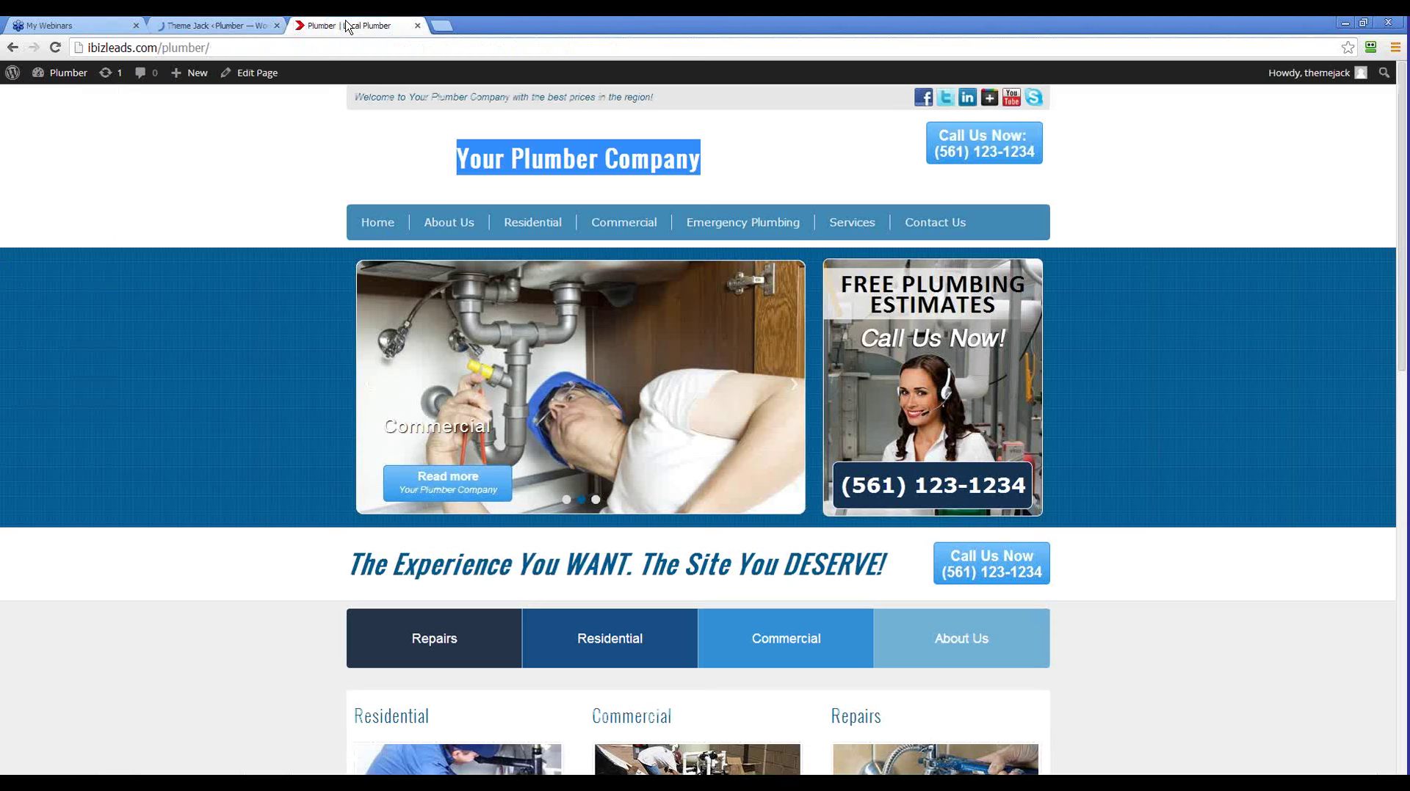
click(88, 47)
key(ctrl+c)
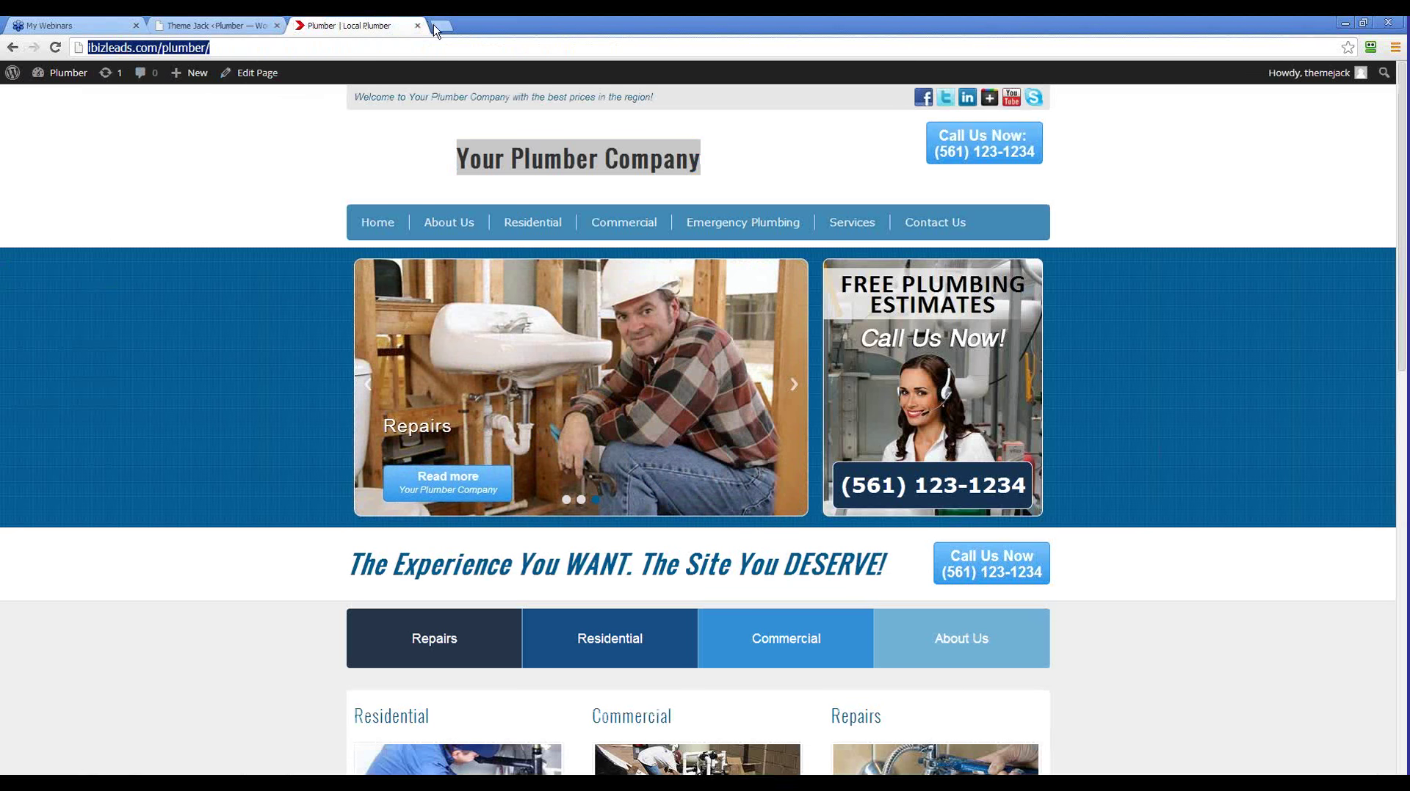
click(439, 27)
key(ctrl+v)
key(Return)
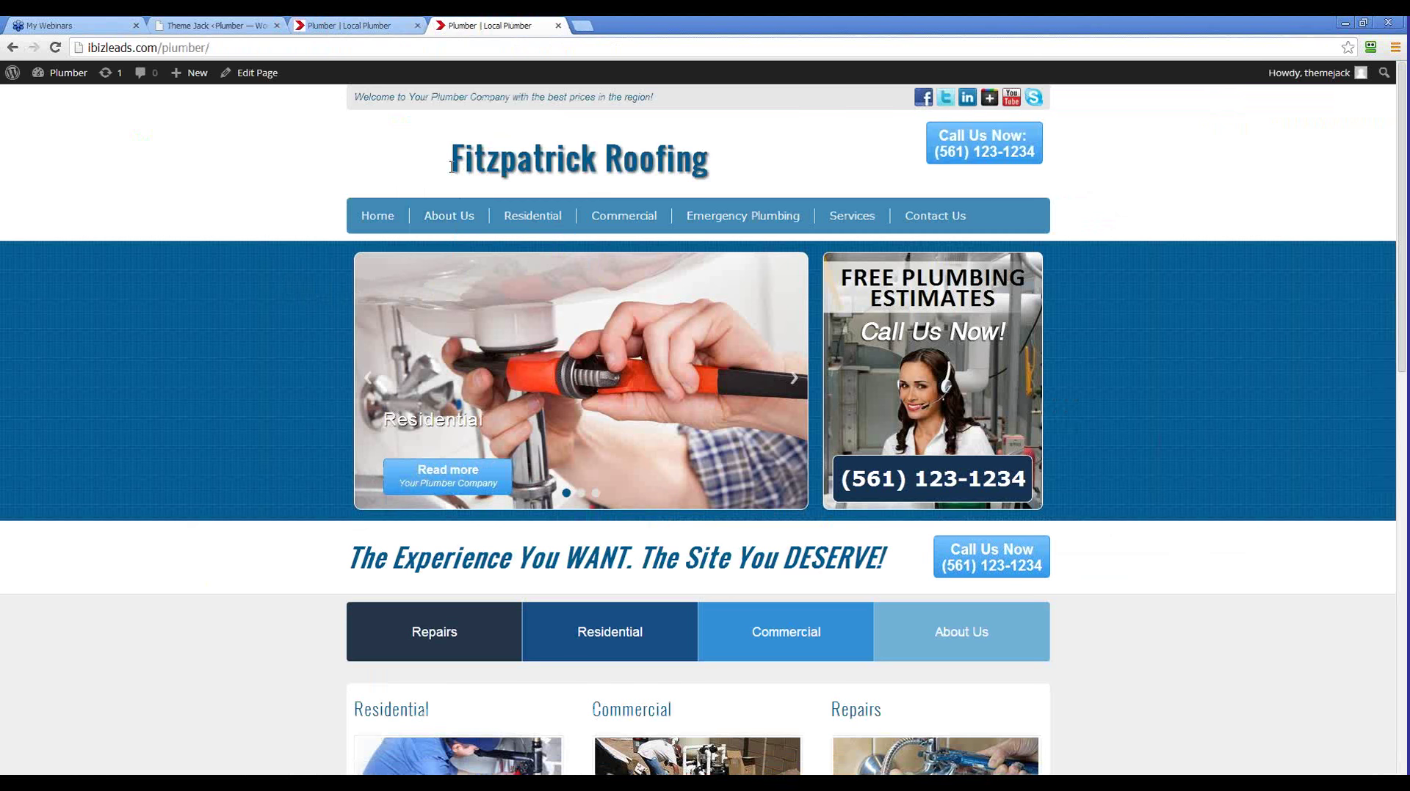
Compare the new Fitzpatrick Roofing header with the old Your Plumber Company header across tabs
drag(729, 161, 378, 200)
click(378, 200)
click(334, 26)
click(510, 171)
drag(457, 167, 700, 168)
click(492, 27)
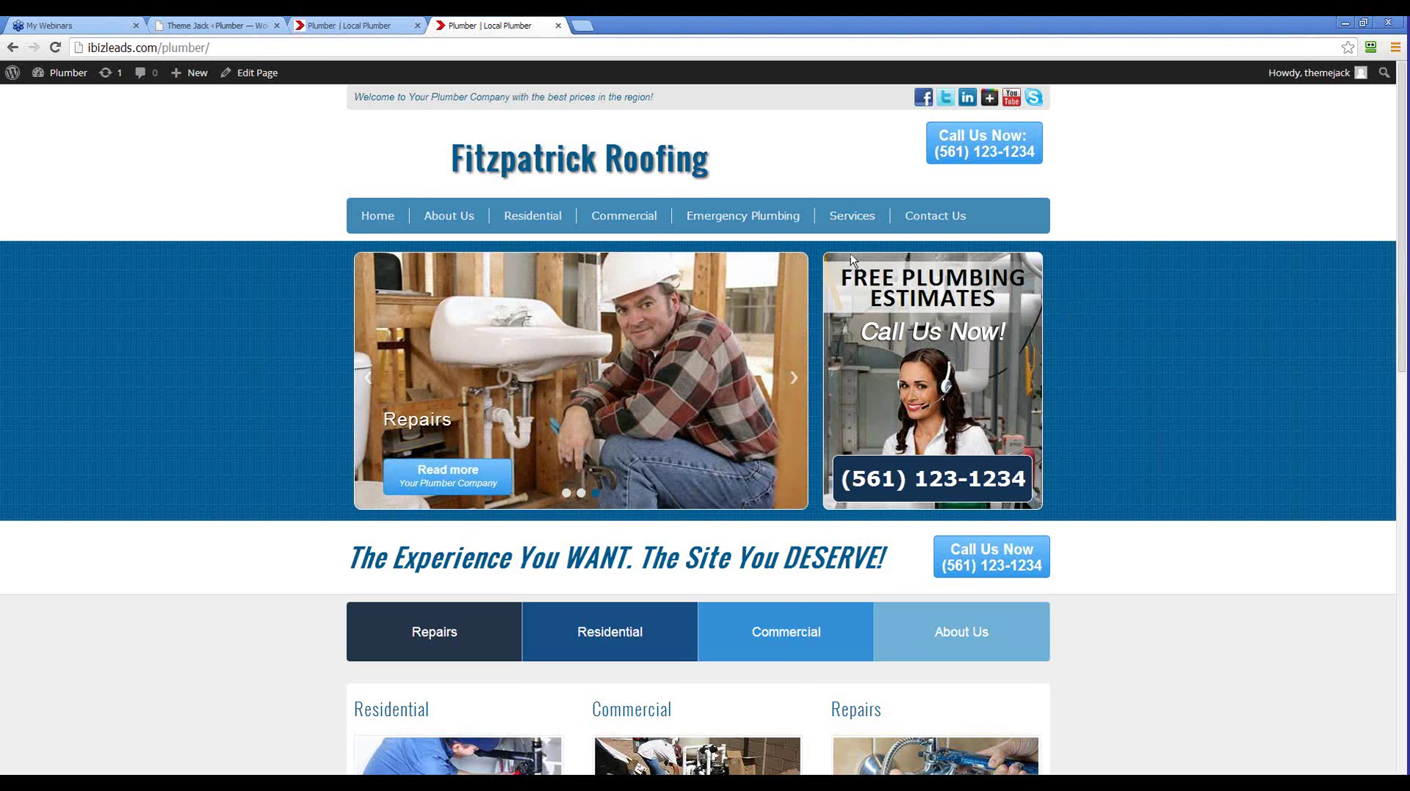
click(357, 28)
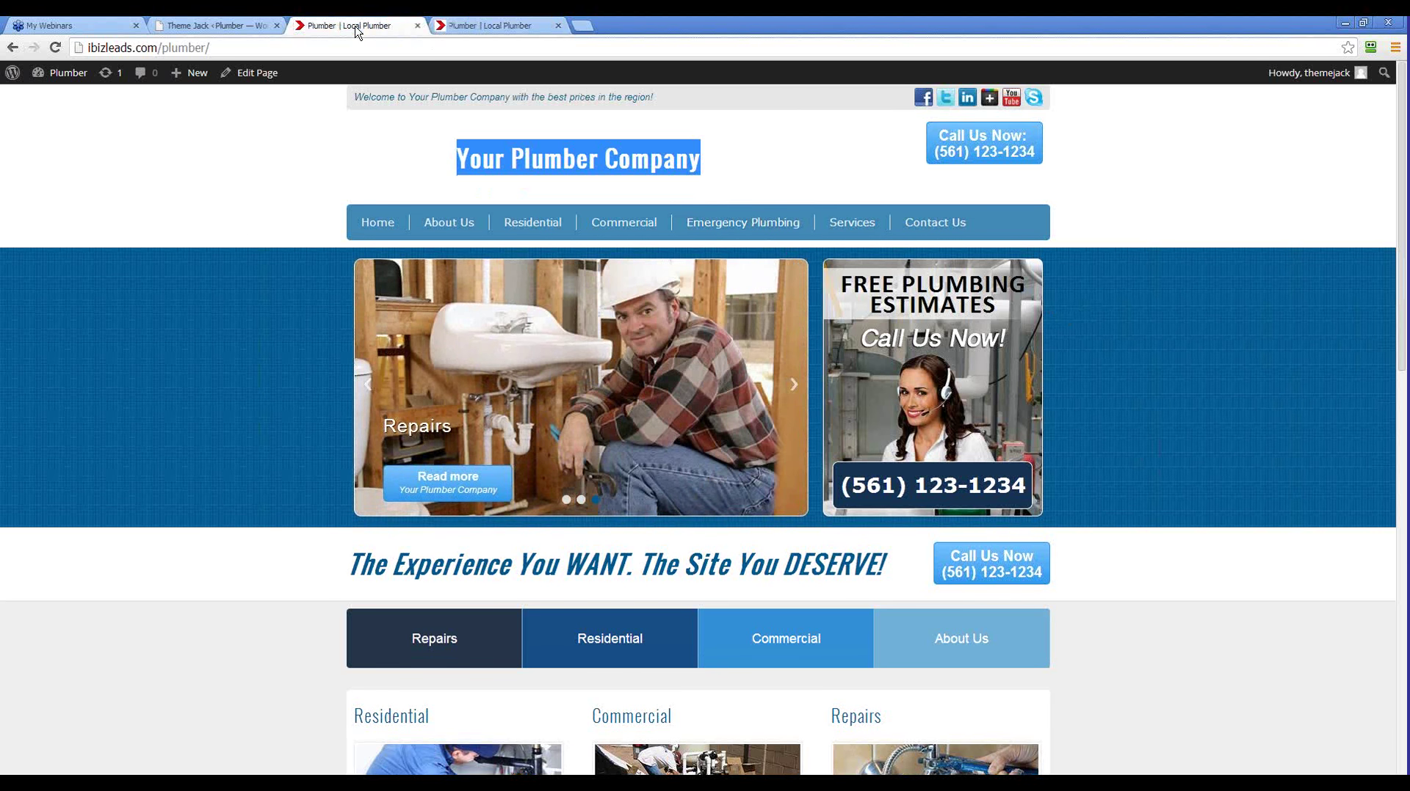
click(509, 25)
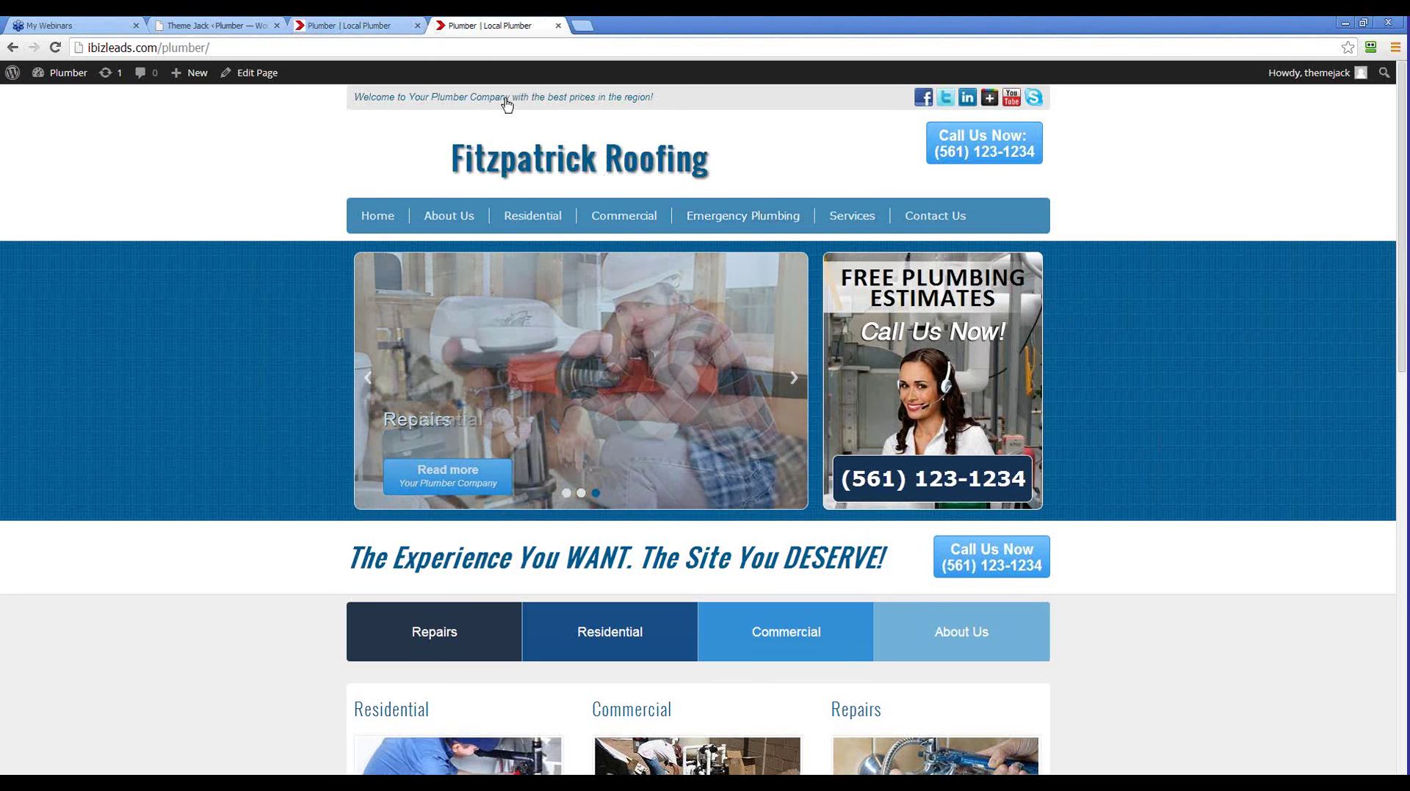
click(376, 29)
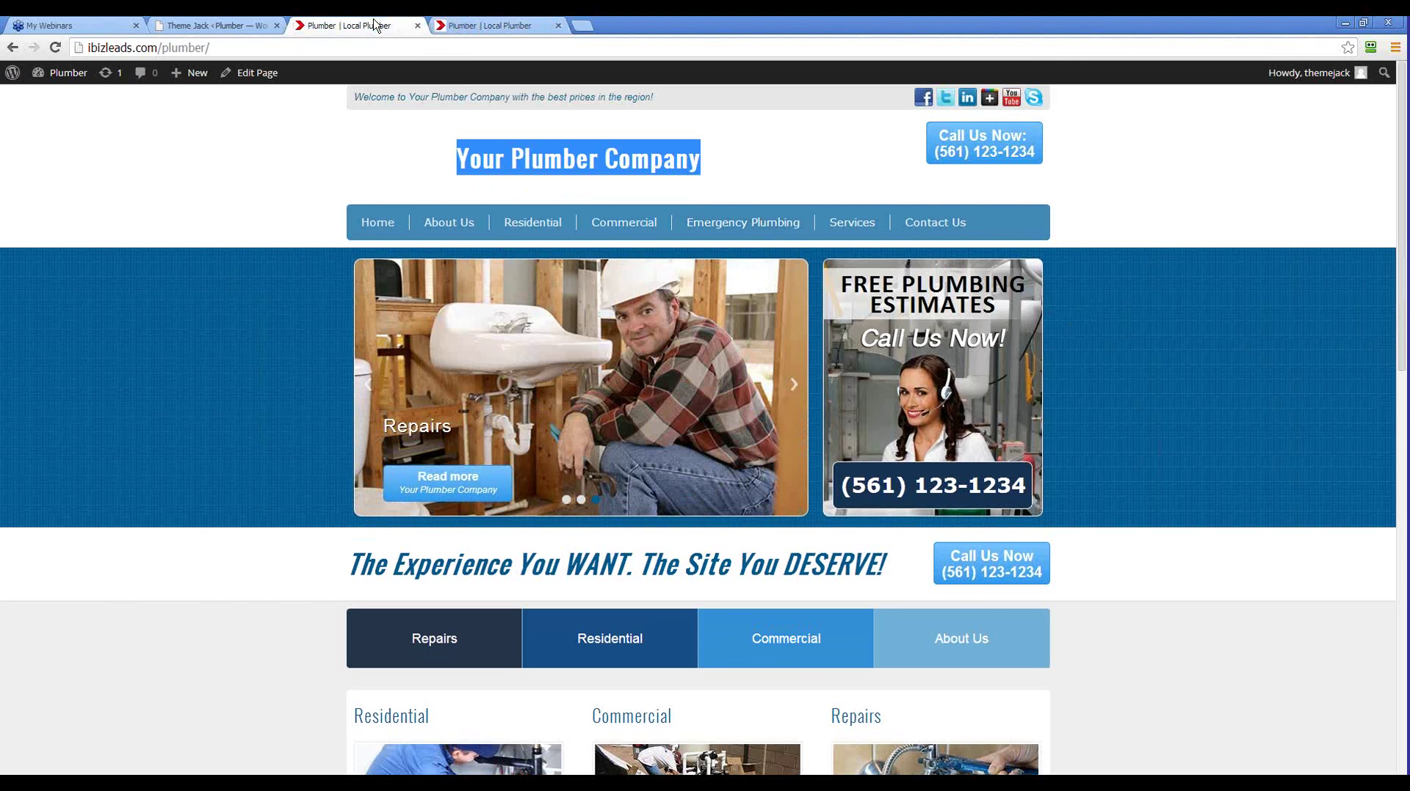
key(ctrl+shift+Tab)
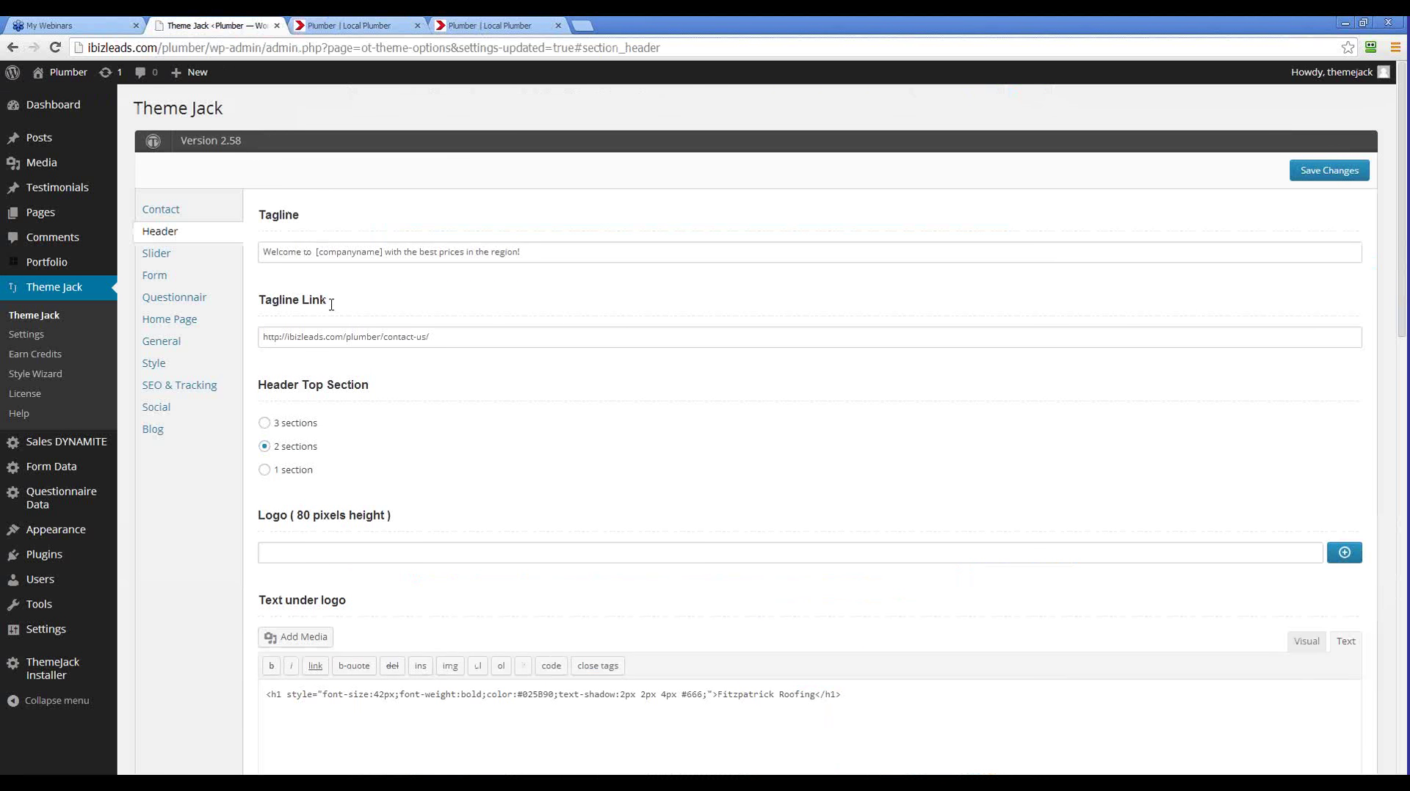
Copy the h1 heading line, then select [companyname] in the Contact General Shortcodes list
drag(852, 695, 233, 700)
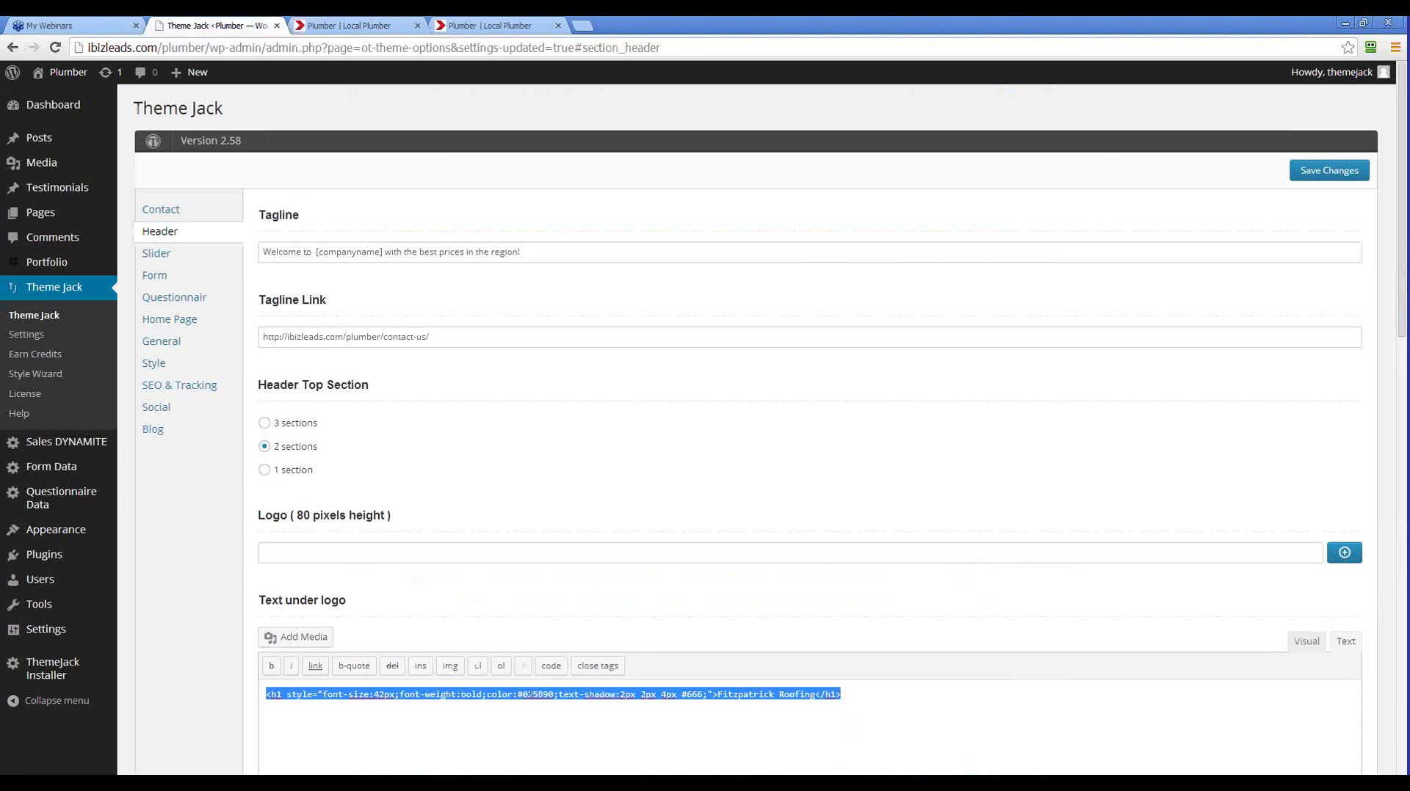
key(alt+Tab)
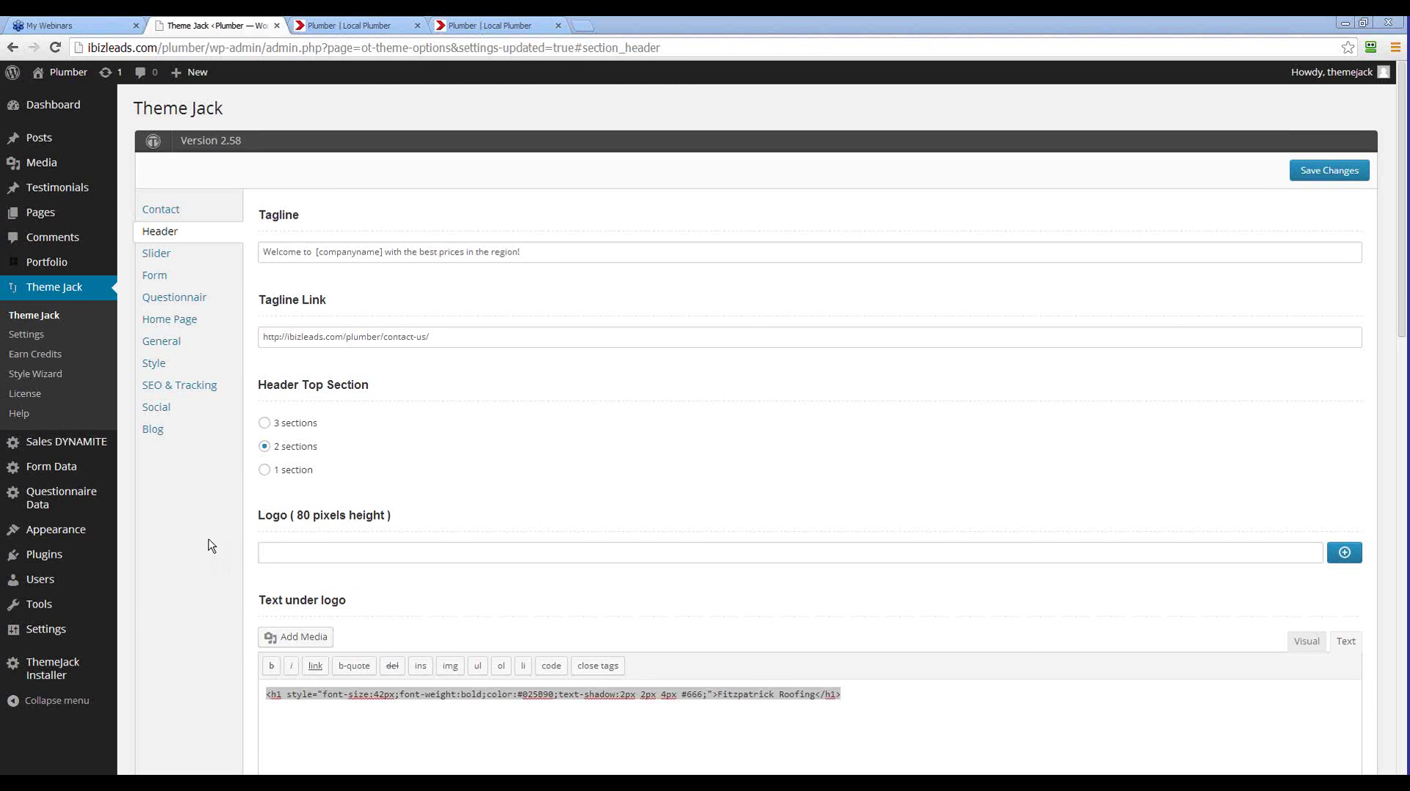
click(156, 211)
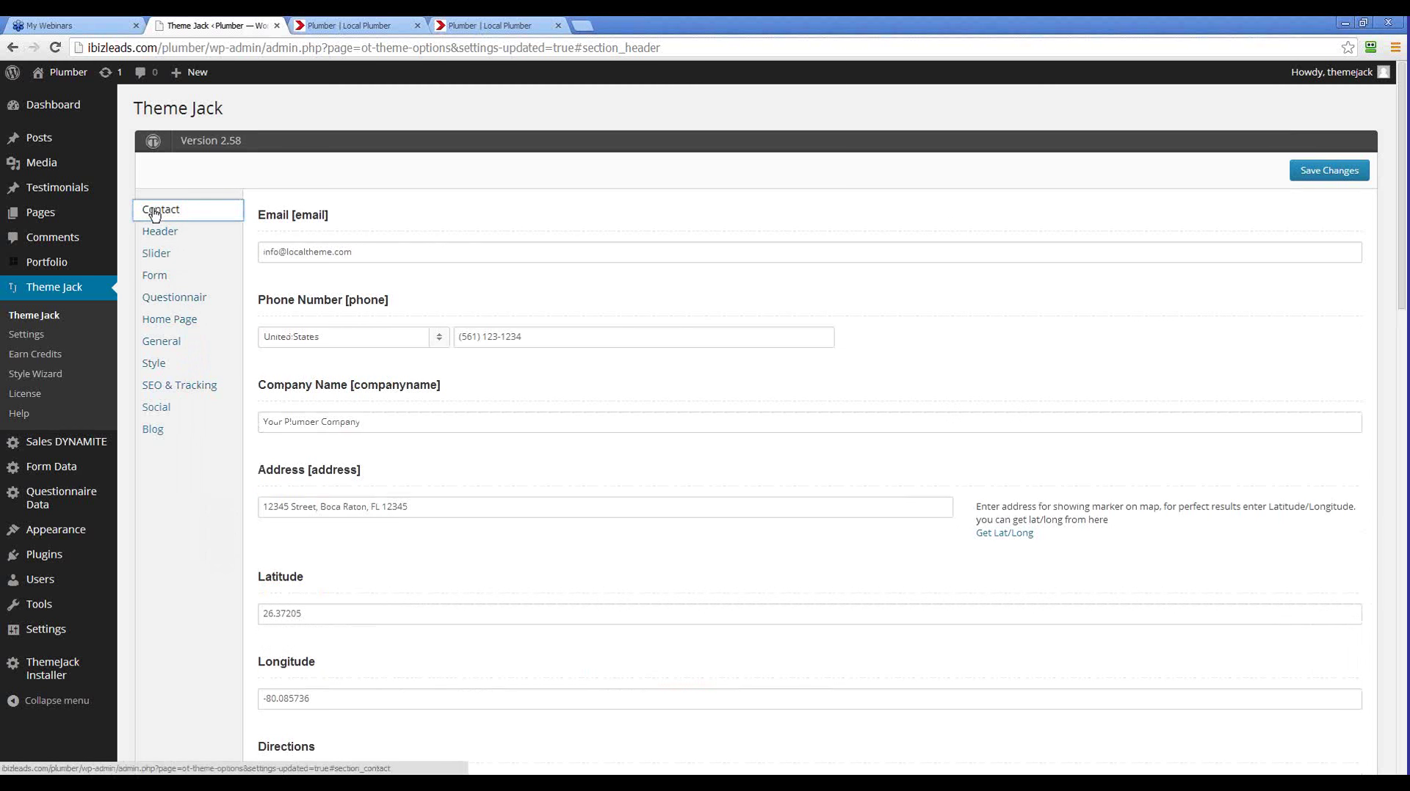
scroll(319, 424, down, 1)
scroll(319, 424, down, 15)
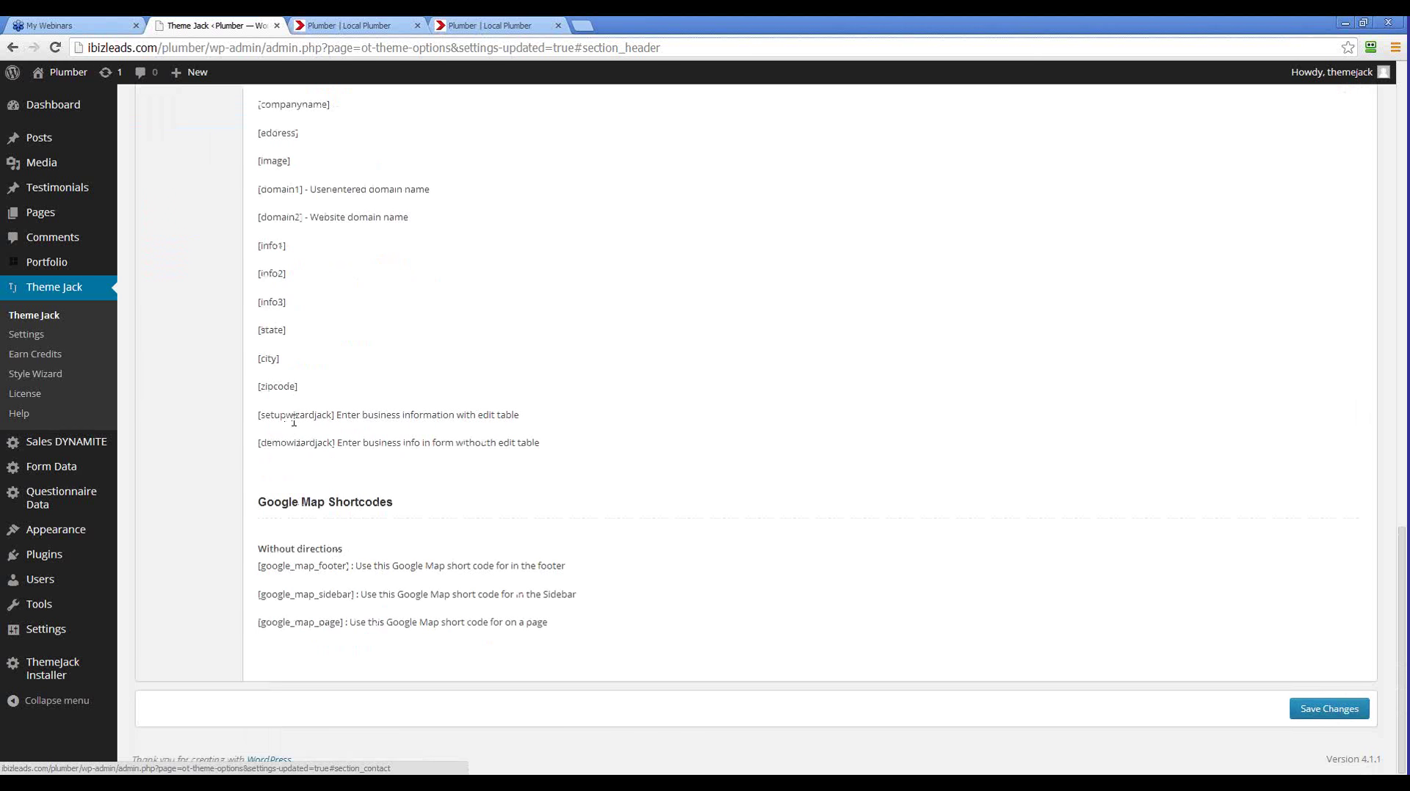
scroll(306, 426, up, 2)
drag(332, 252, 258, 252)
key(ctrl+c)
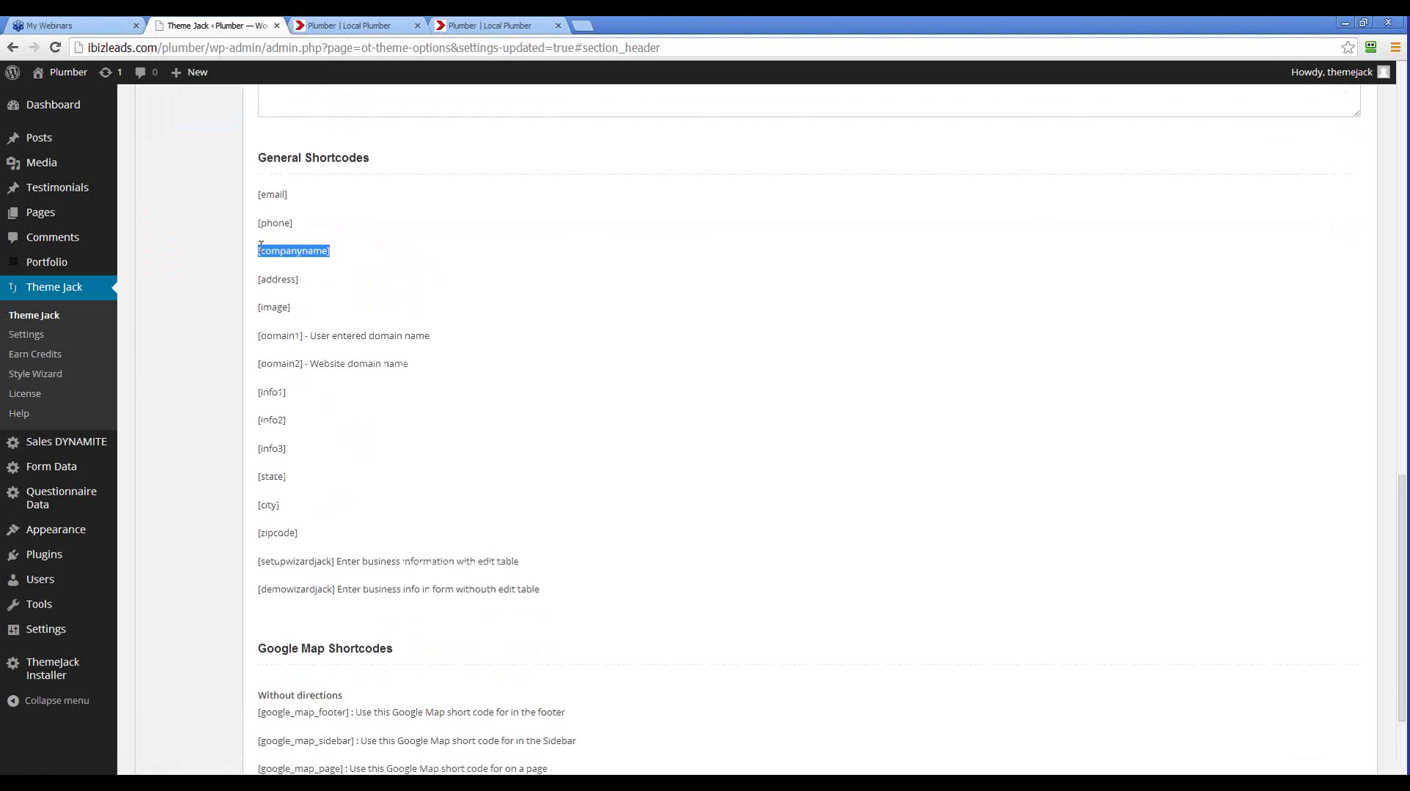
In Header options, paste [companyname] over Fitzpatrick Roofing in the logo heading and save
scroll(340, 268, up, 15)
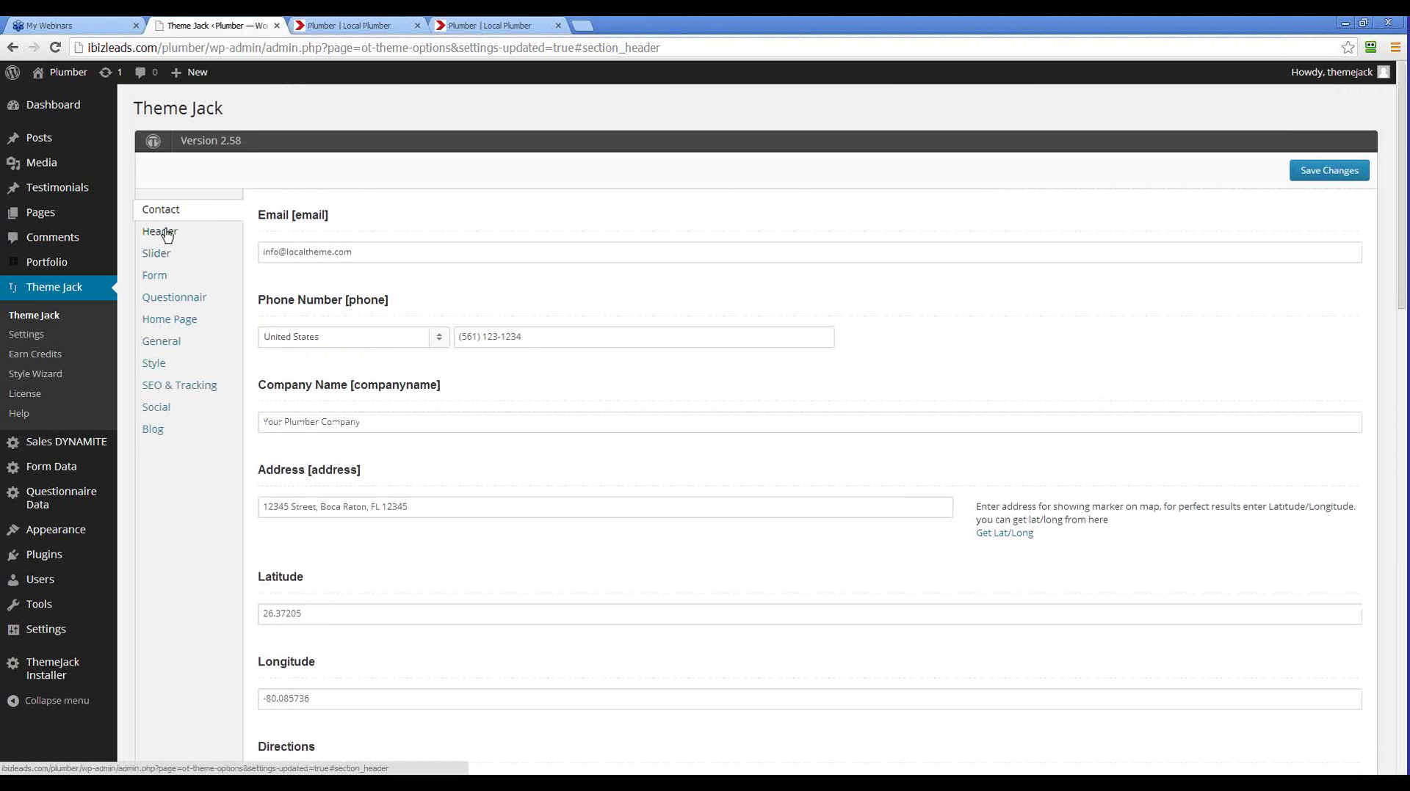
click(159, 230)
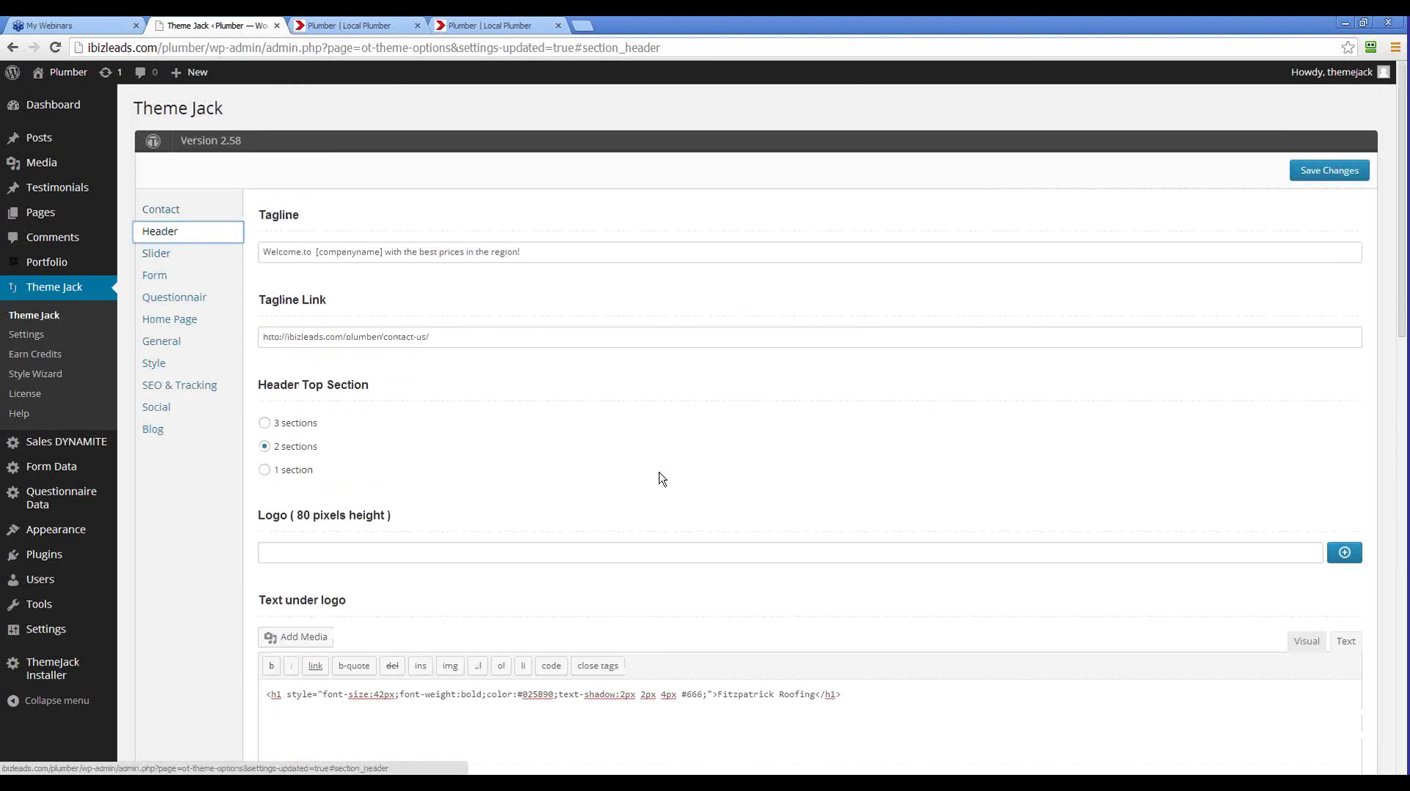
scroll(659, 479, down, 3)
drag(815, 474, 725, 476)
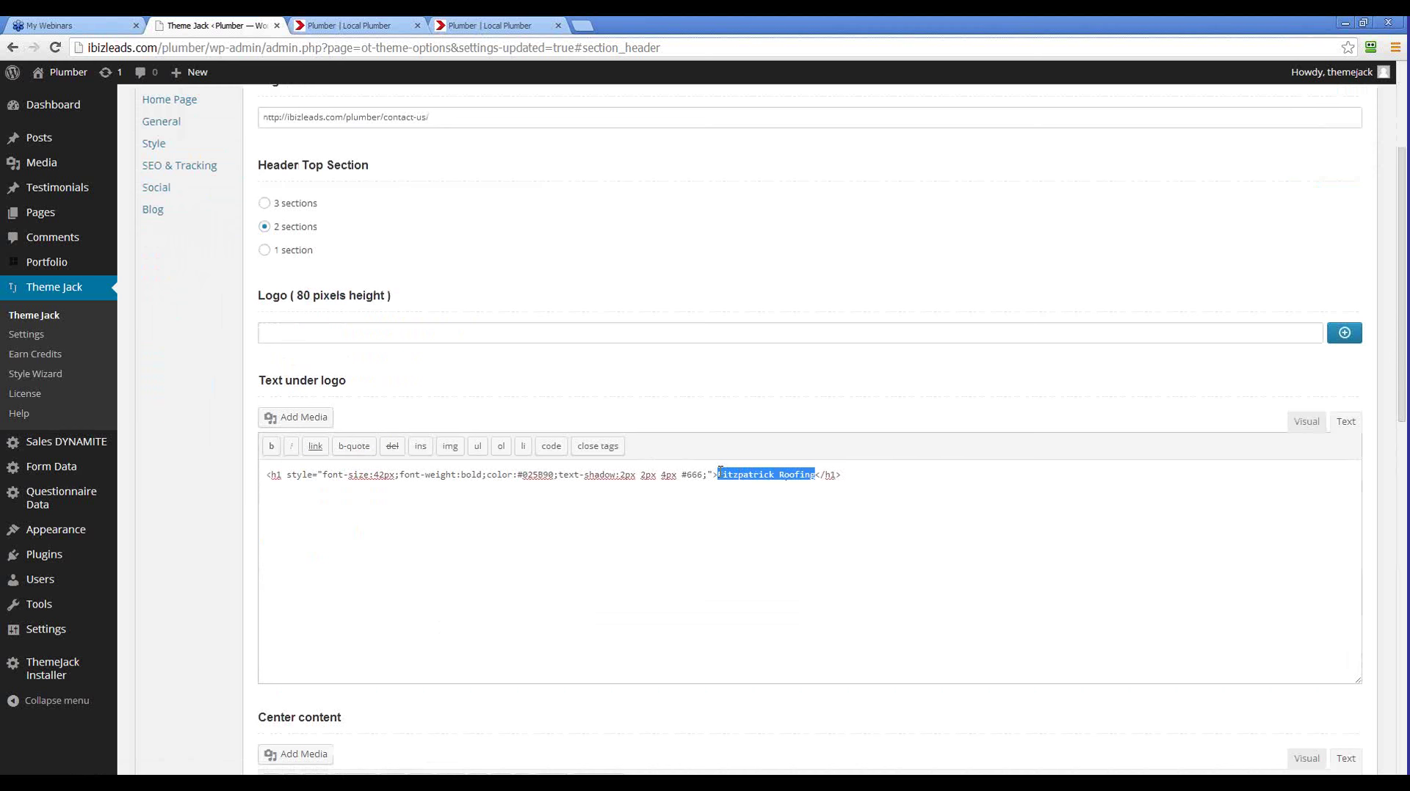
key(ctrl+v)
drag(827, 474, 236, 450)
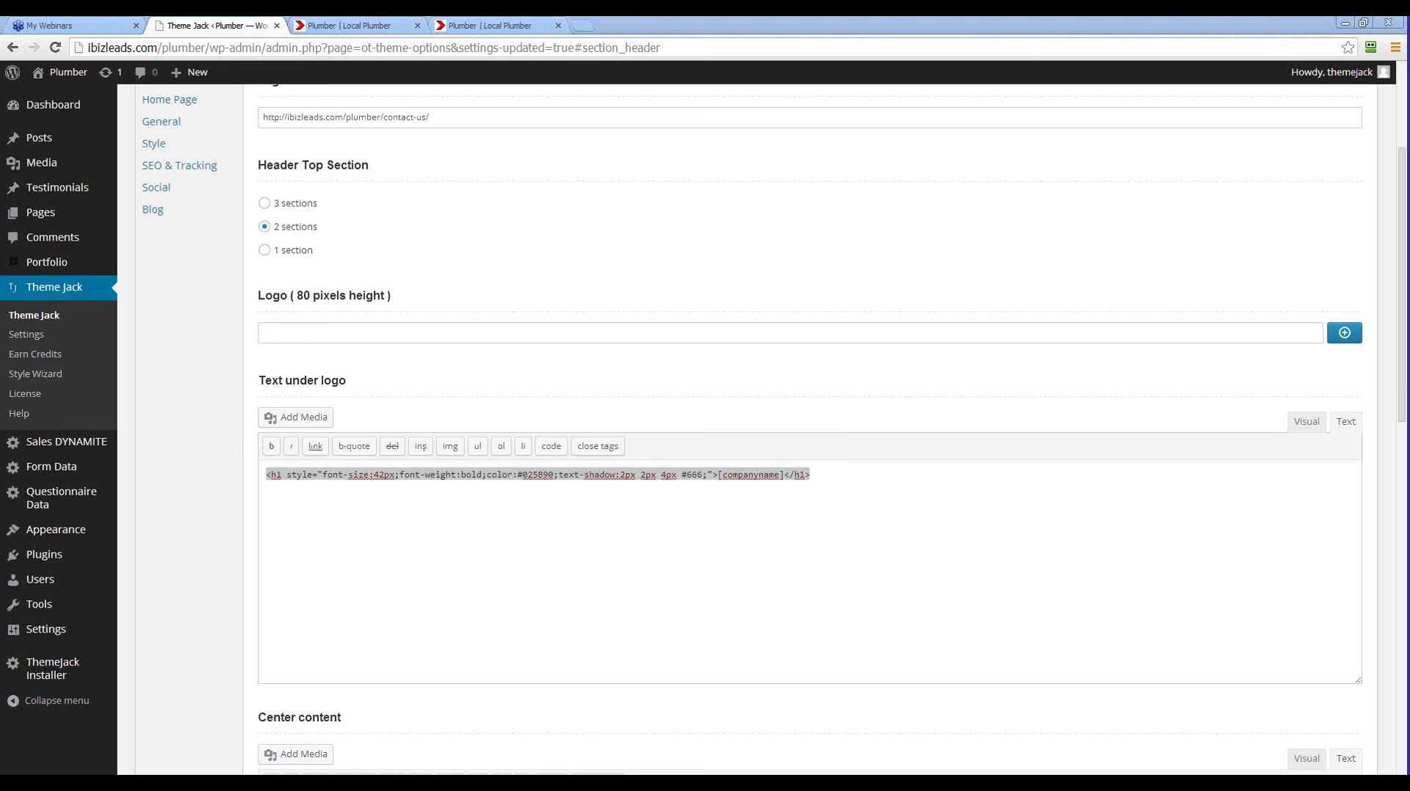
click(1259, 246)
scroll(1259, 246, up, 5)
click(1335, 178)
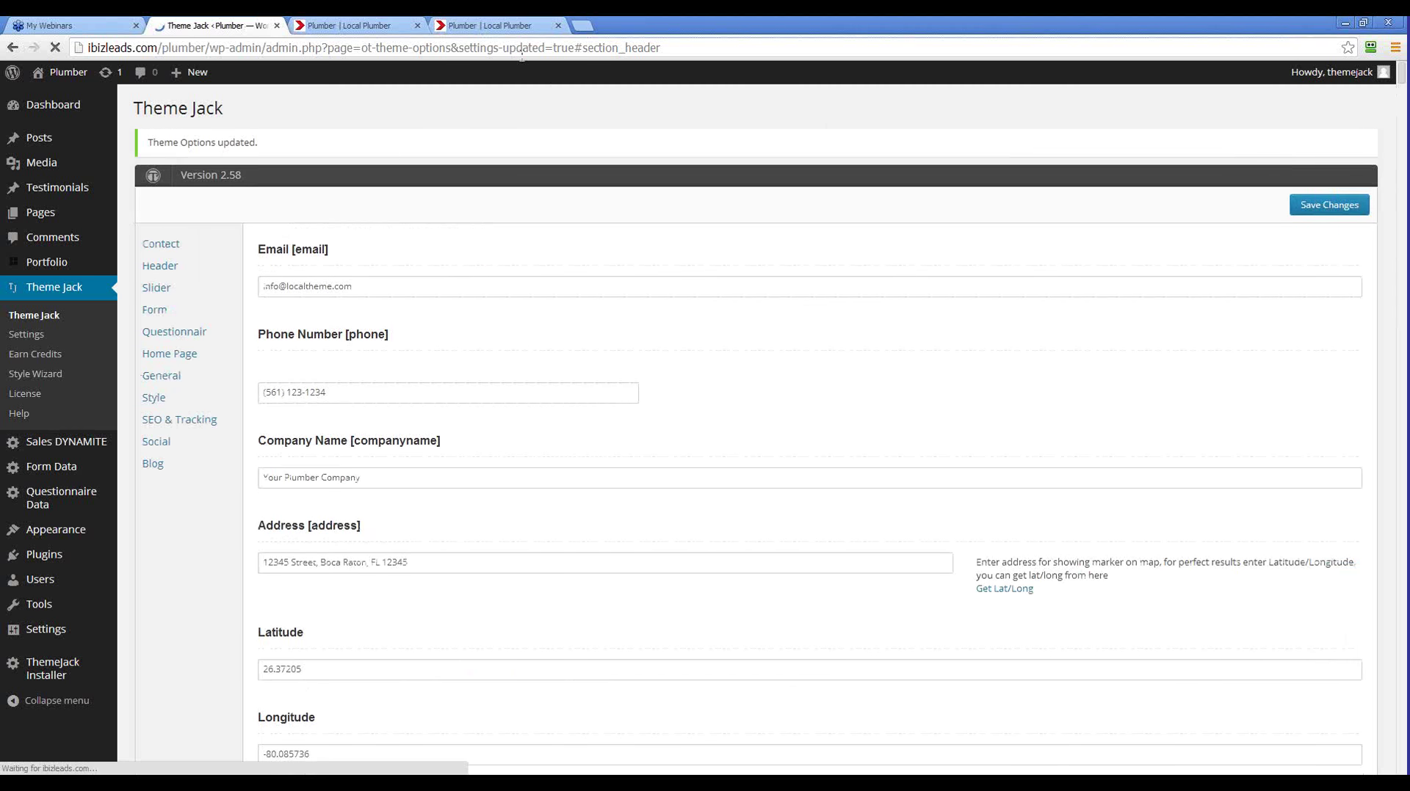
Reload the live site to confirm the header reads Your Plumber Company via the shortcode
click(503, 25)
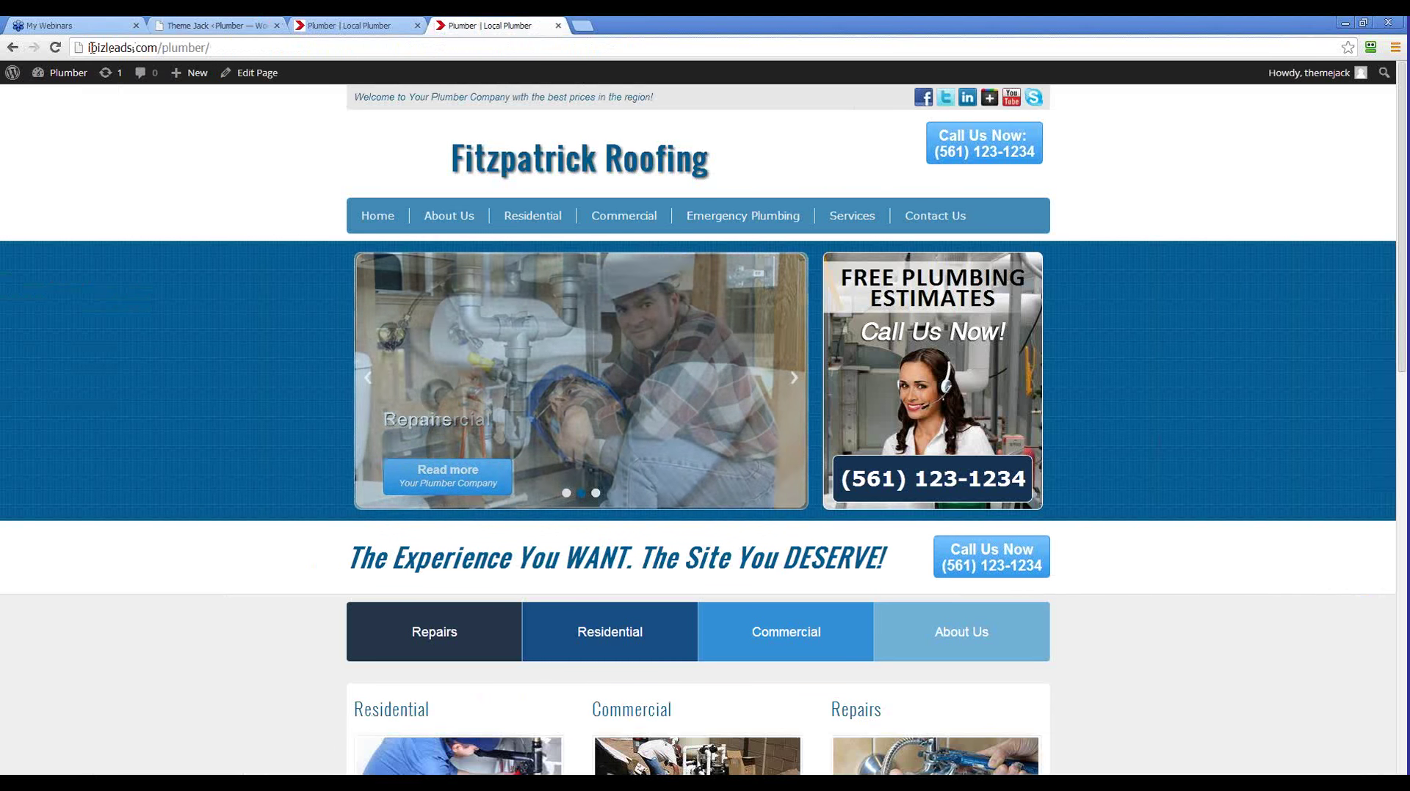
click(55, 49)
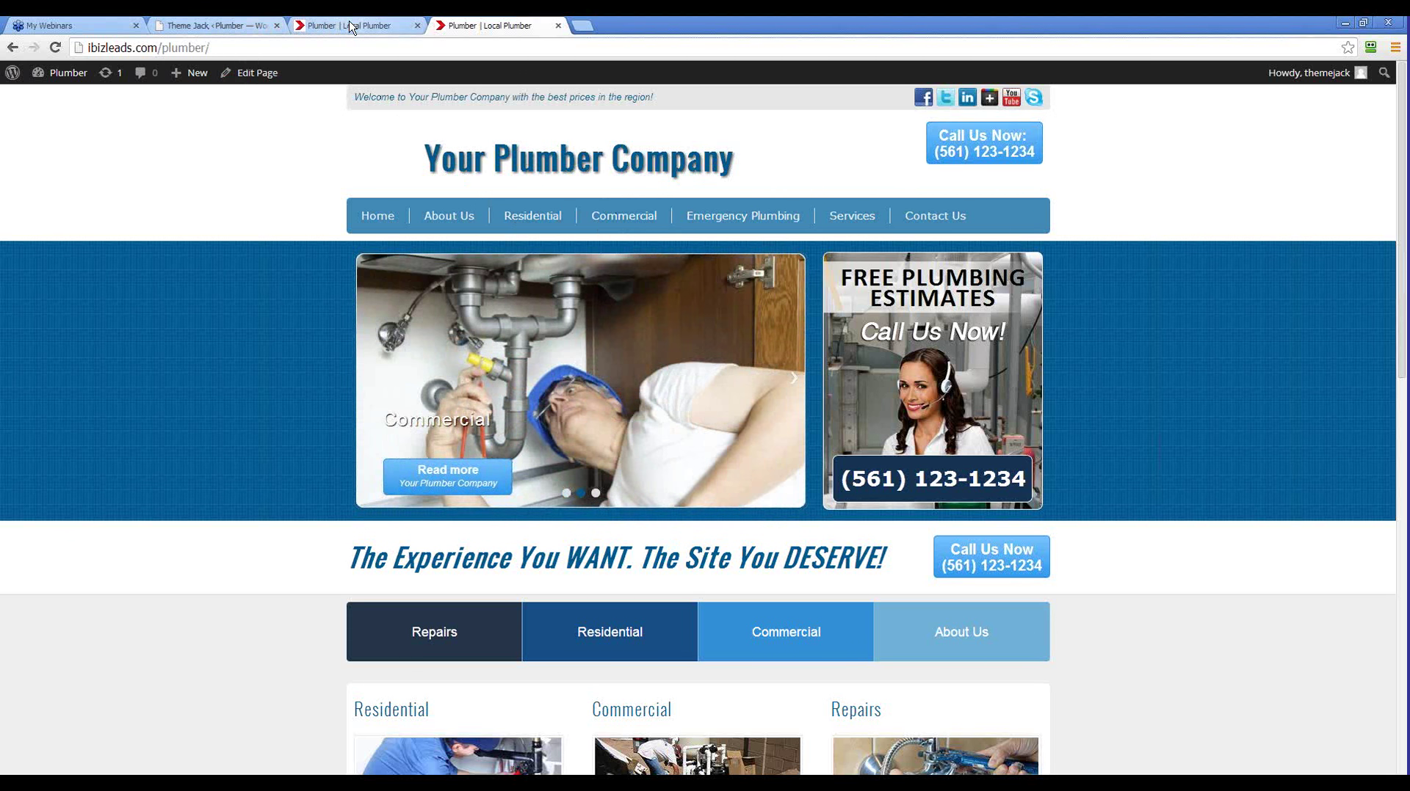
click(353, 25)
click(216, 25)
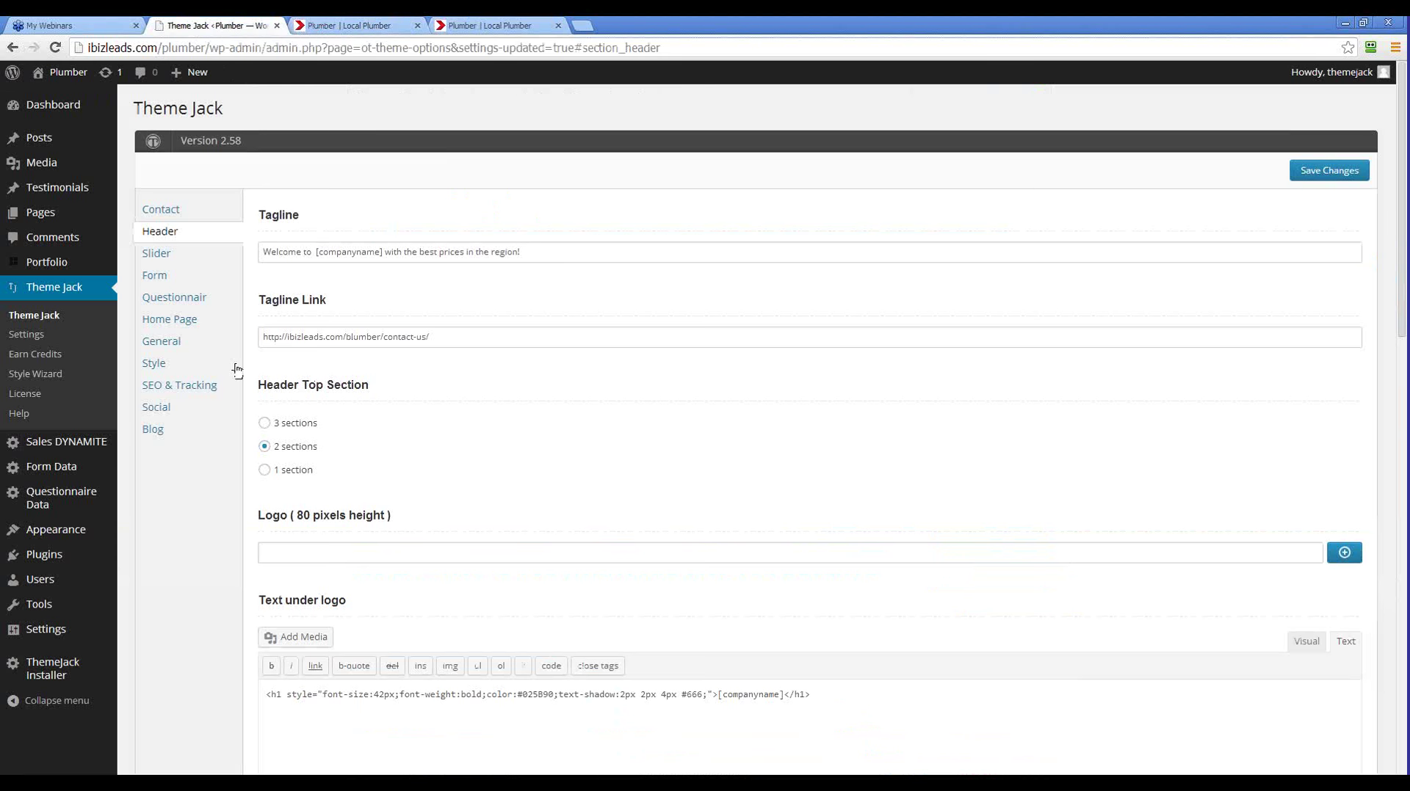
Change the Contact Company Name to Your Plumber ABC Company and save
click(160, 219)
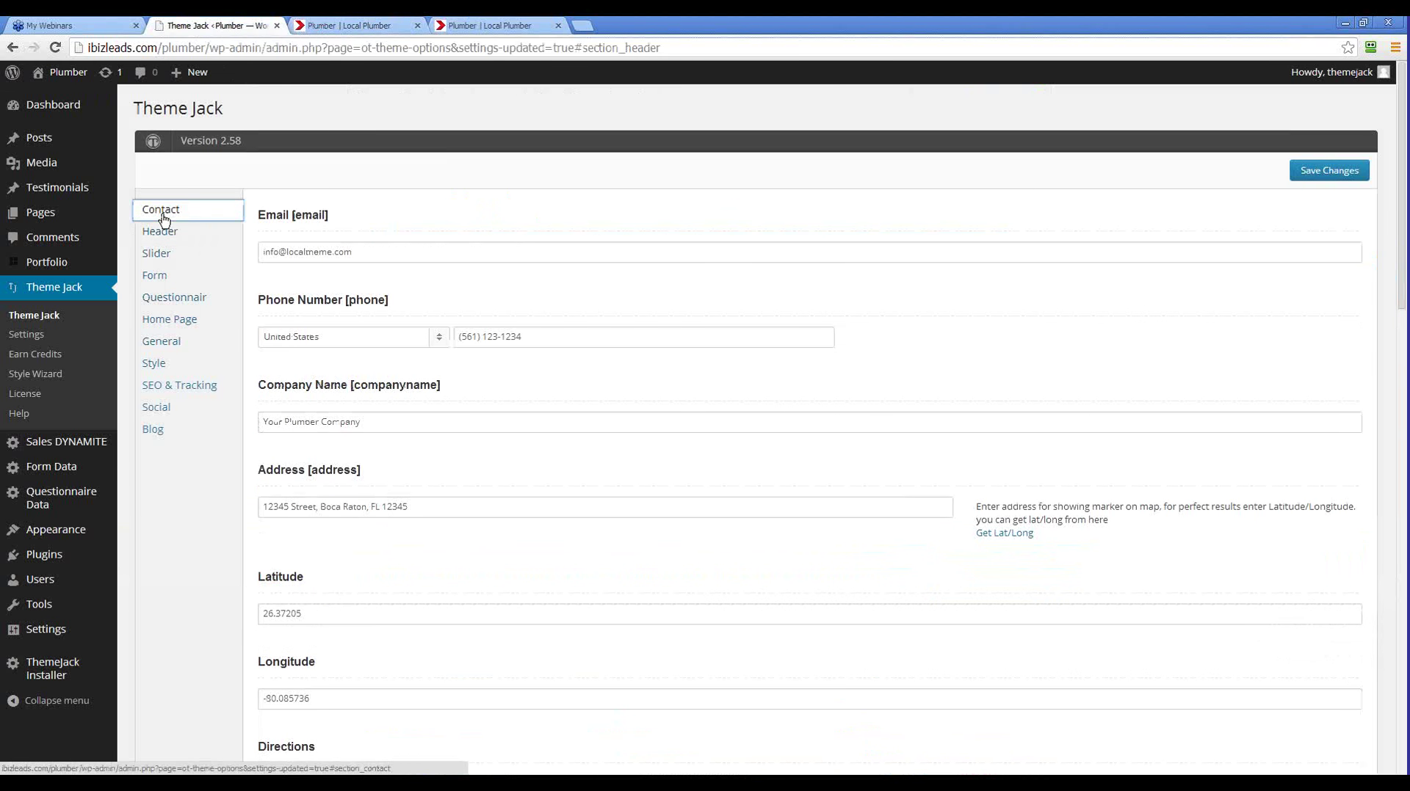
scroll(228, 448, down, 1)
drag(390, 346, 243, 353)
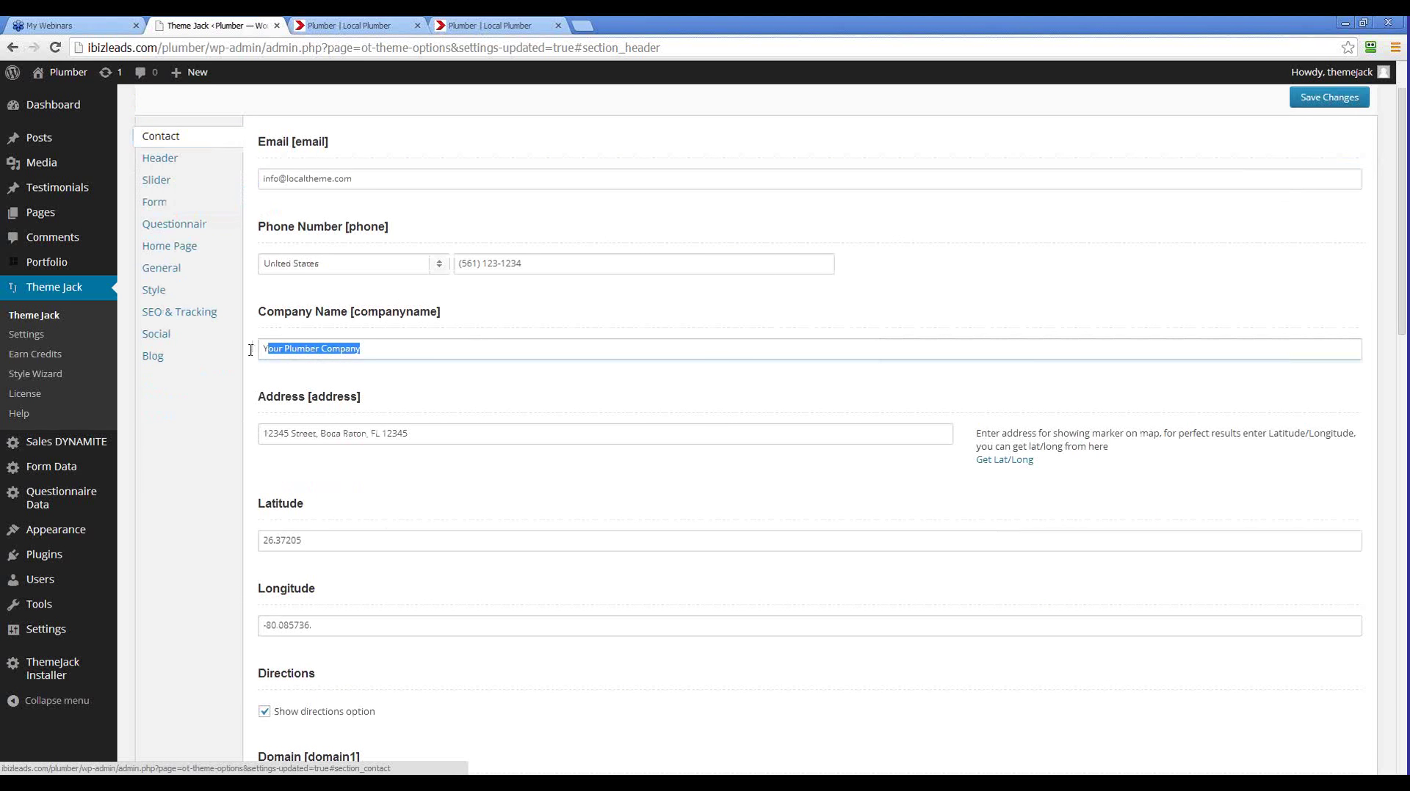
click(366, 350)
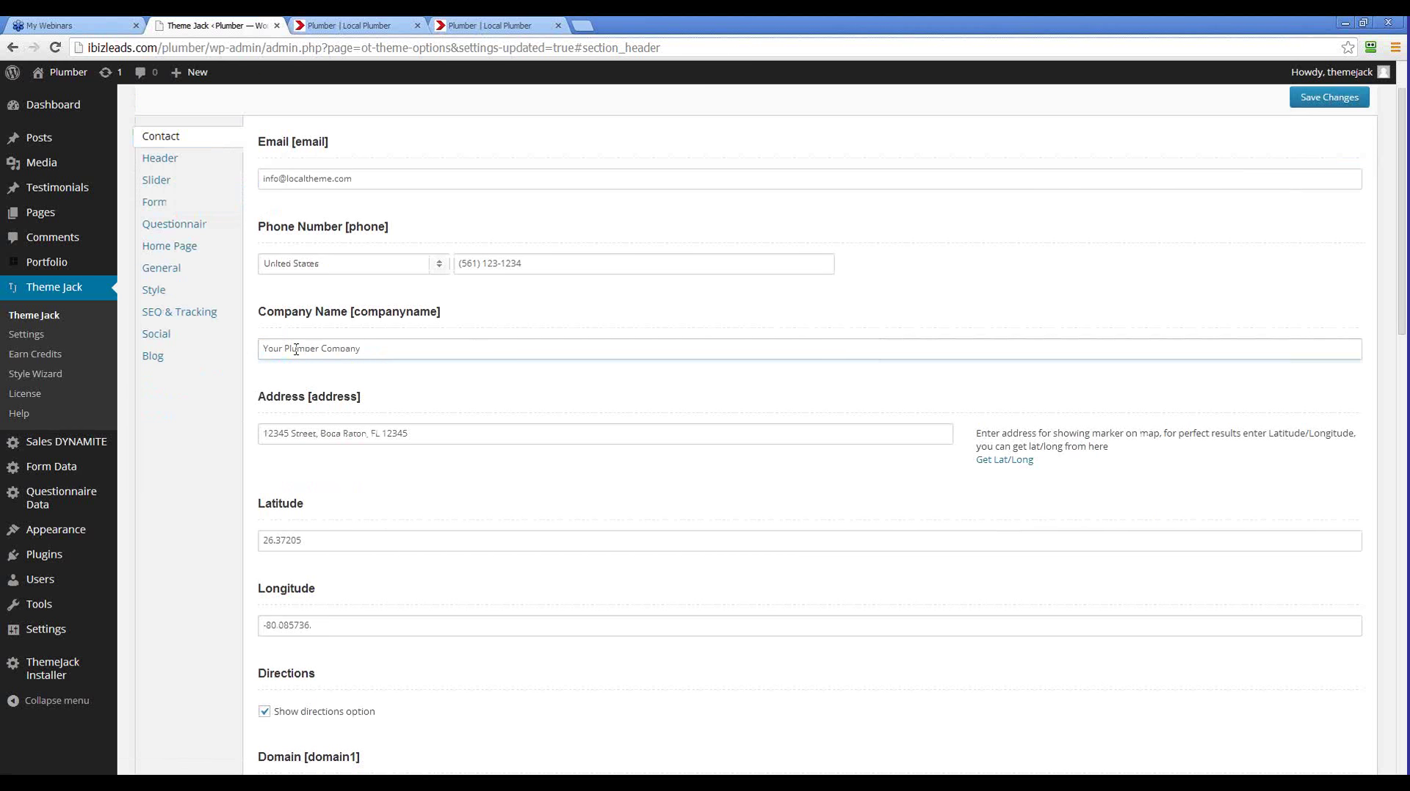
click(320, 346)
text(ABC)
click(1311, 100)
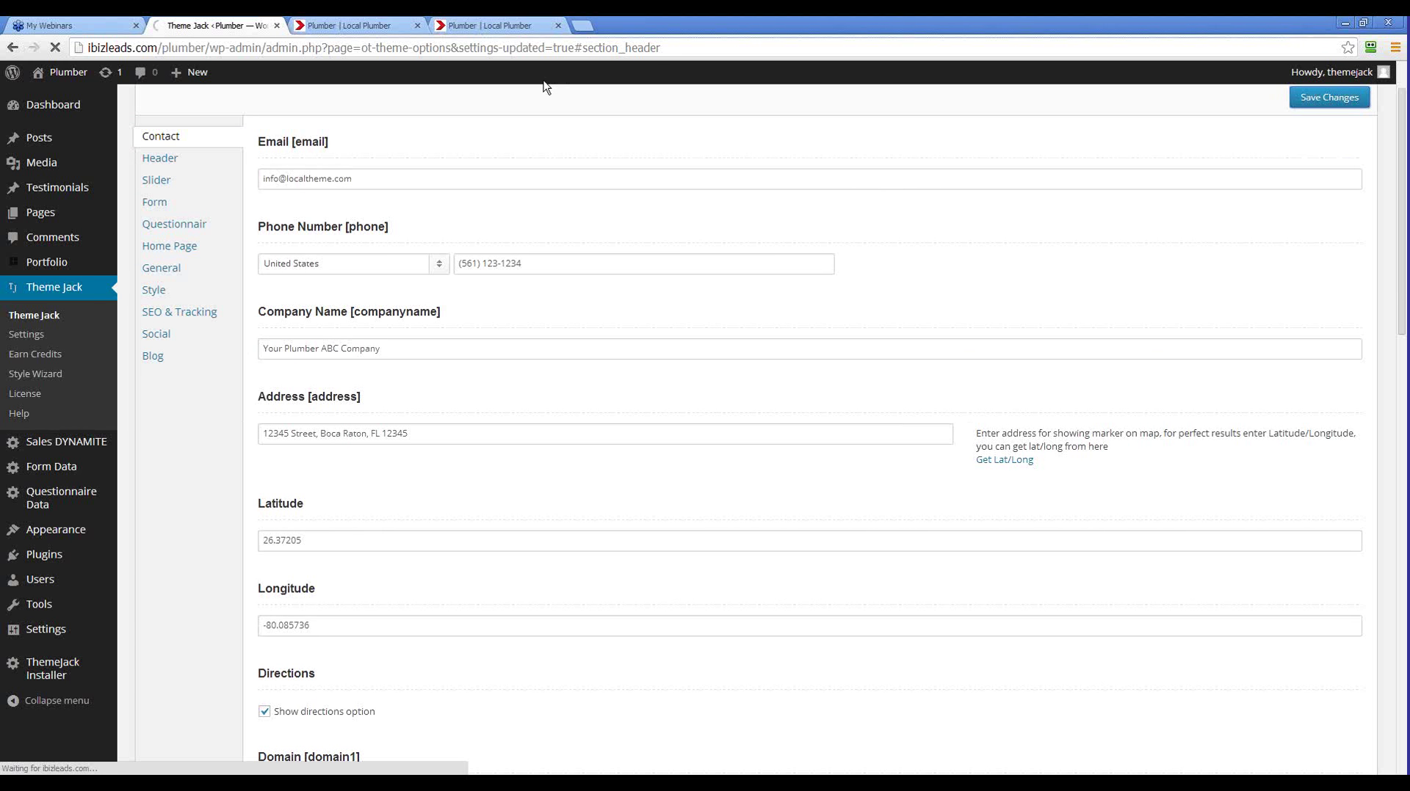
click(474, 28)
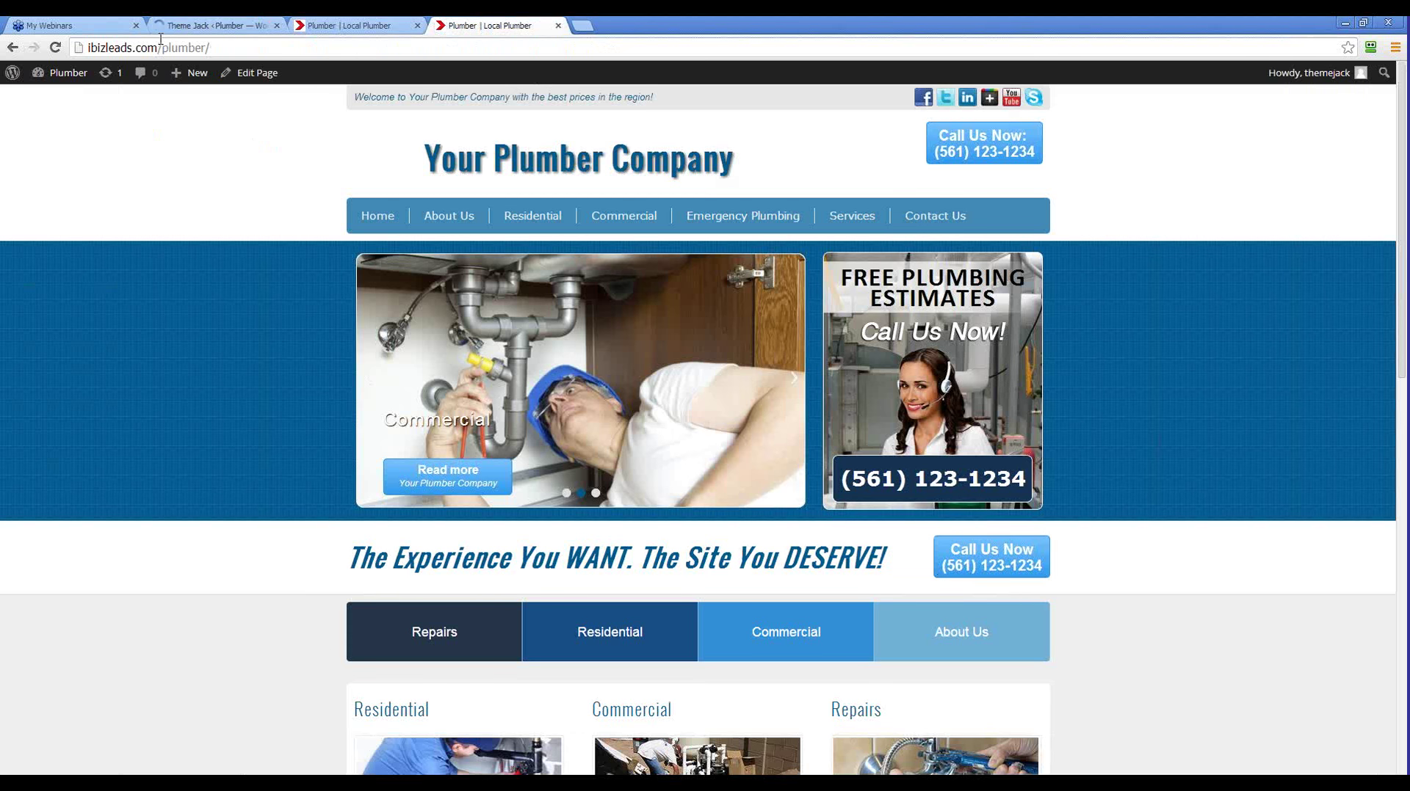
Reload the live homepage and highlight the header title to verify it reads 'Your Plumber ABC Company'
click(53, 49)
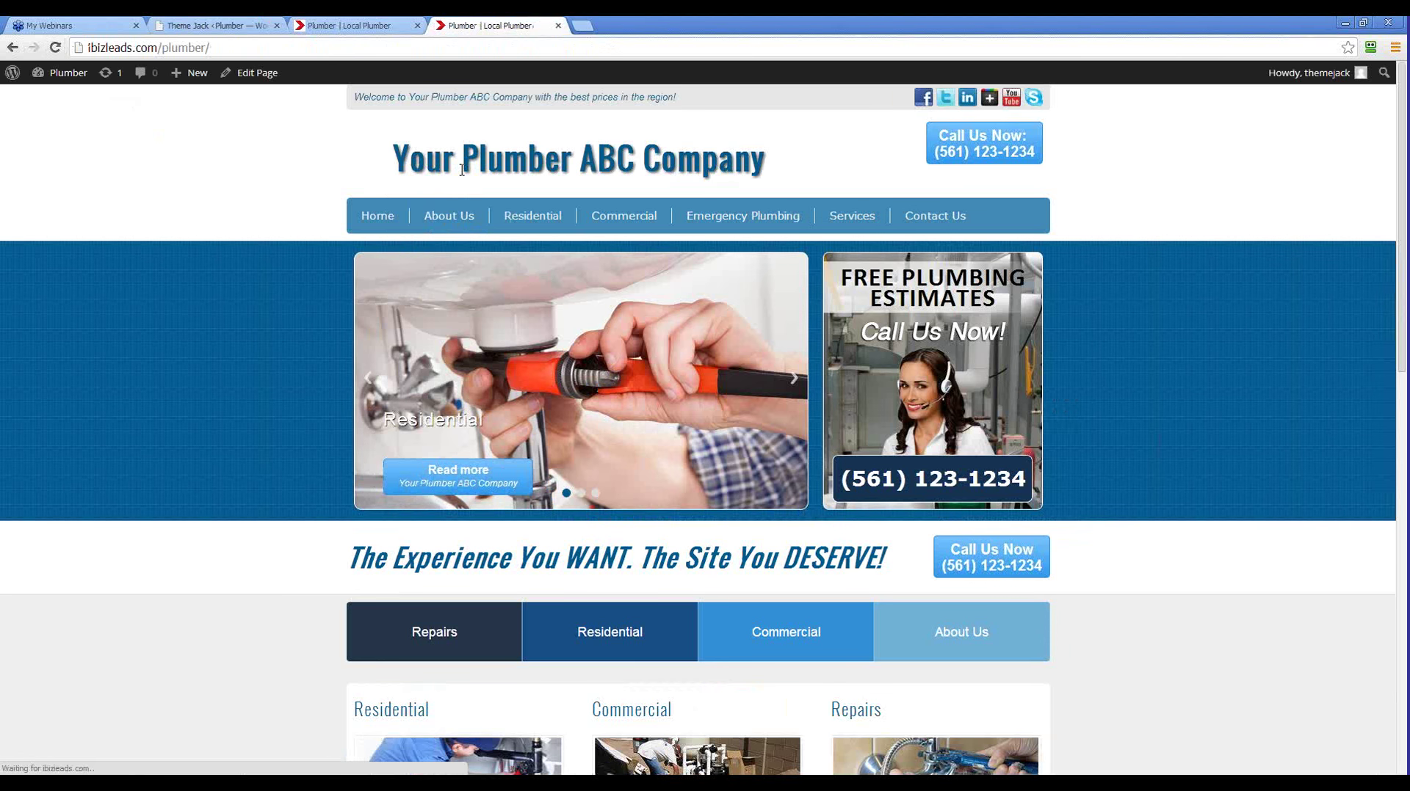
drag(779, 165, 414, 159)
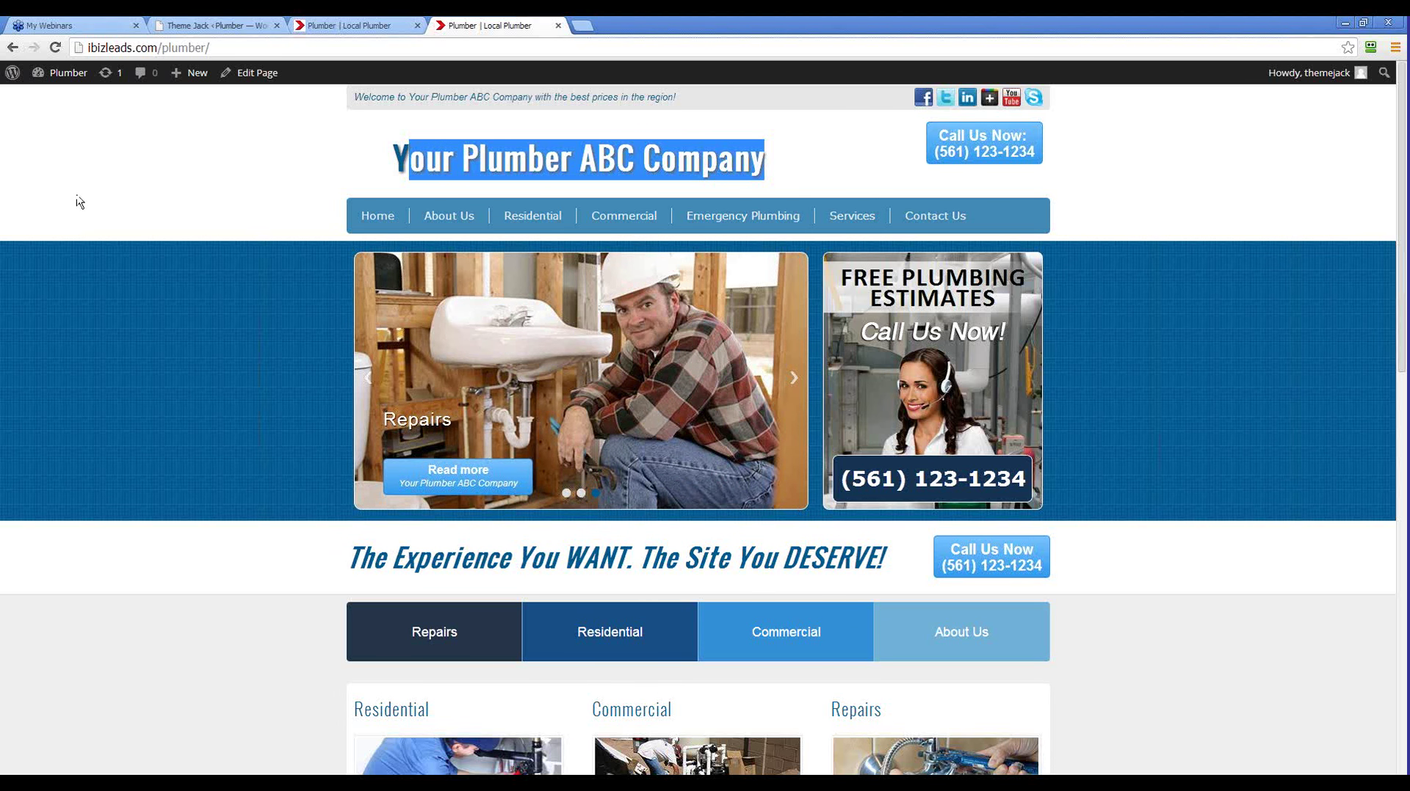
click(396, 156)
drag(396, 155, 769, 163)
click(473, 151)
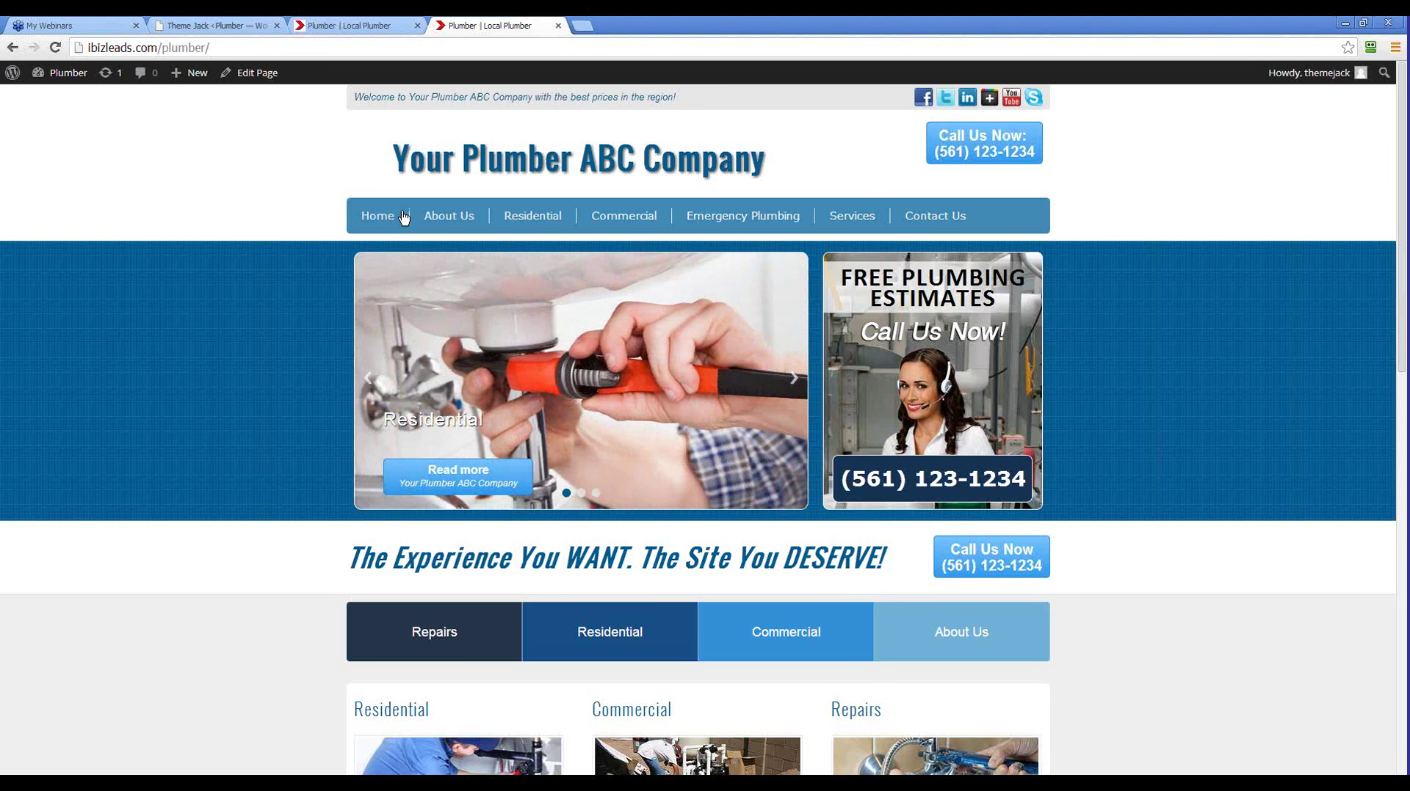
Return to the Theme Jack options and scroll down to the Contact section
click(218, 30)
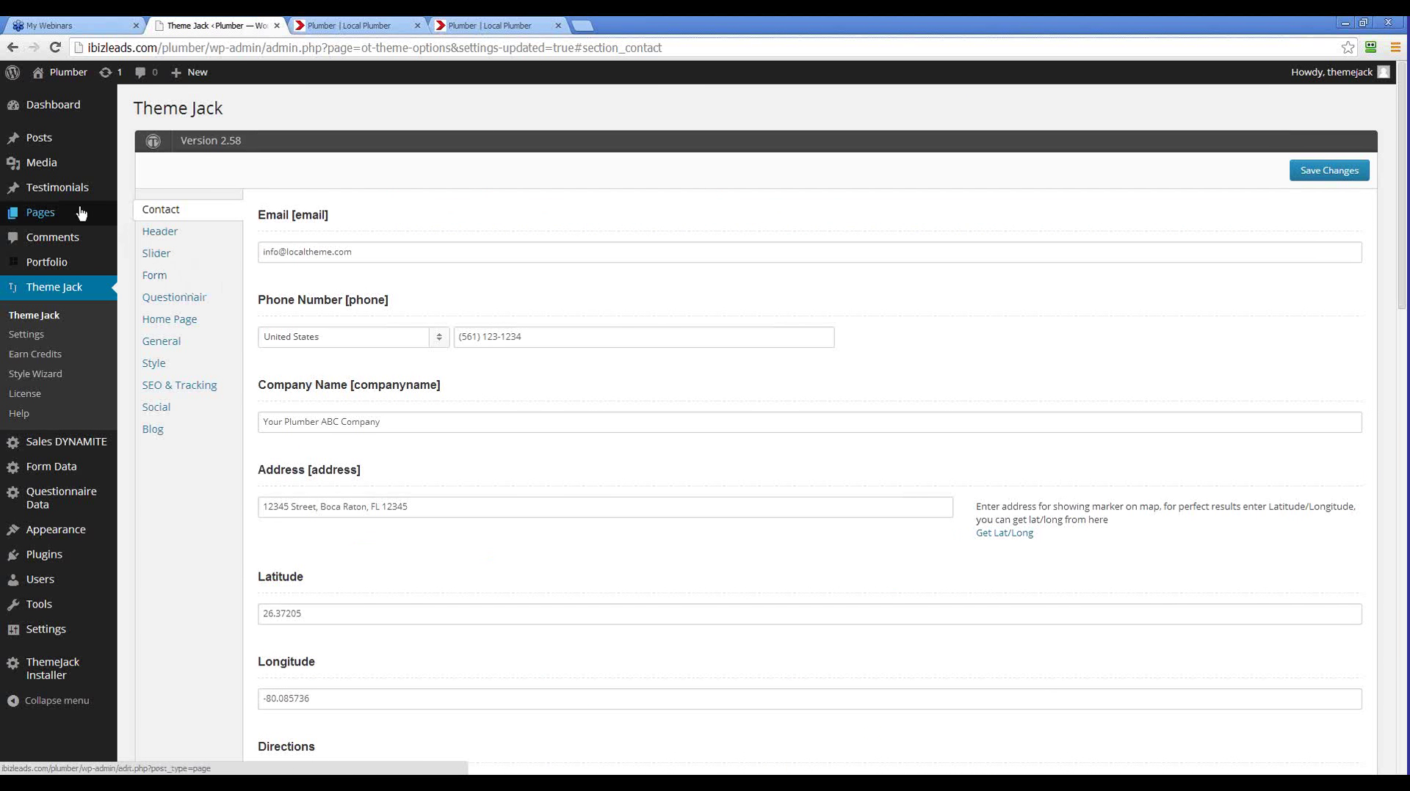
scroll(205, 488, down, 5)
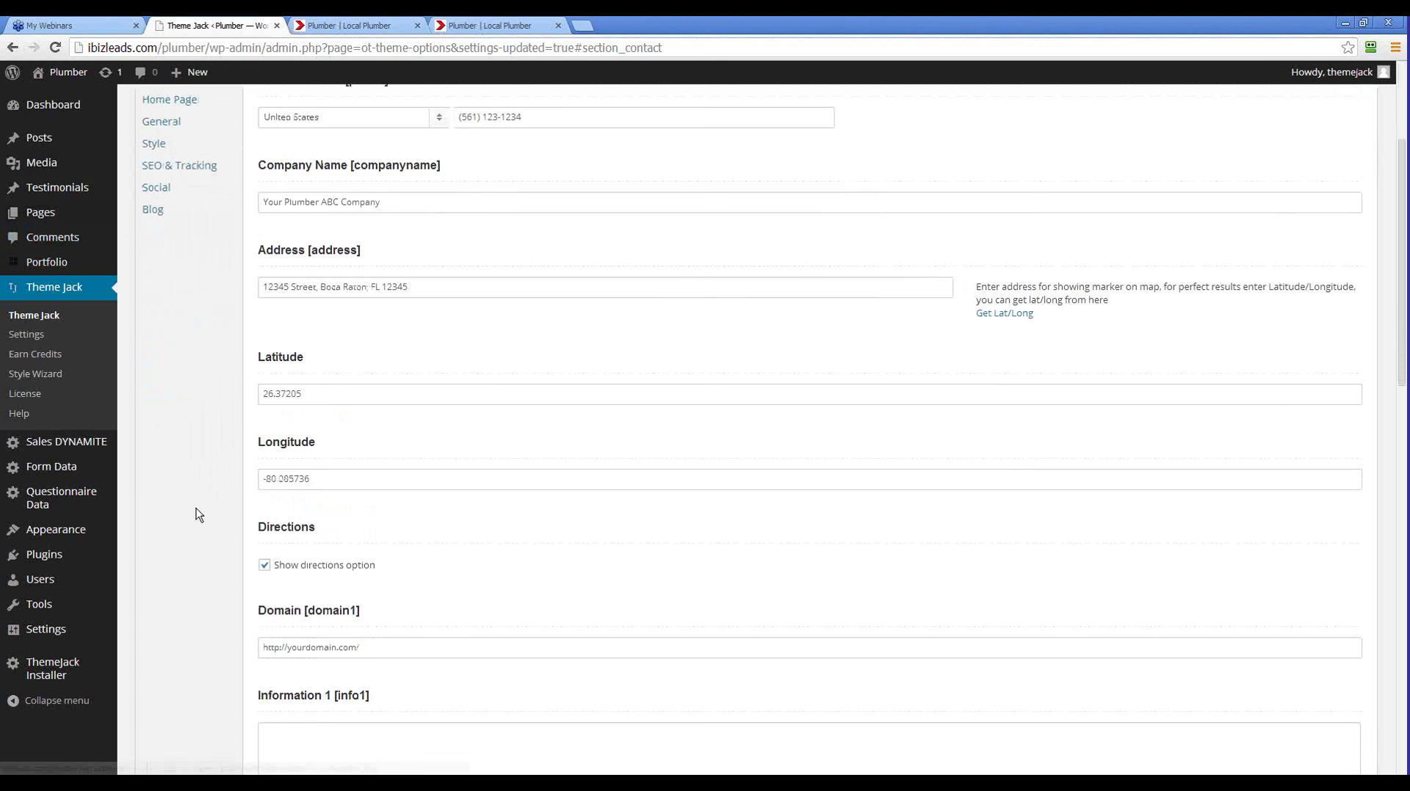
scroll(197, 514, down, 10)
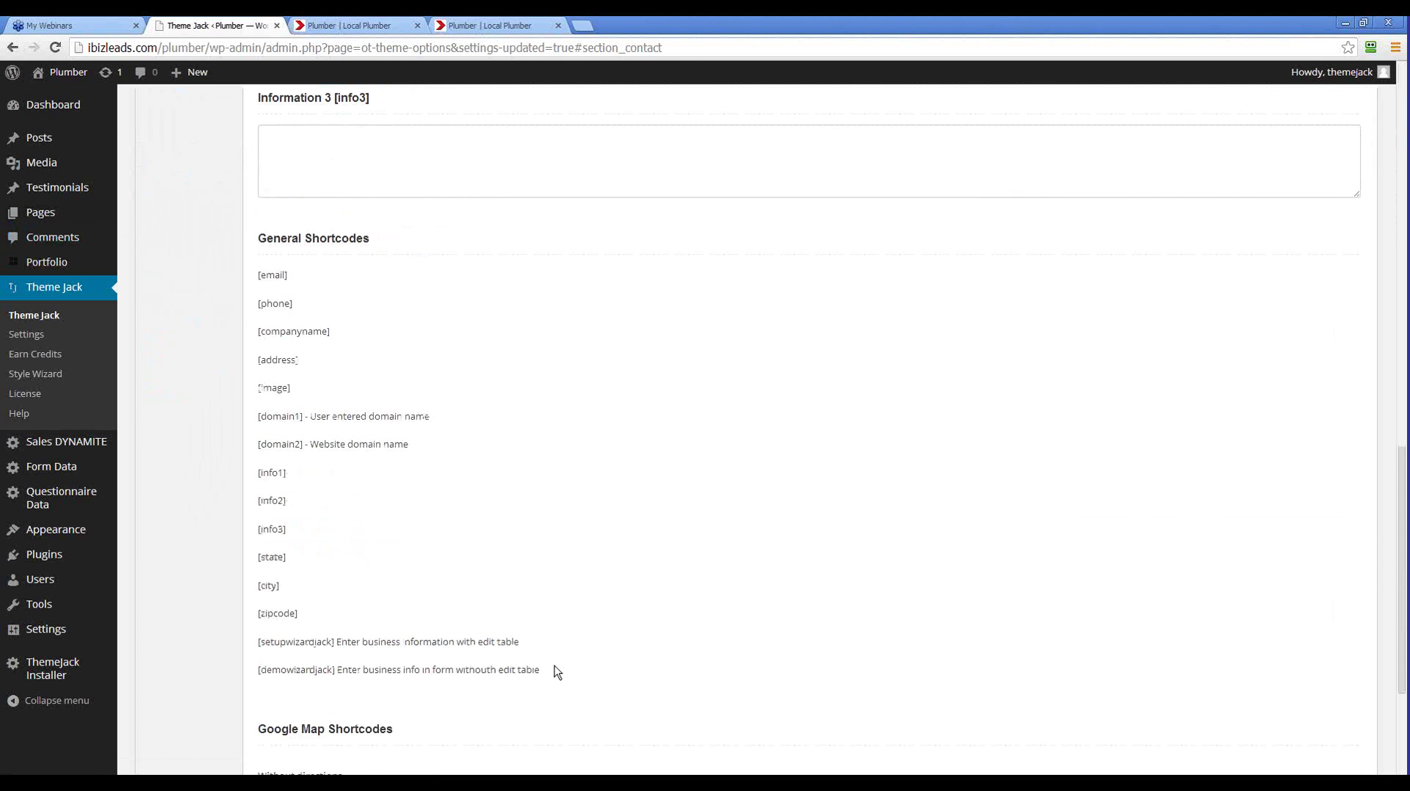
scroll(451, 599, down, 3)
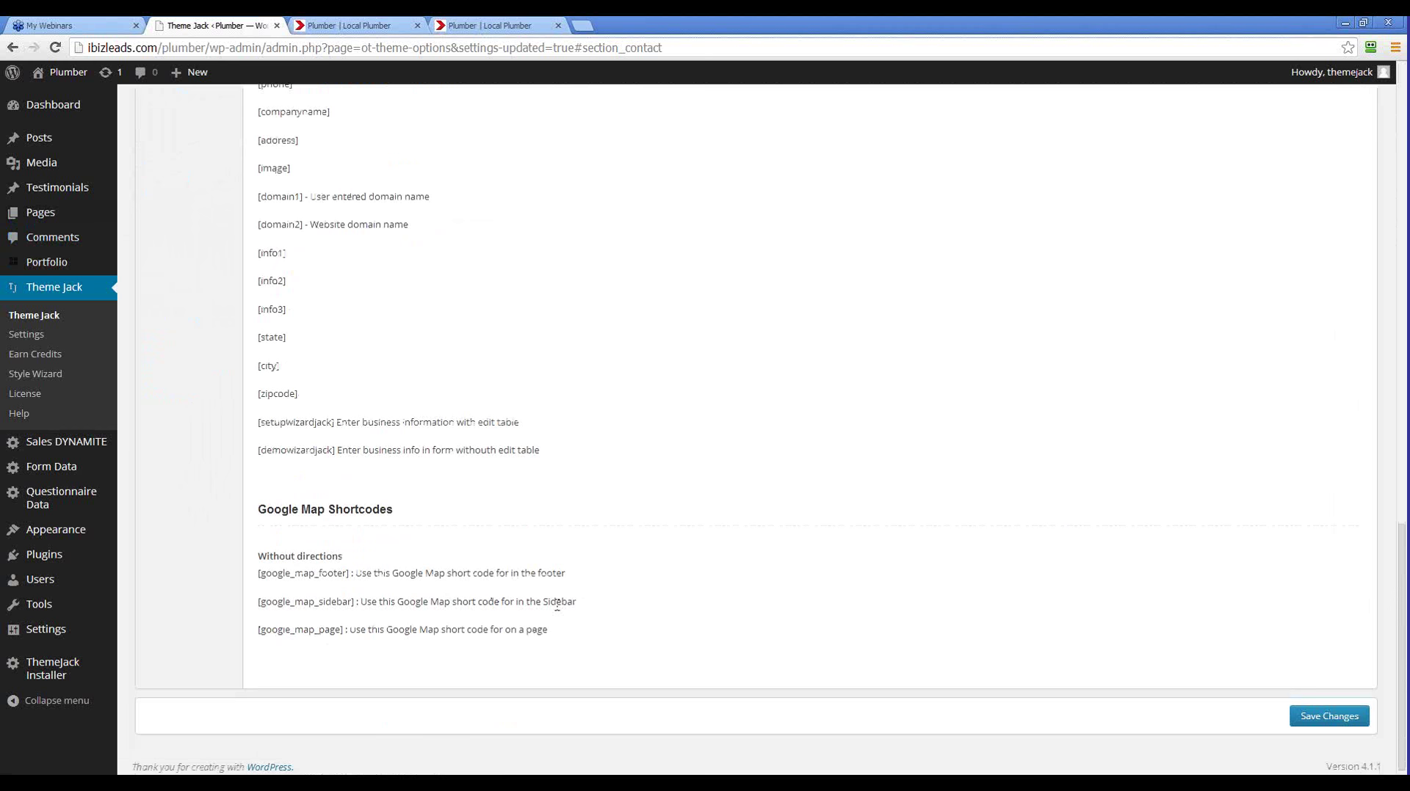
scroll(455, 506, up, 3)
Highlight a shortcode in the General Shortcodes list, then review the list
drag(435, 449, 387, 446)
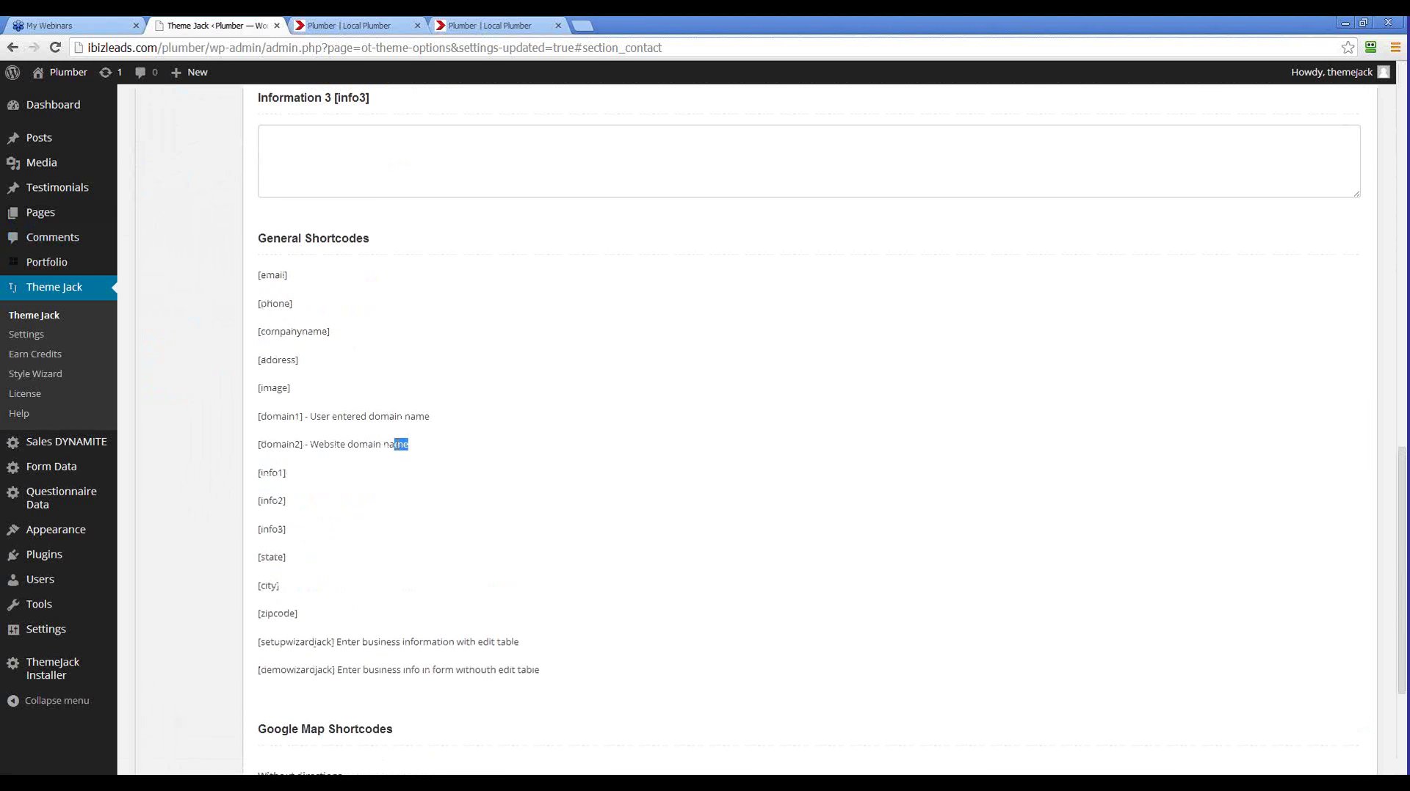
scroll(455, 492, down, 2)
drag(572, 527, 259, 493)
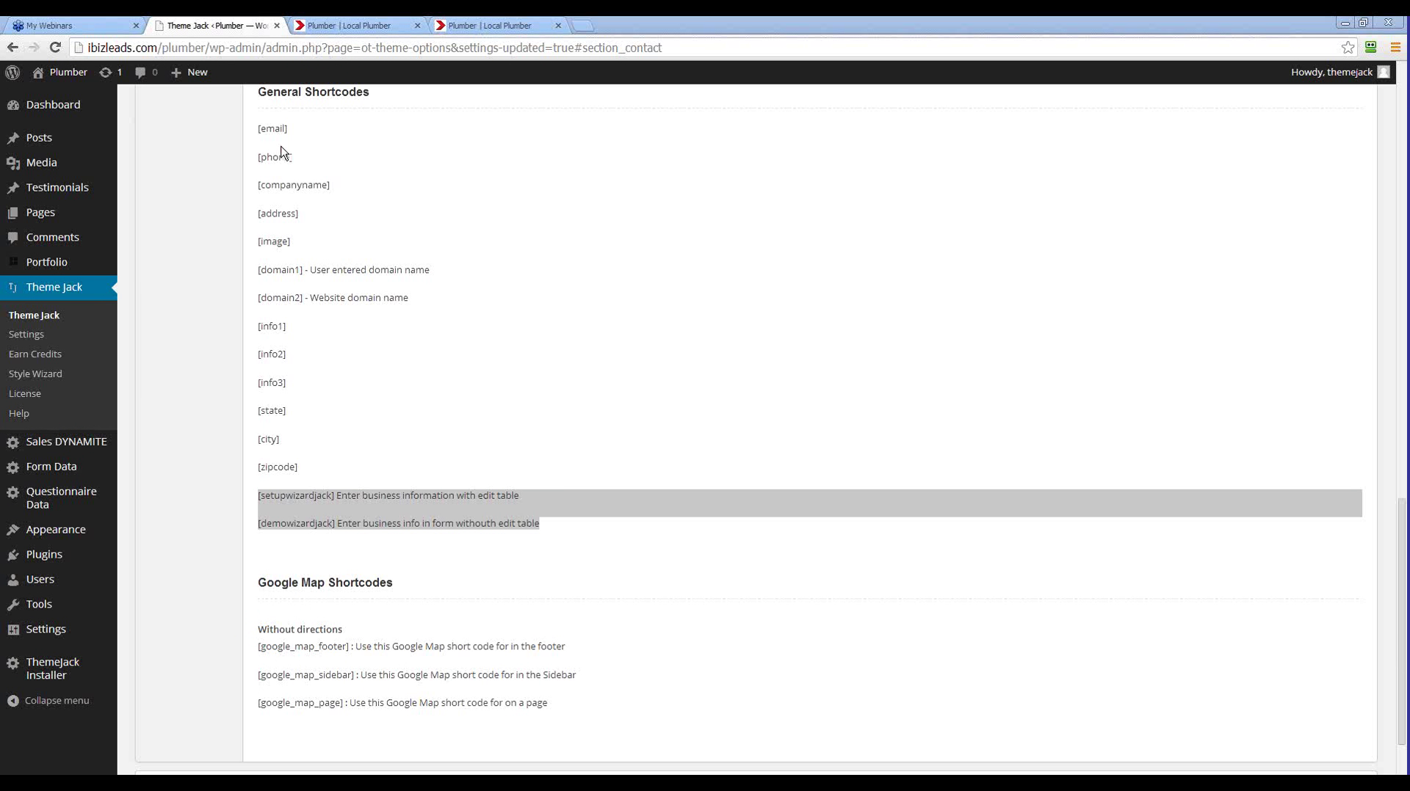
mouse_move(91, 214)
click(157, 167)
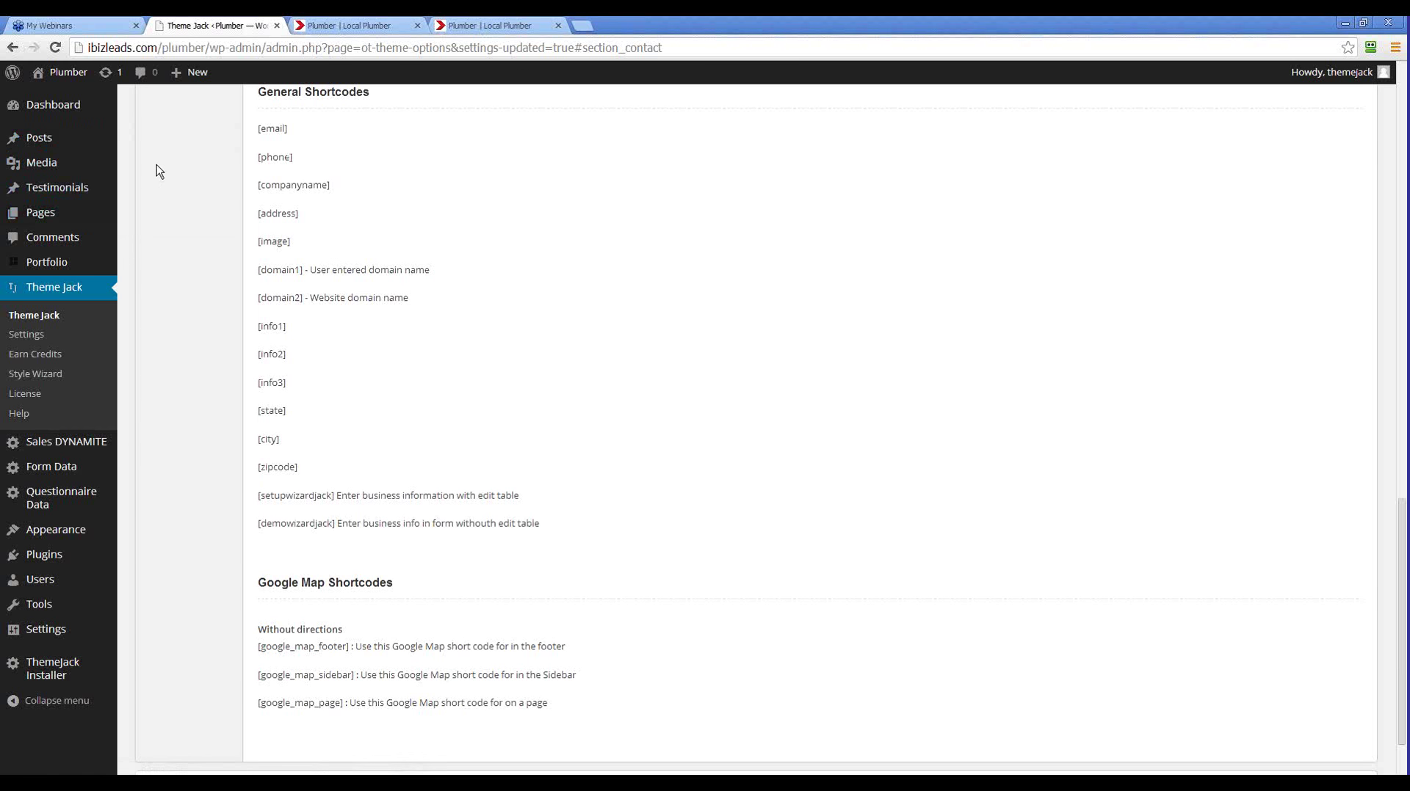
scroll(157, 167, up, 4)
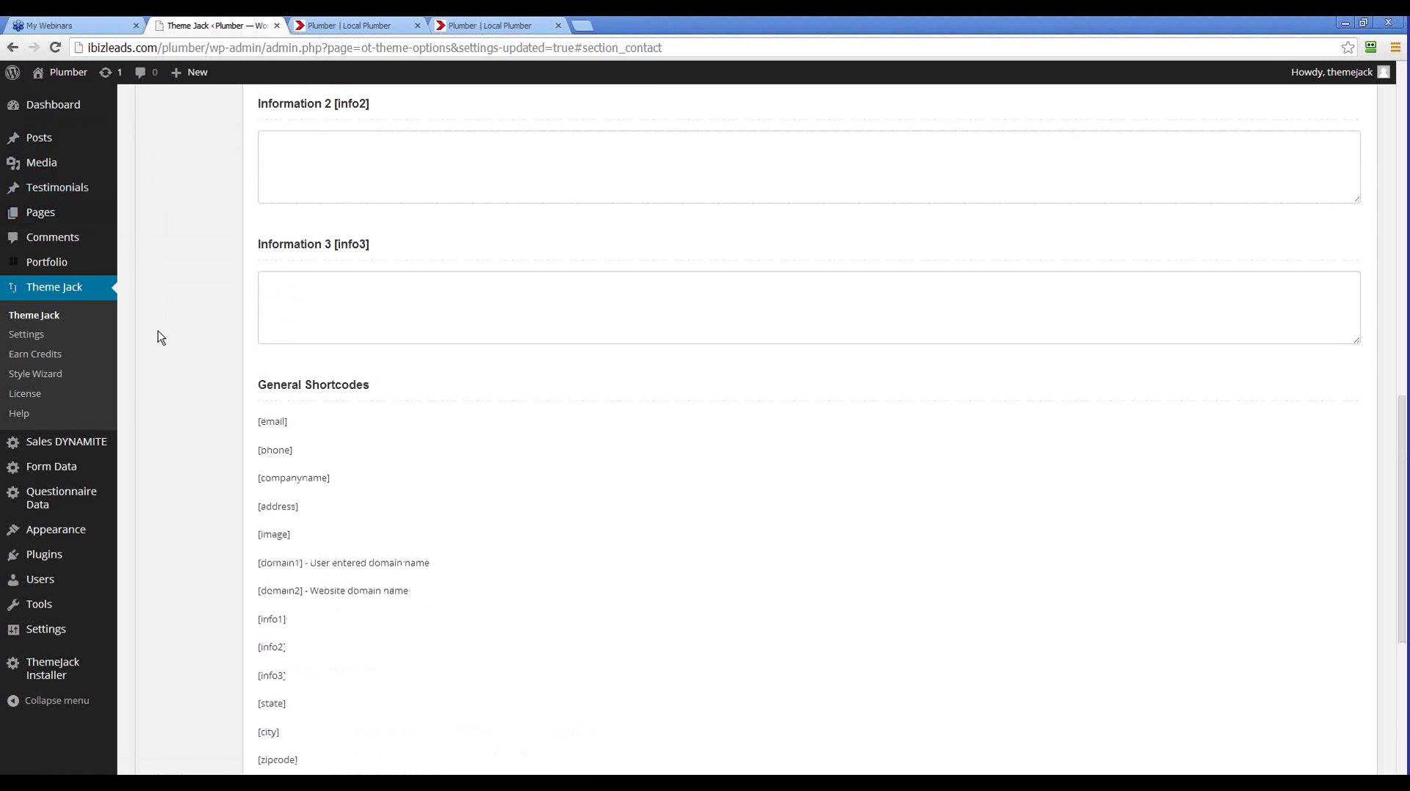
scroll(157, 337, down, 2)
scroll(158, 336, up, 3)
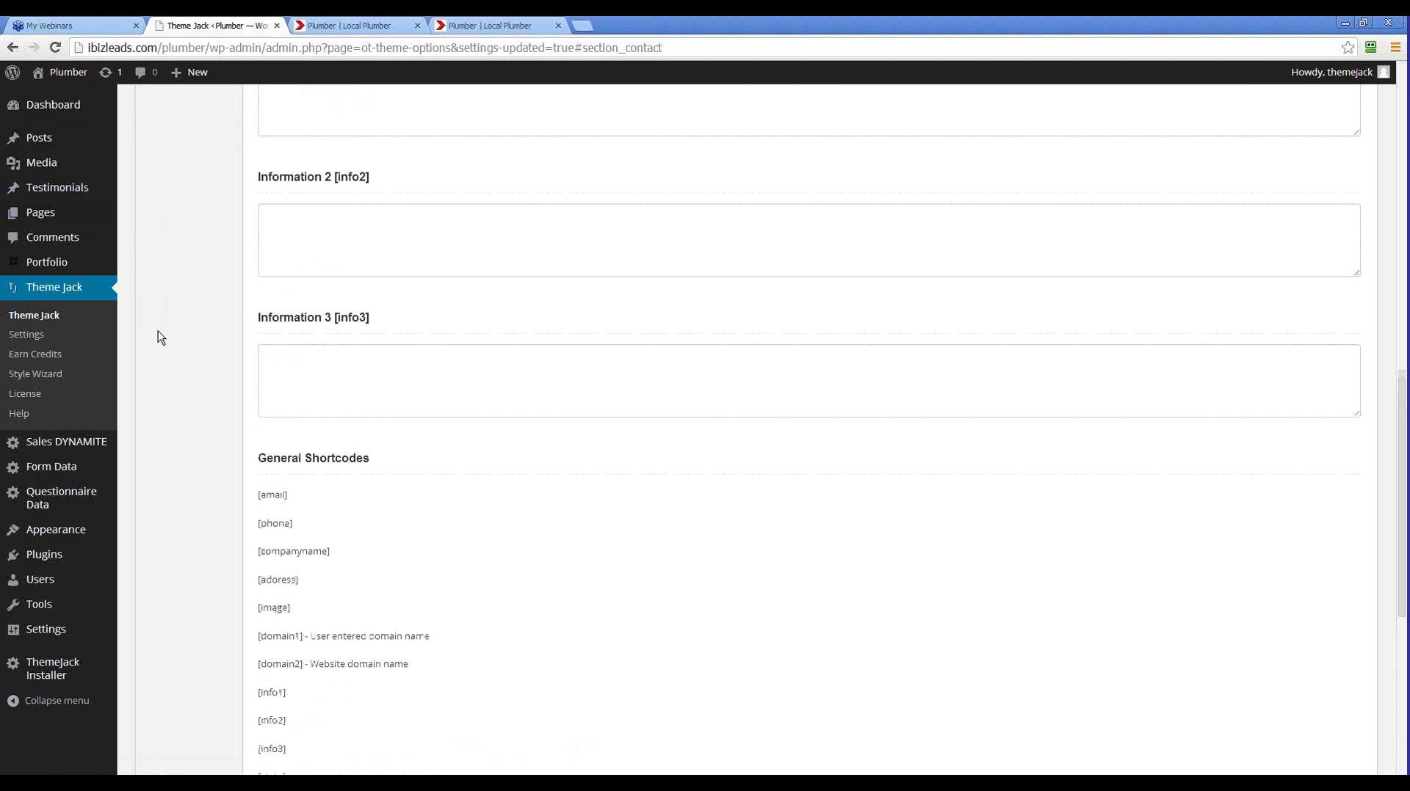
Add a page titled 'form' with the [demowizardjack] shortcode as its body and publish it
mouse_move(88, 213)
click(134, 220)
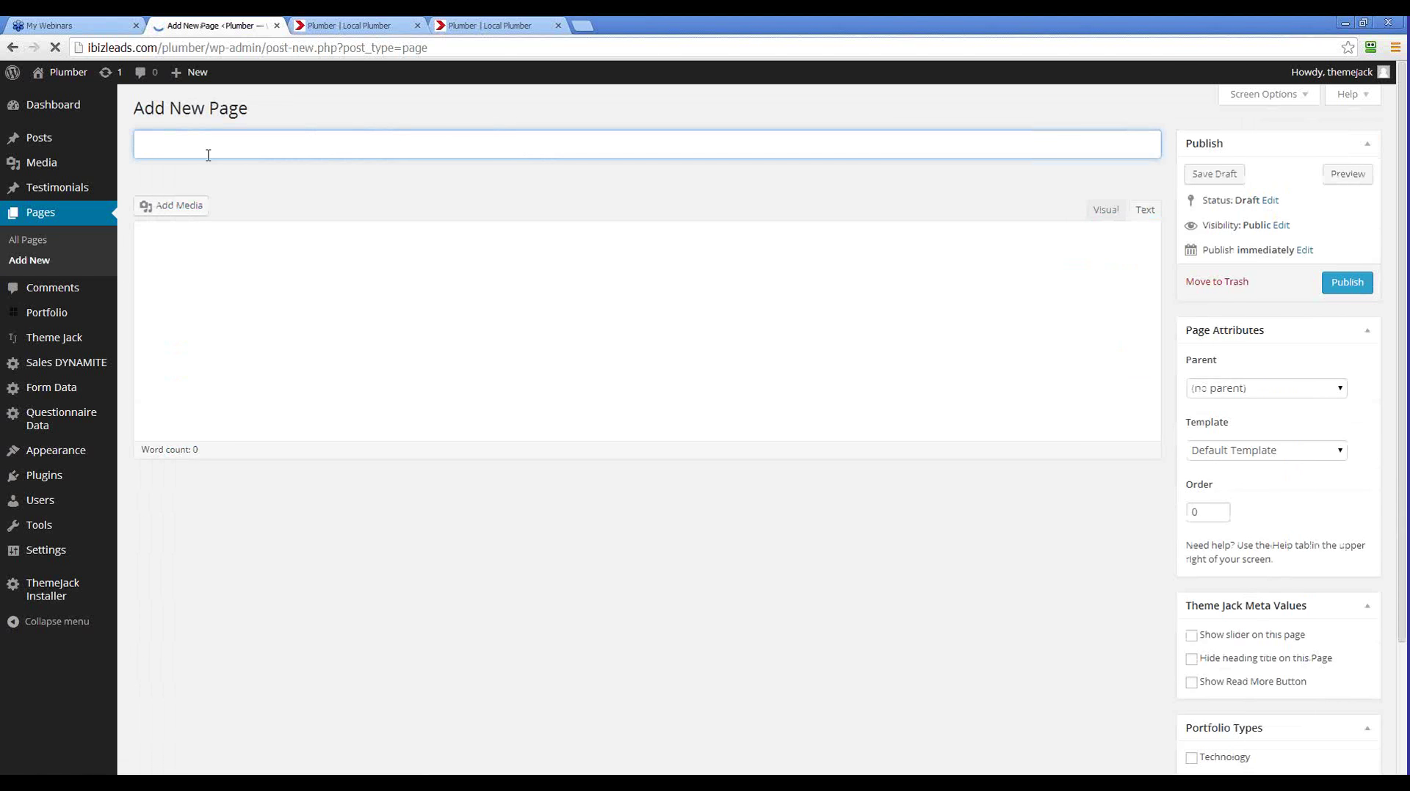
text(form)
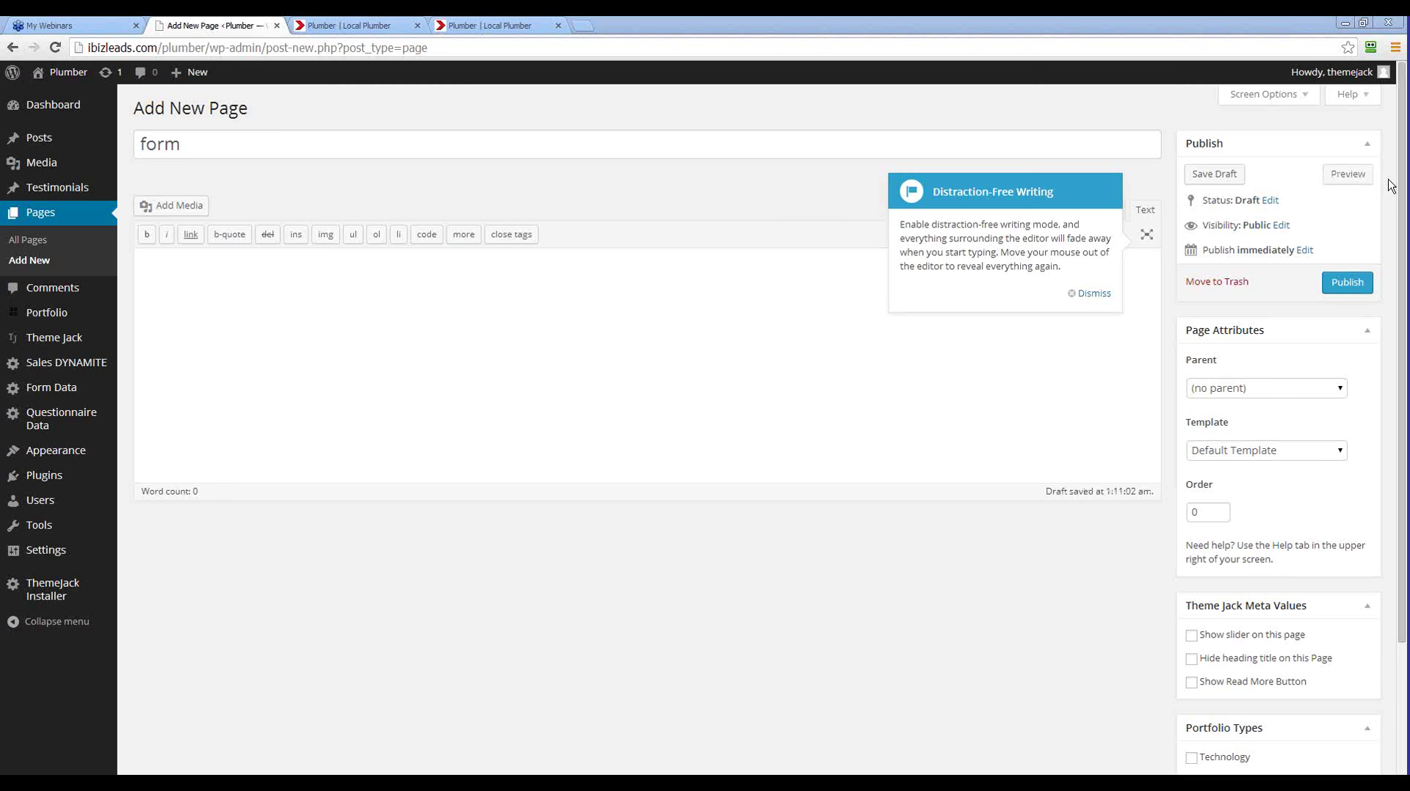
click(403, 294)
text([demowizardjack])
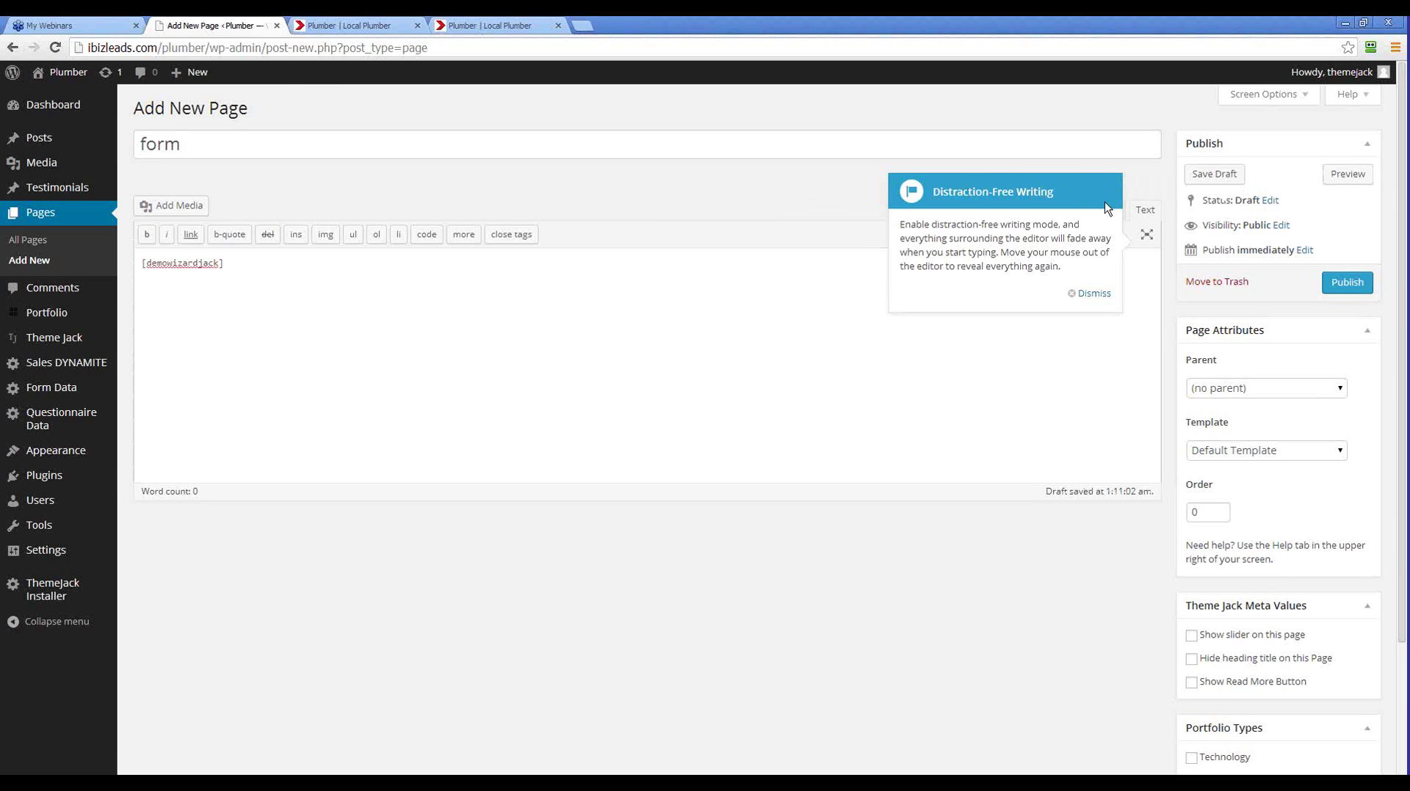
click(1091, 293)
click(1346, 284)
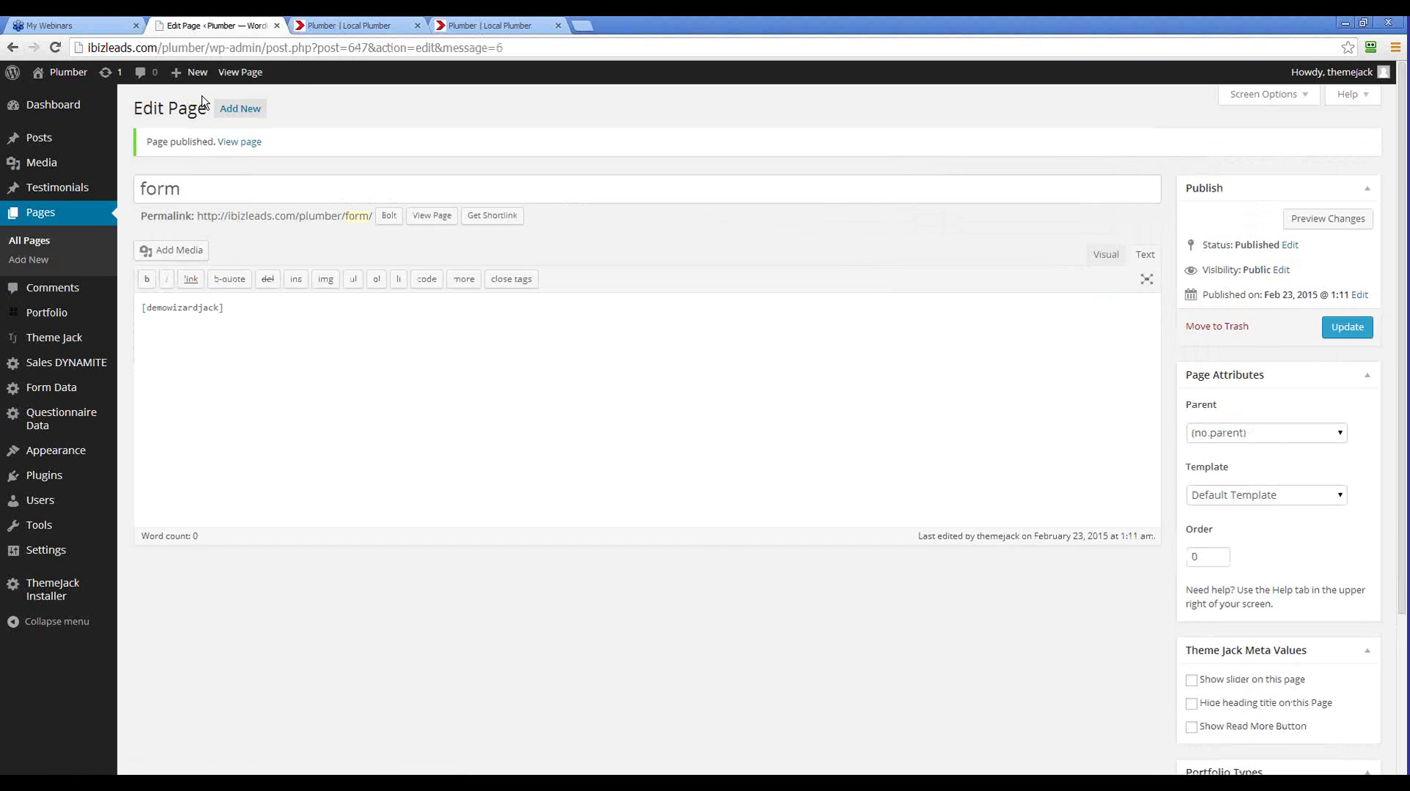
Load the site address with '/form' appended in a new Chrome tab
drag(206, 48, 77, 34)
key(ctrl+c)
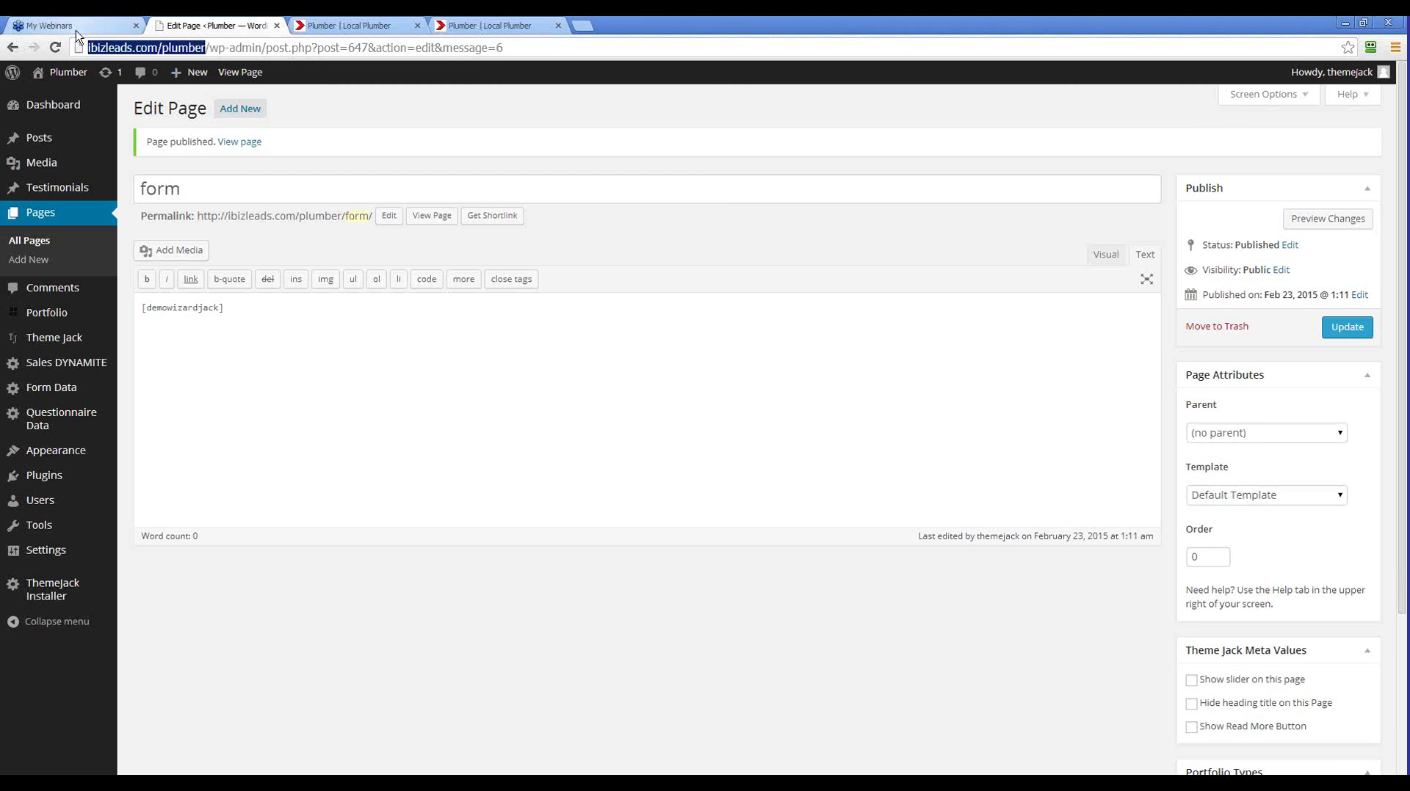
click(583, 26)
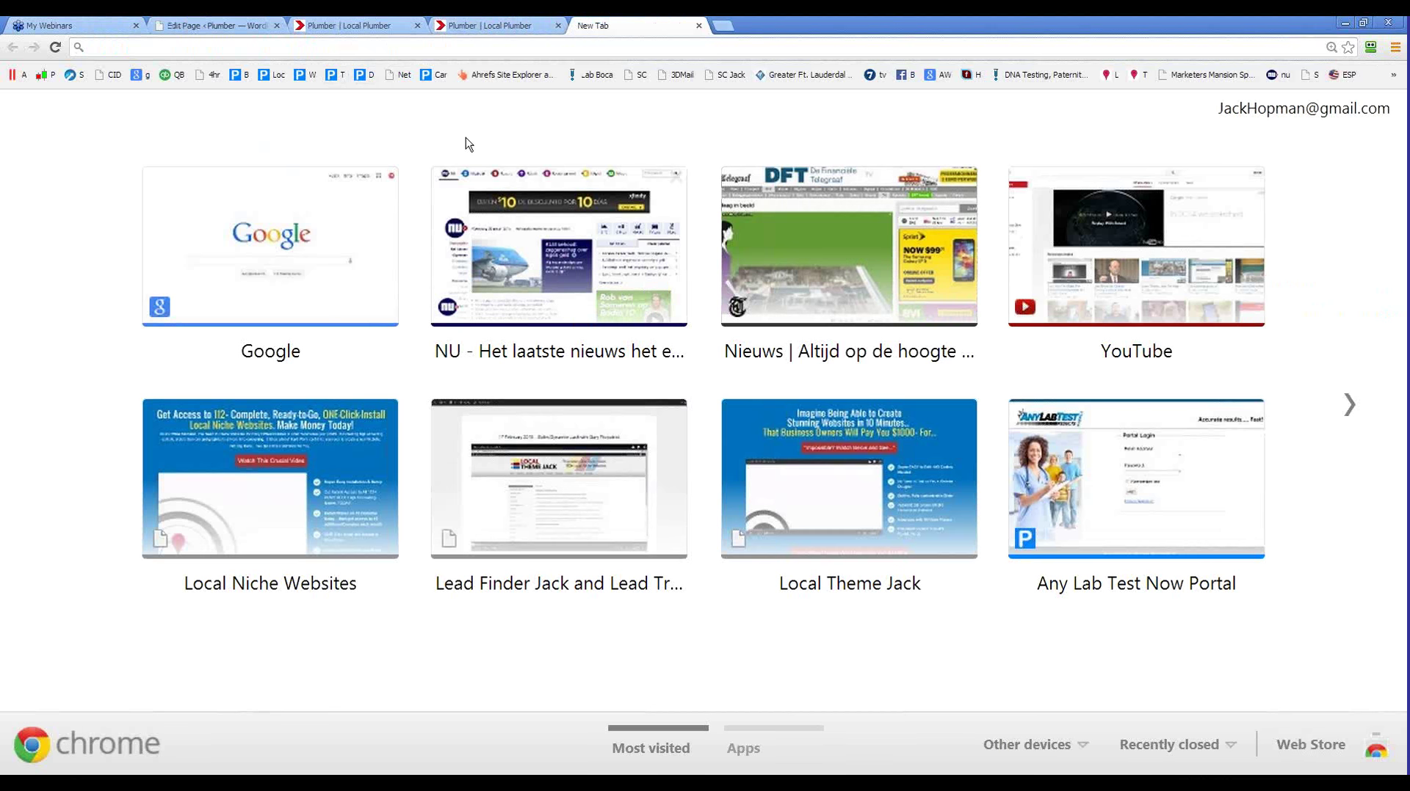
key(ctrl+v)
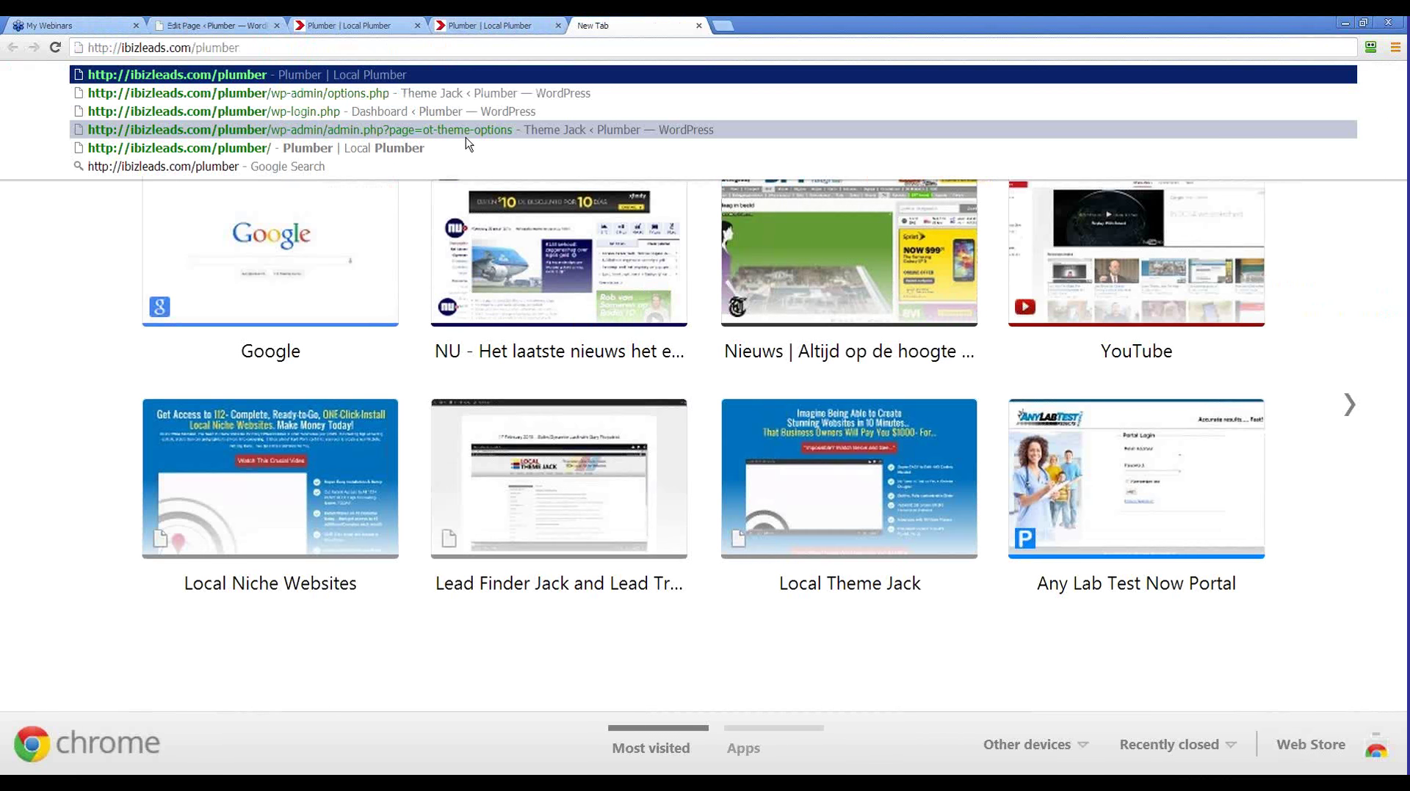
key(BackSpace)
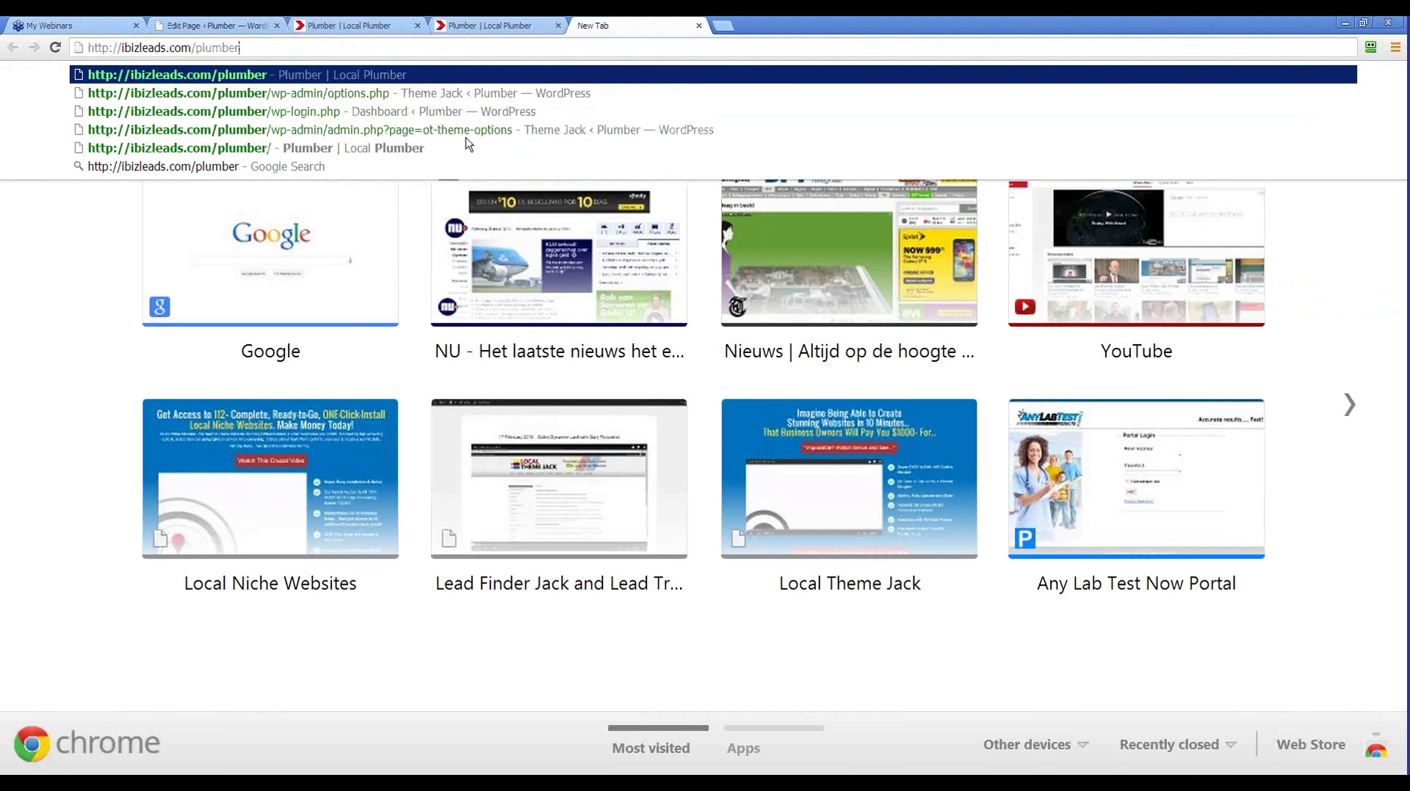
text(/from)
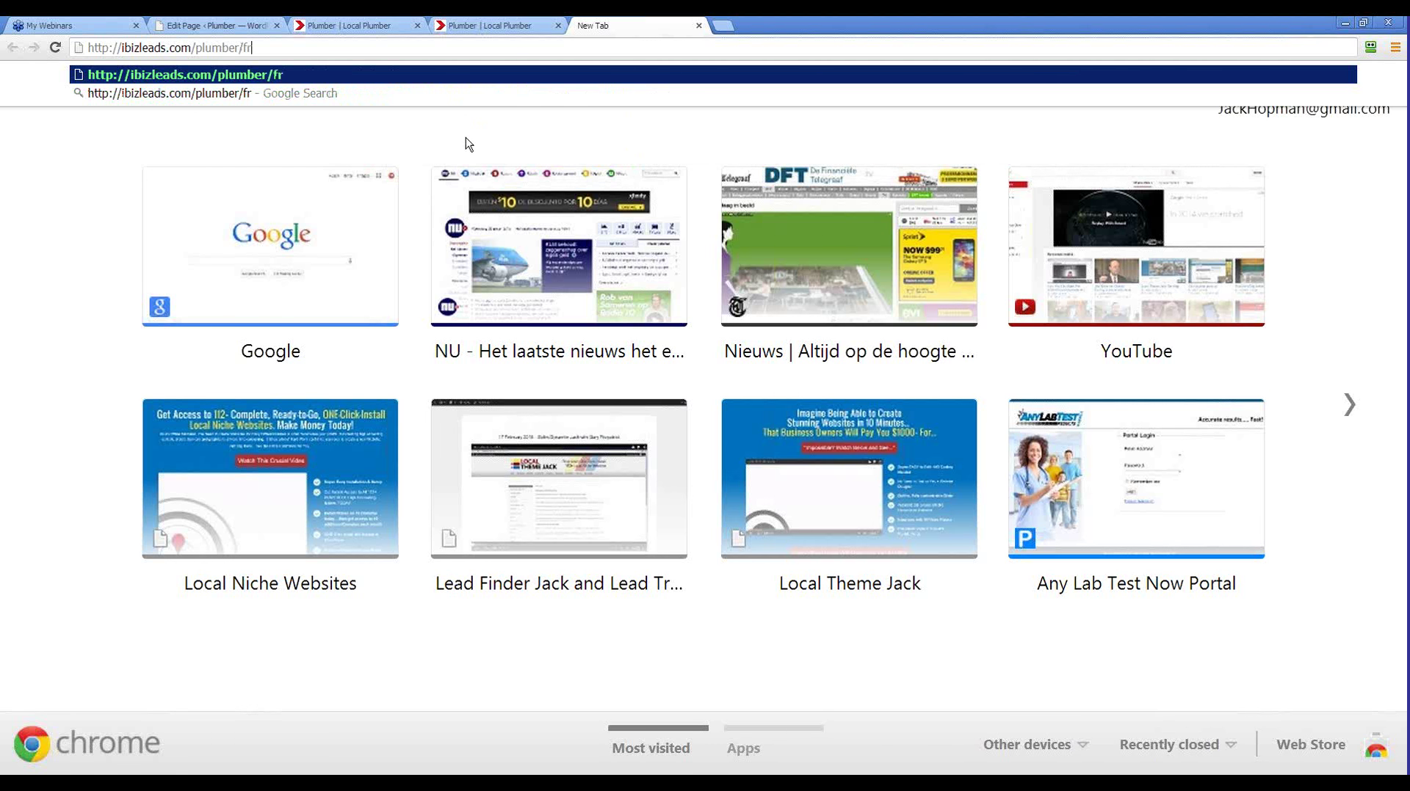
key(BackSpace)
key(BackSpace)
key(BackSpace)
text(orm)
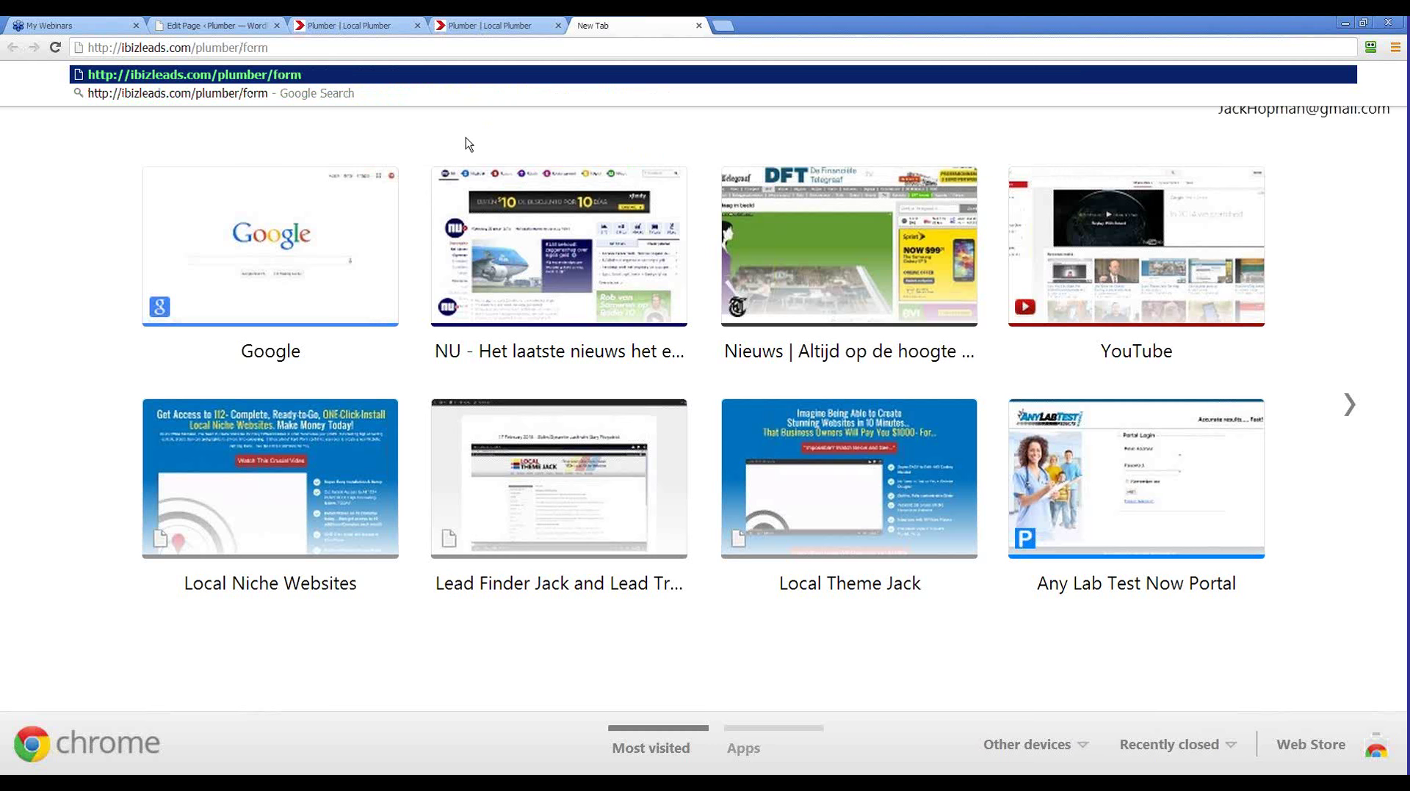
drag(268, 47, 85, 47)
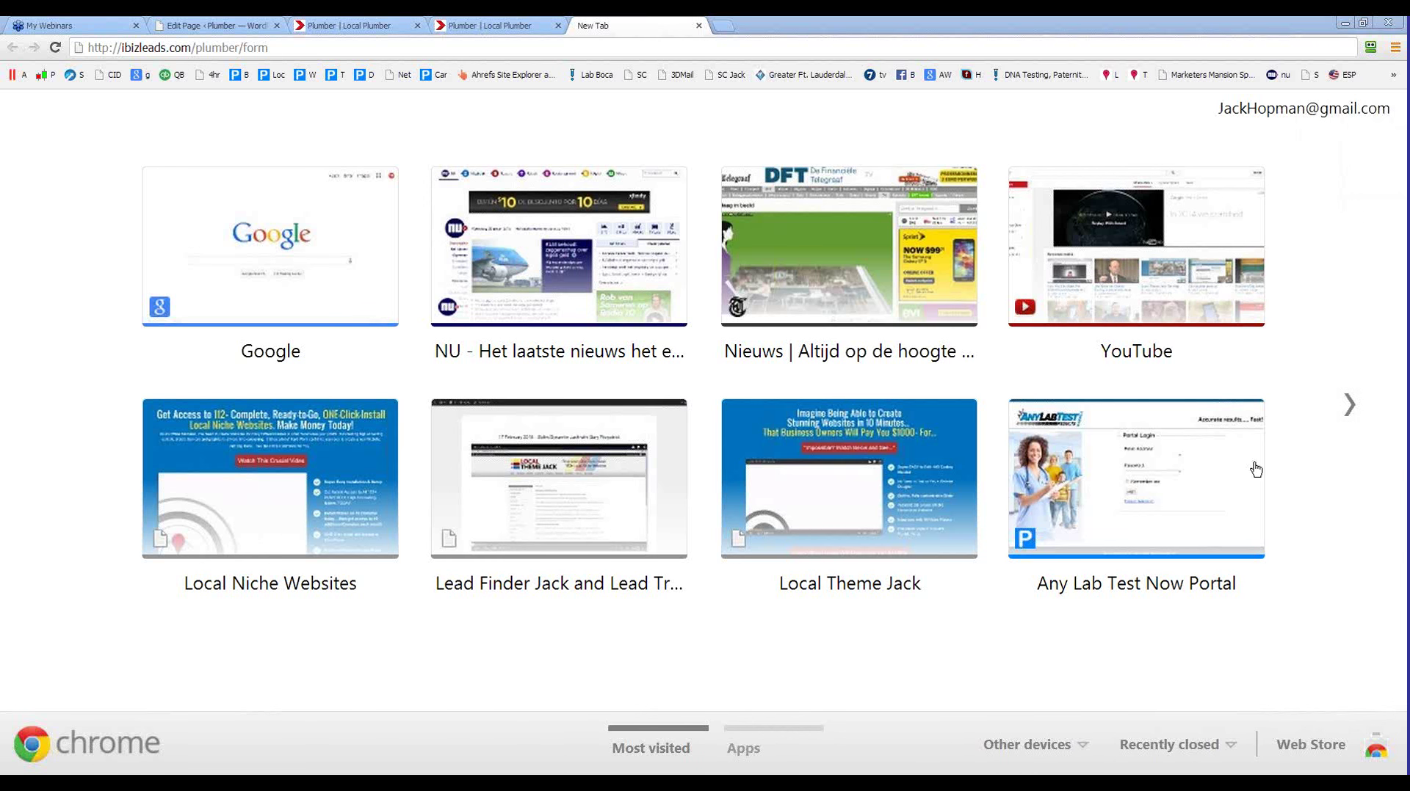
click(335, 48)
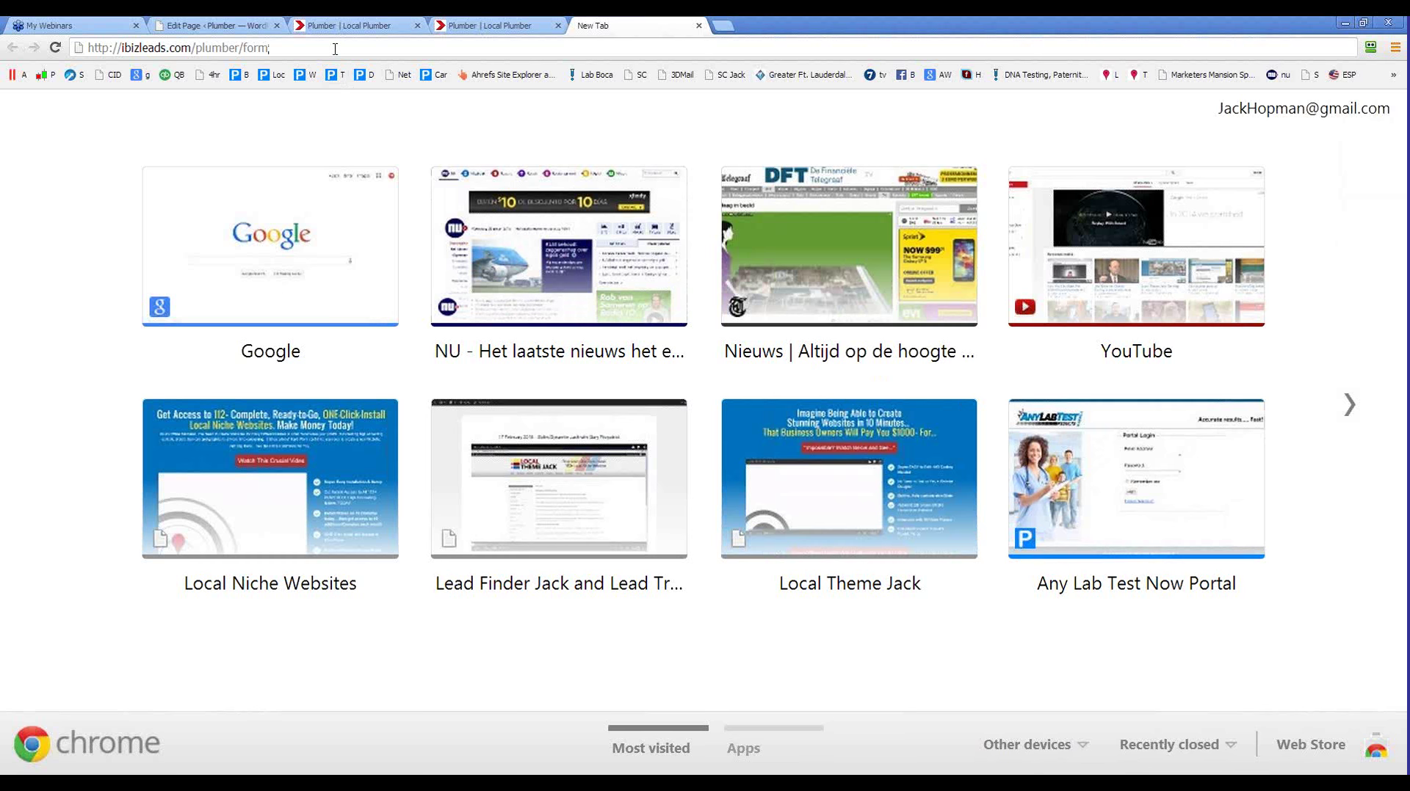
key(Return)
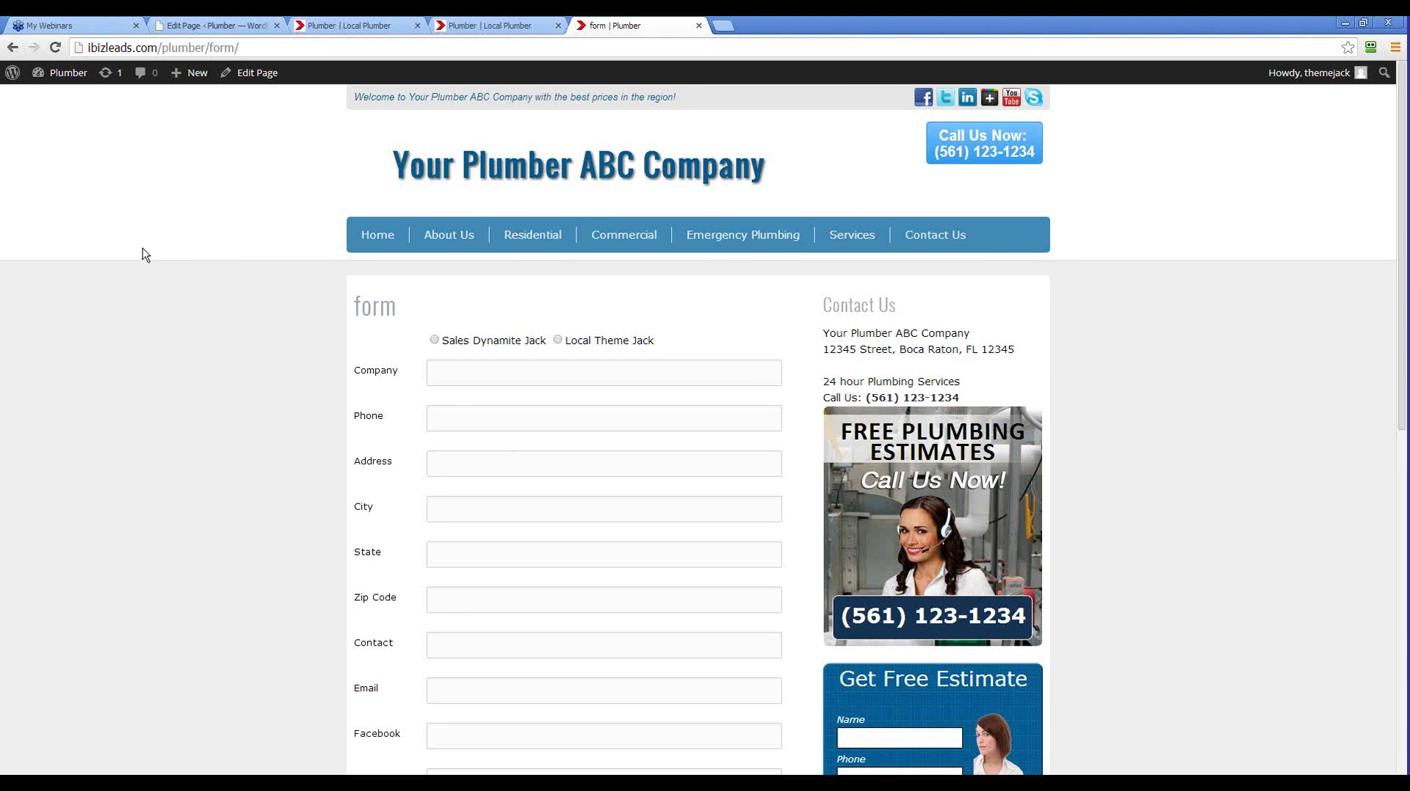
scroll(187, 390, down, 4)
scroll(191, 391, up, 4)
scroll(191, 392, down, 4)
scroll(191, 391, up, 4)
scroll(526, 399, down, 3)
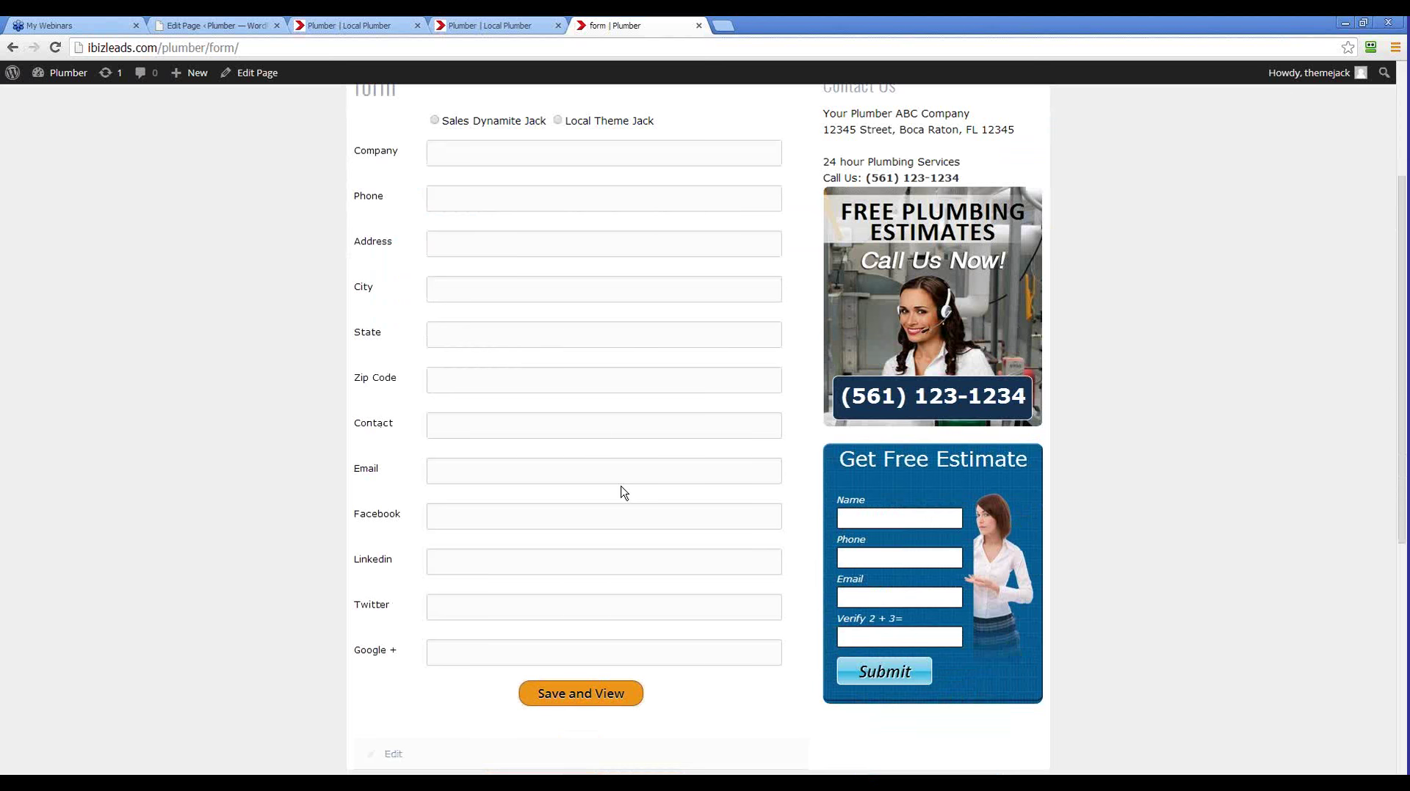
scroll(620, 492, up, 3)
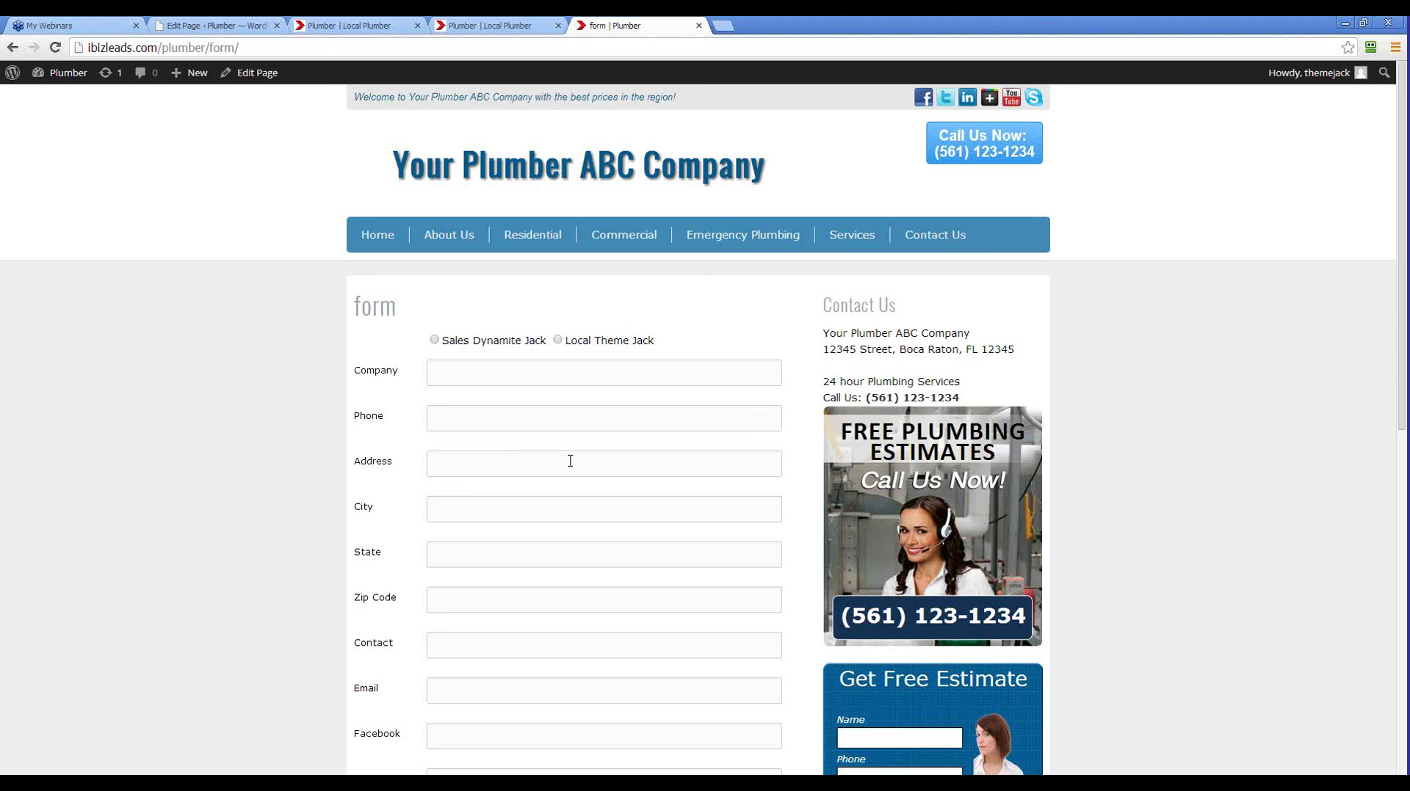
Enter 'Titan Z Plumbing' as the company name and fill in the company phone number
click(480, 368)
text(We)
key(BackSpace)
key(BackSpace)
text(Titan Z Plumbing)
click(465, 428)
text(951)
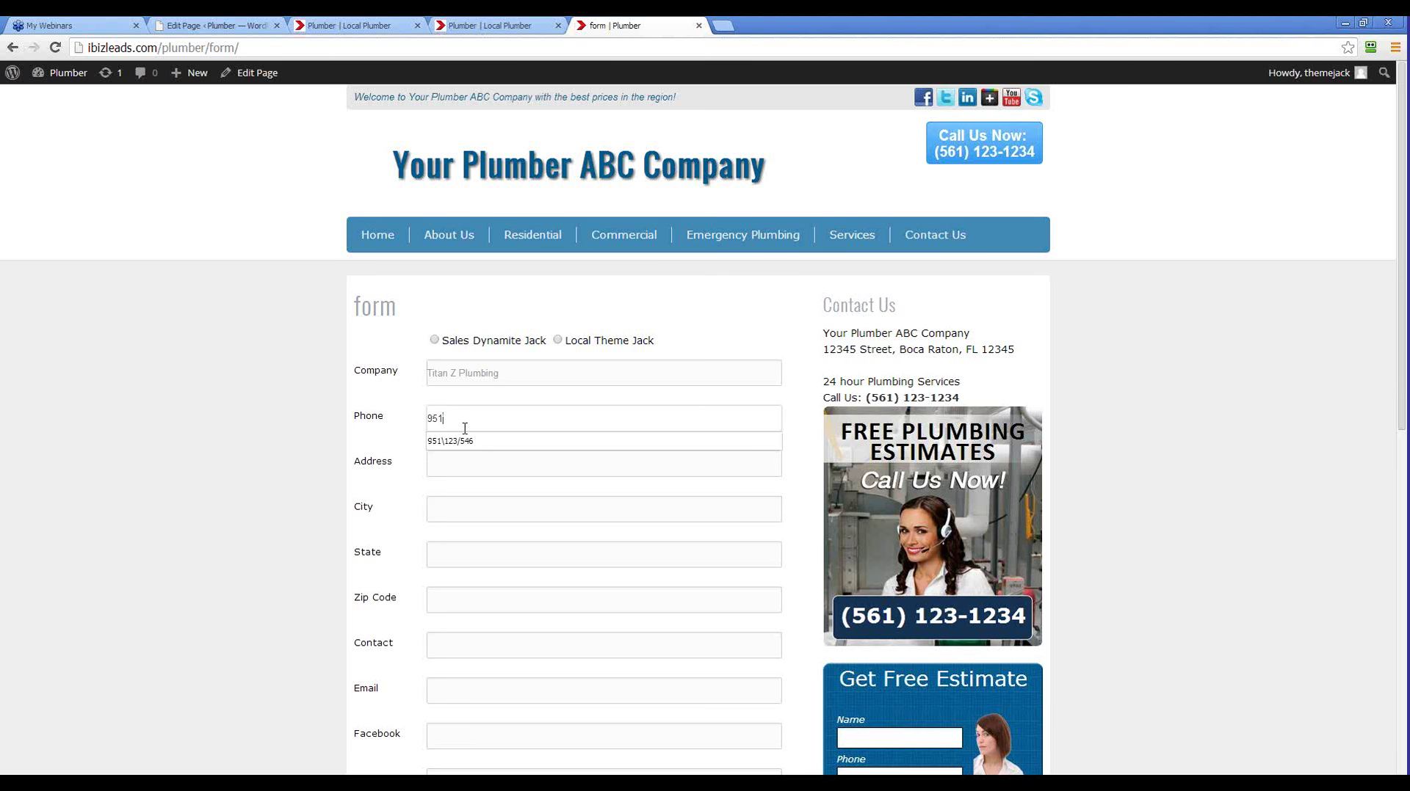
key(BackSpace)
key(BackSpace)
Fill in the street address and city, and pick Florida as the state
click(457, 456)
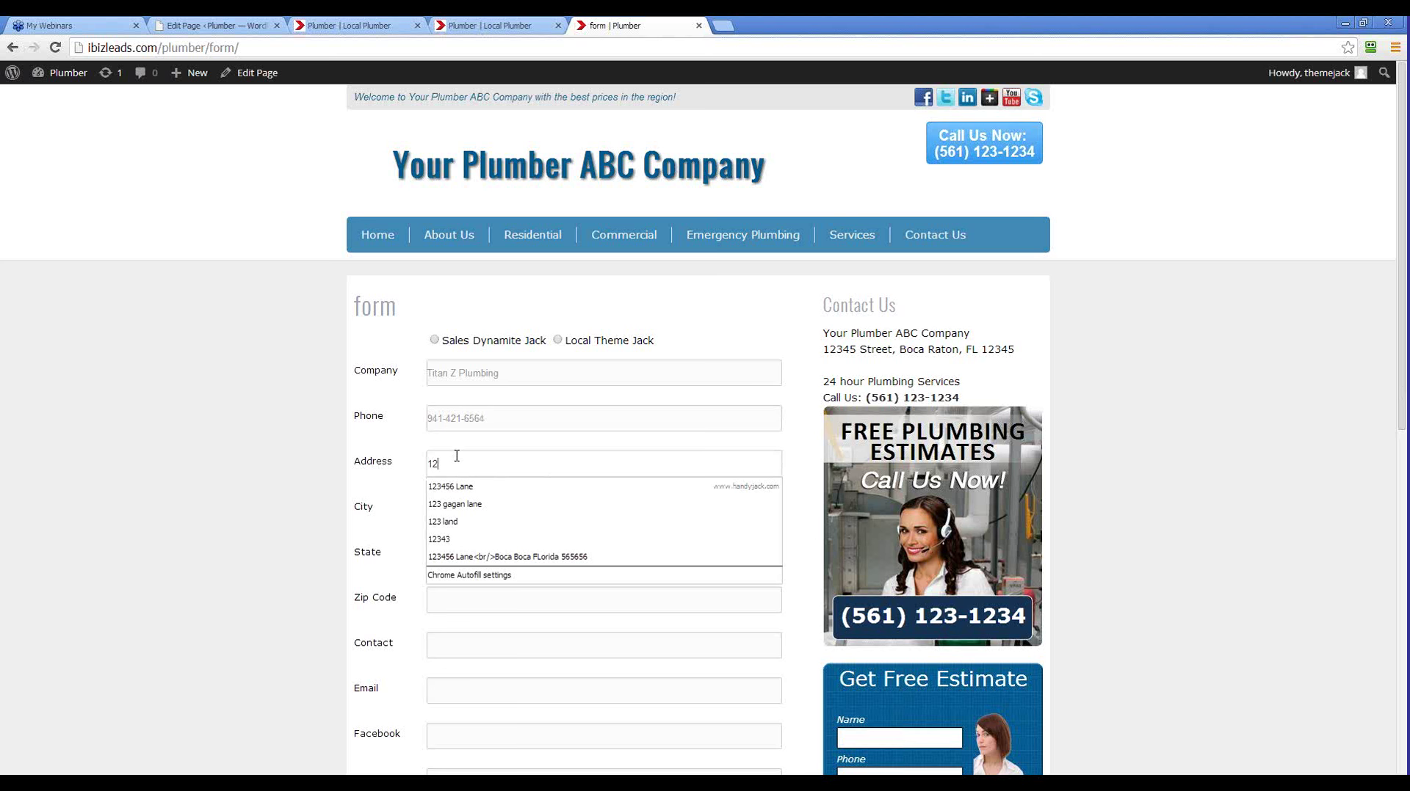
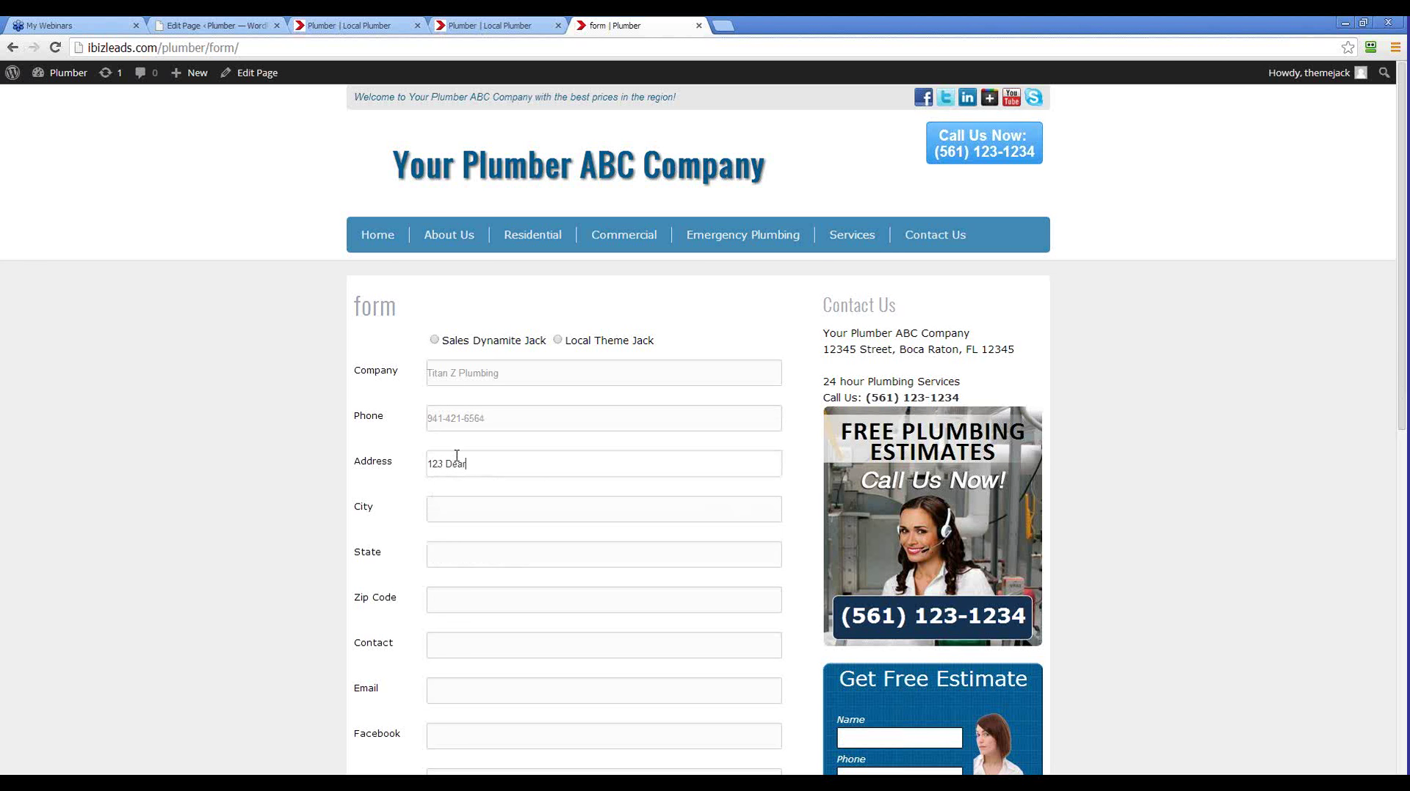
click(451, 508)
text(Engelwood)
click(468, 561)
text(Flor)
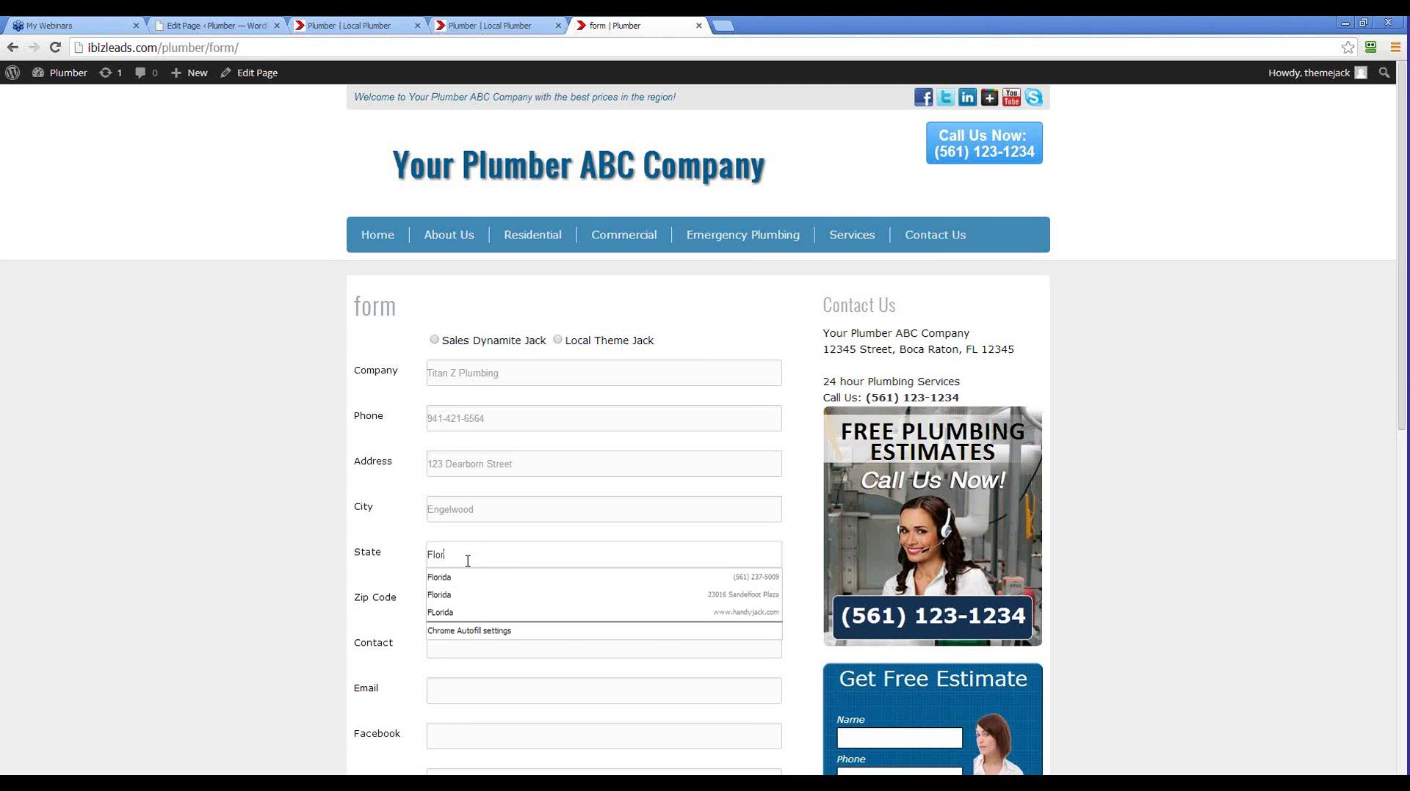
click(453, 578)
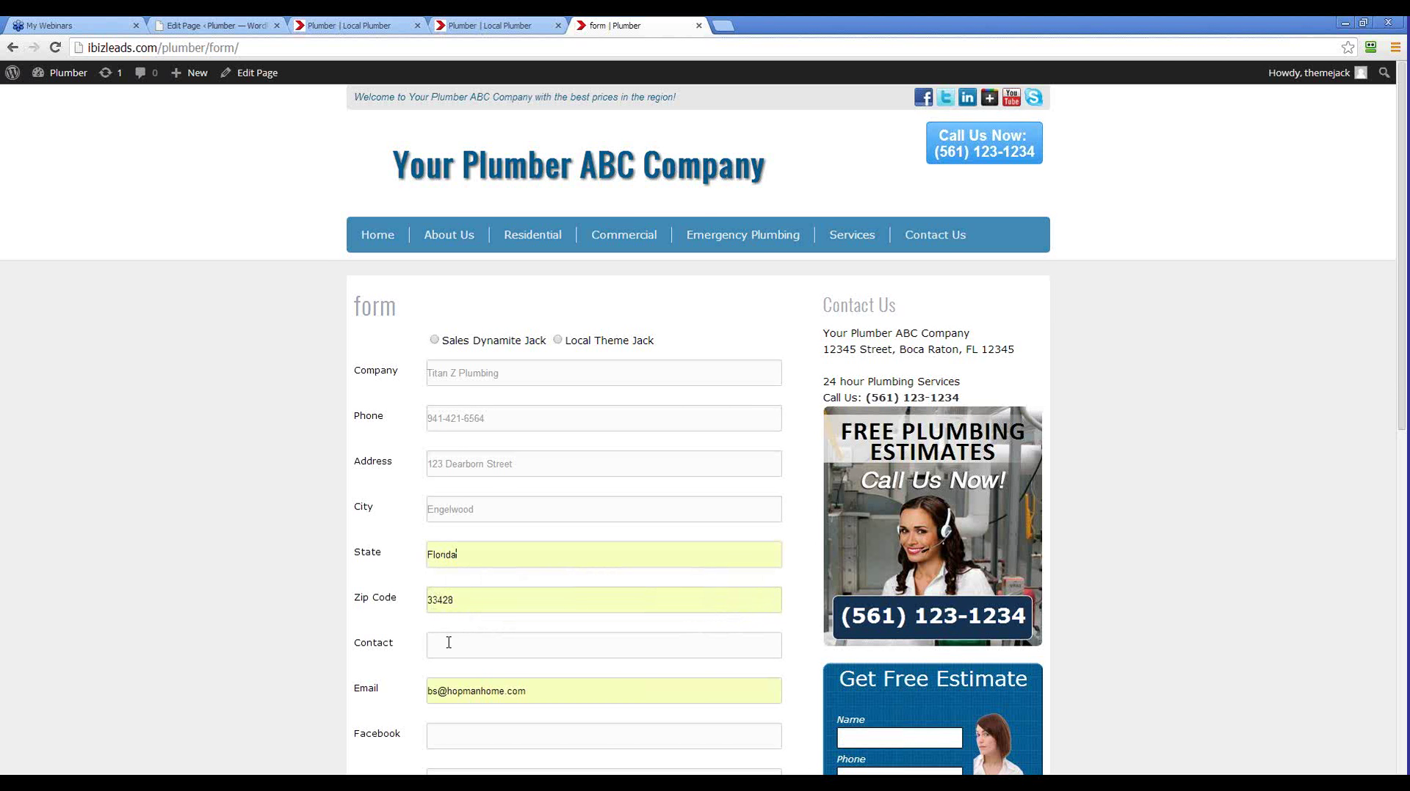
Replace the autofilled e-mail with the company's business e-mail address
scroll(449, 642, down, 1)
drag(534, 618, 388, 624)
key(BackSpace)
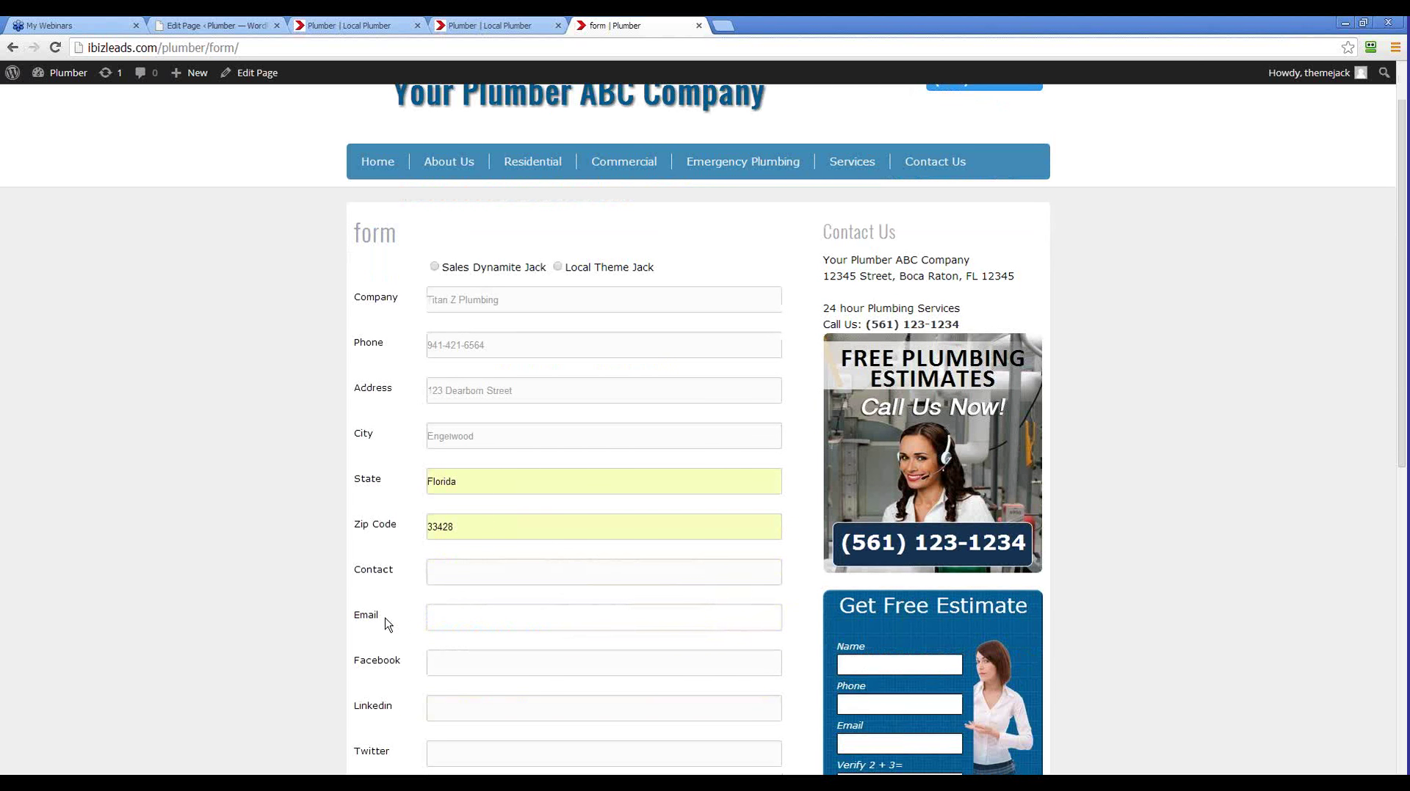
scroll(441, 637, down, 4)
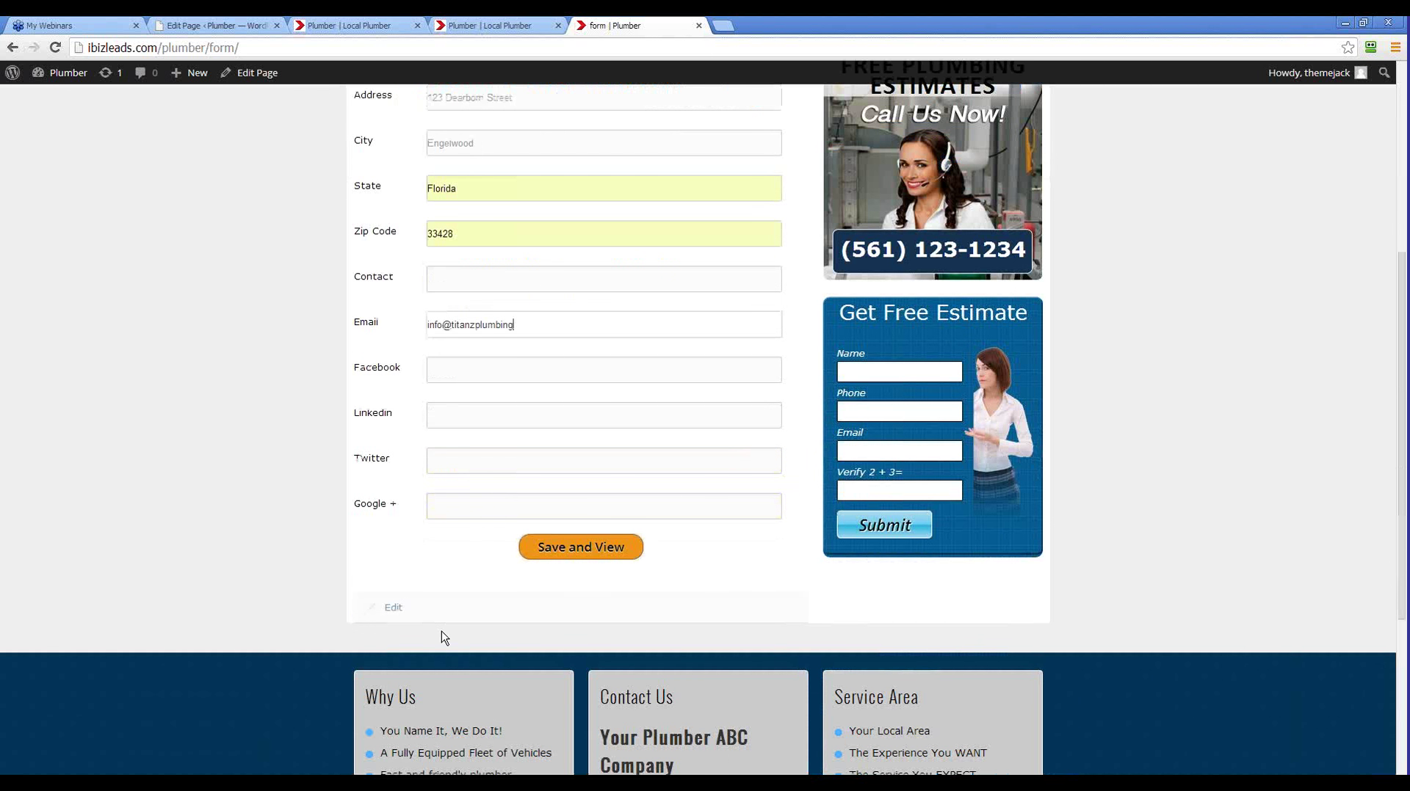
scroll(443, 637, up, 4)
scroll(612, 534, up, 1)
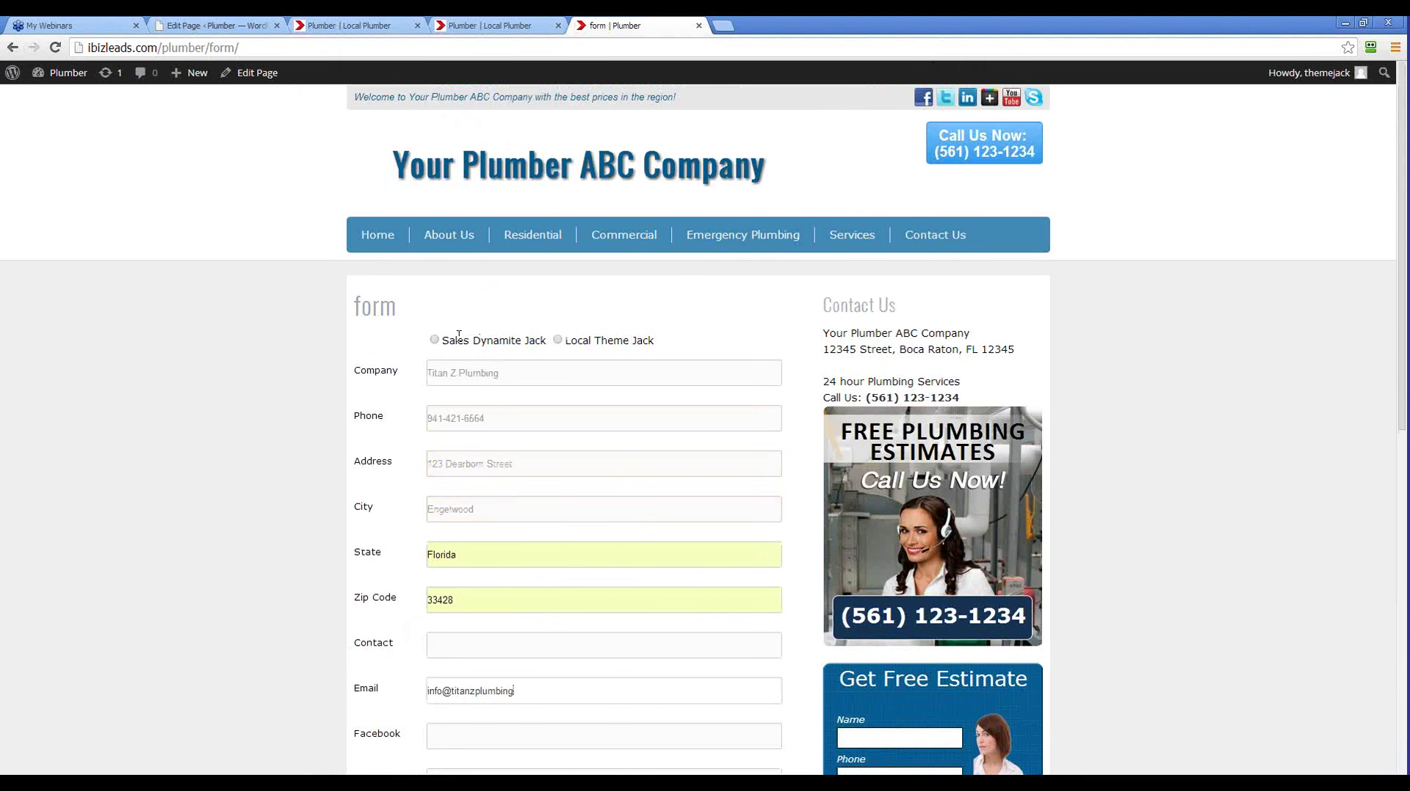
Select the Sales Dynamite Jack radio option and submit the form with Save and View
drag(473, 340, 516, 340)
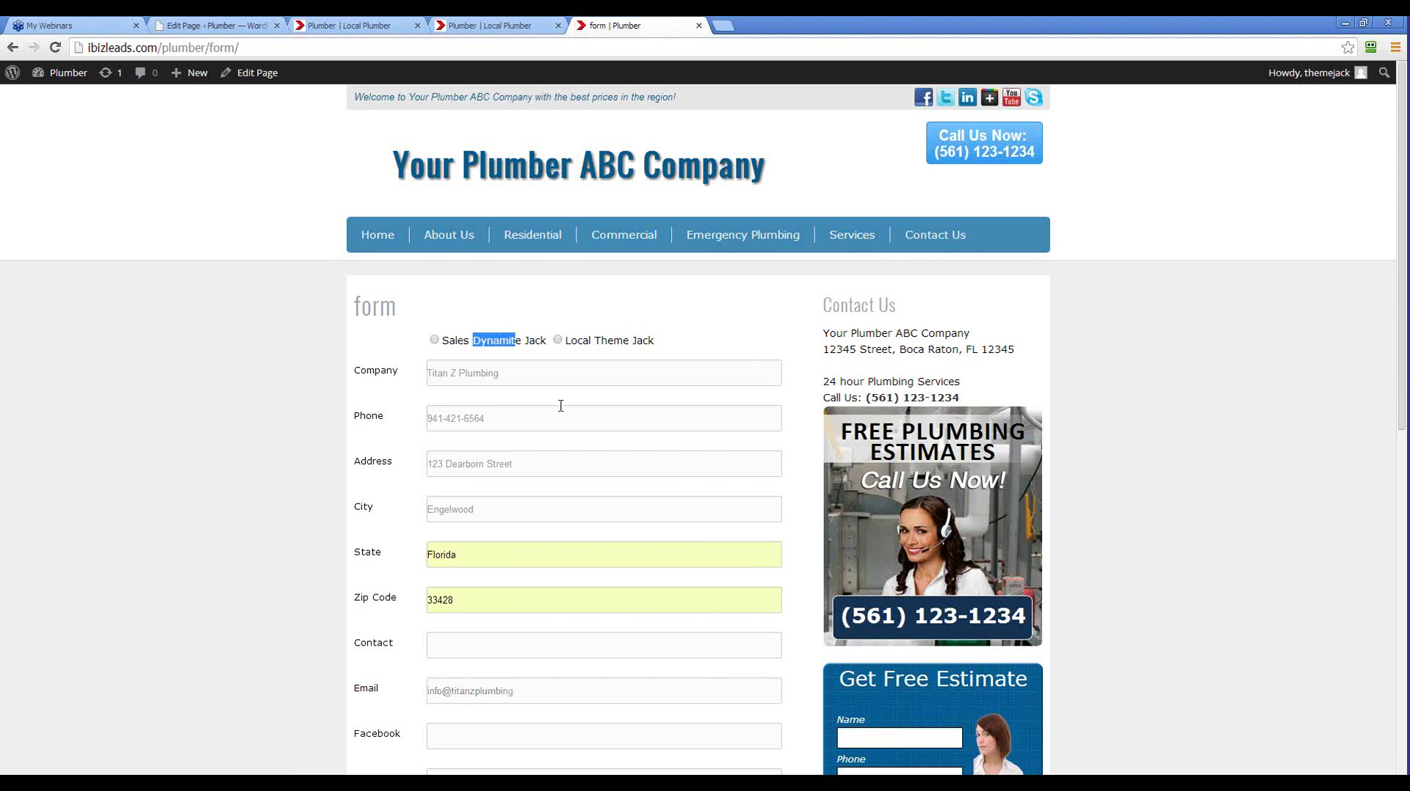
scroll(588, 440, down, 8)
scroll(604, 430, up, 2)
scroll(592, 485, up, 2)
scroll(592, 491, down, 2)
scroll(592, 490, up, 6)
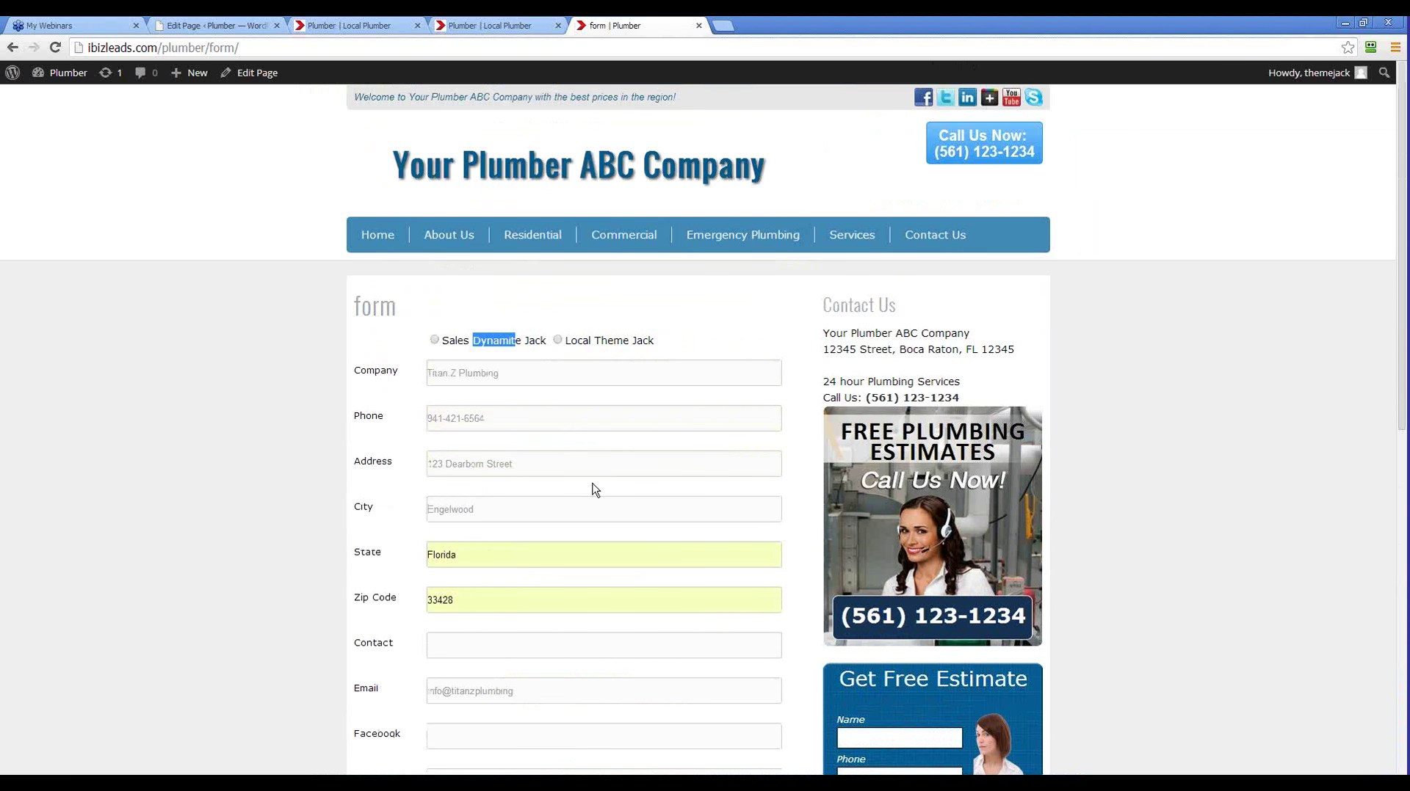
click(499, 338)
drag(527, 339, 453, 353)
drag(636, 340, 571, 340)
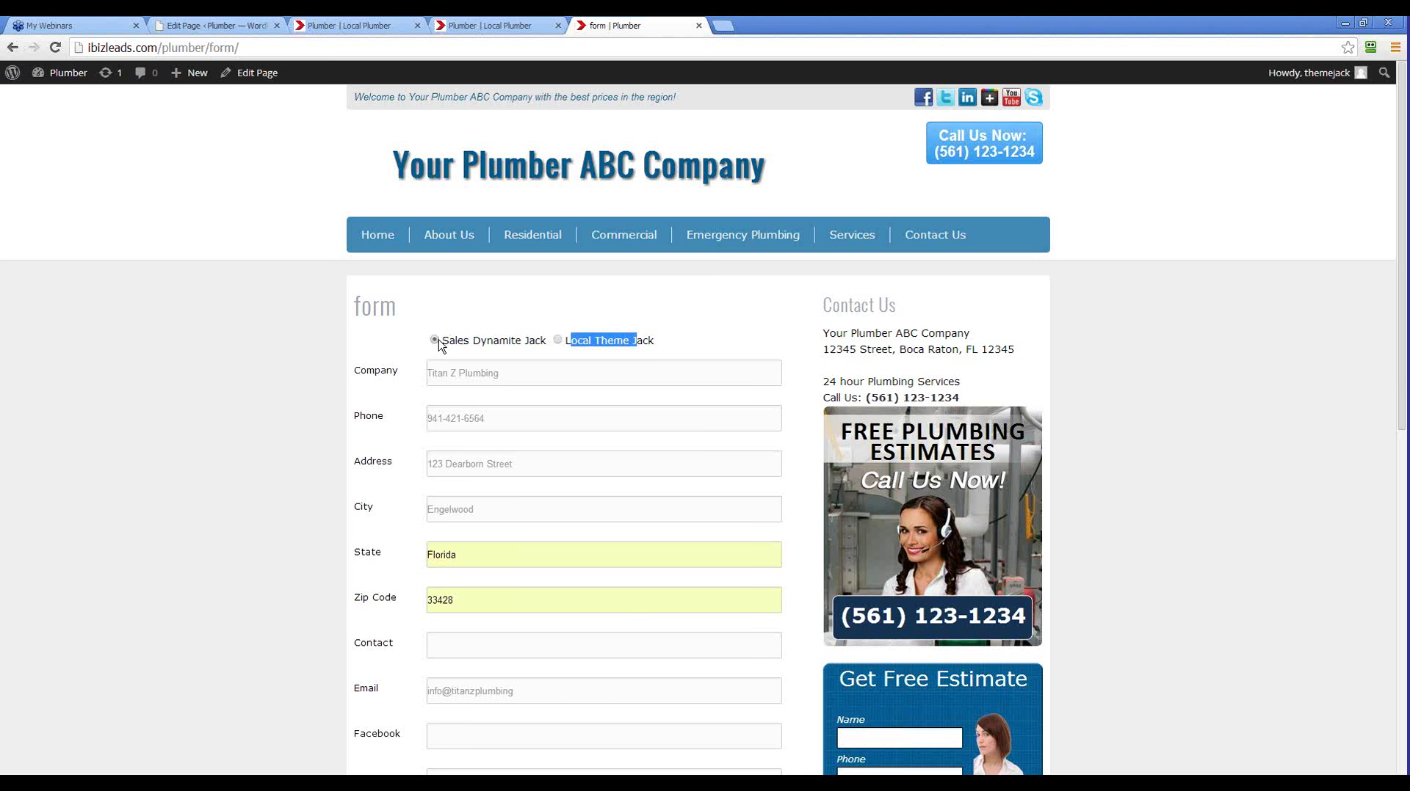
scroll(477, 348, down, 3)
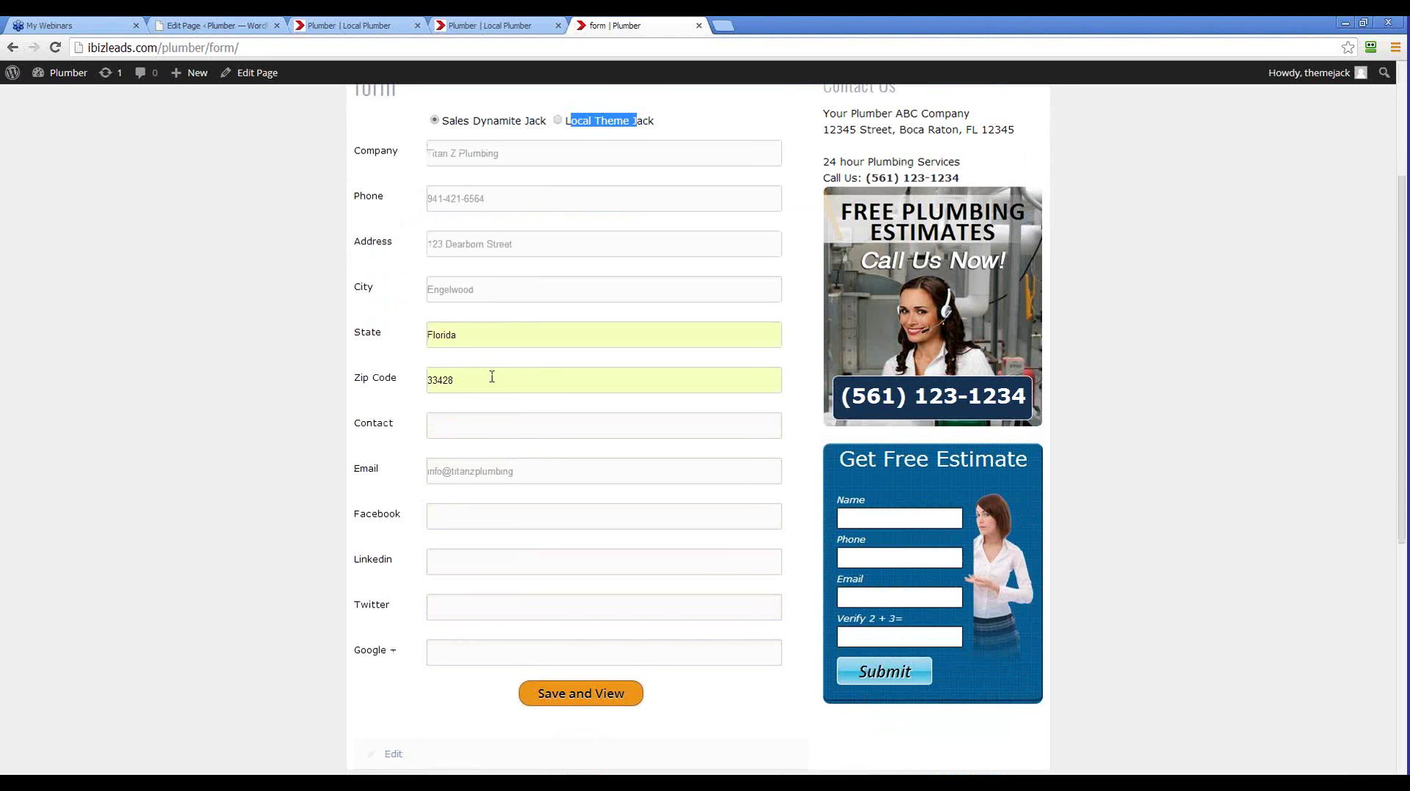
scroll(492, 377, down, 3)
click(596, 474)
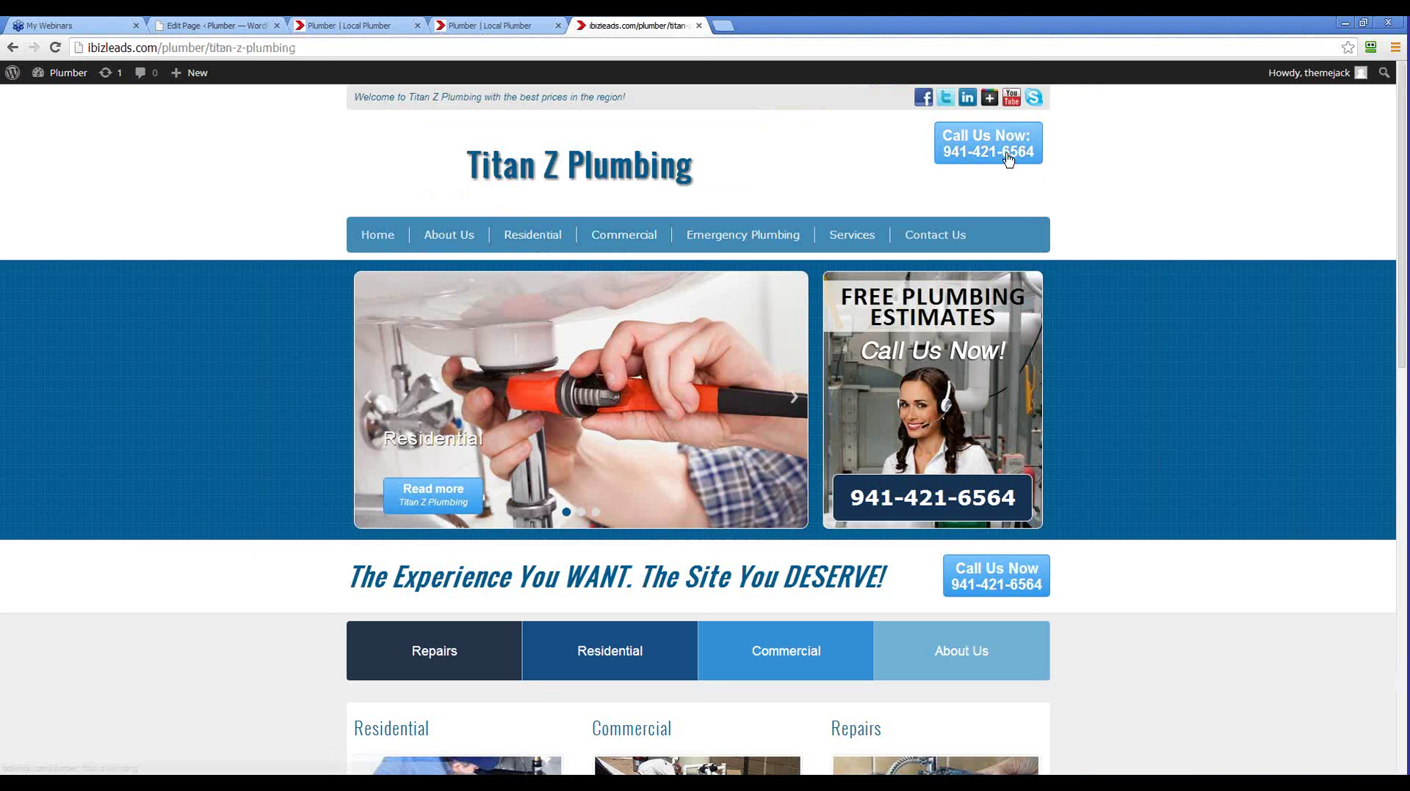
scroll(1038, 295, down, 11)
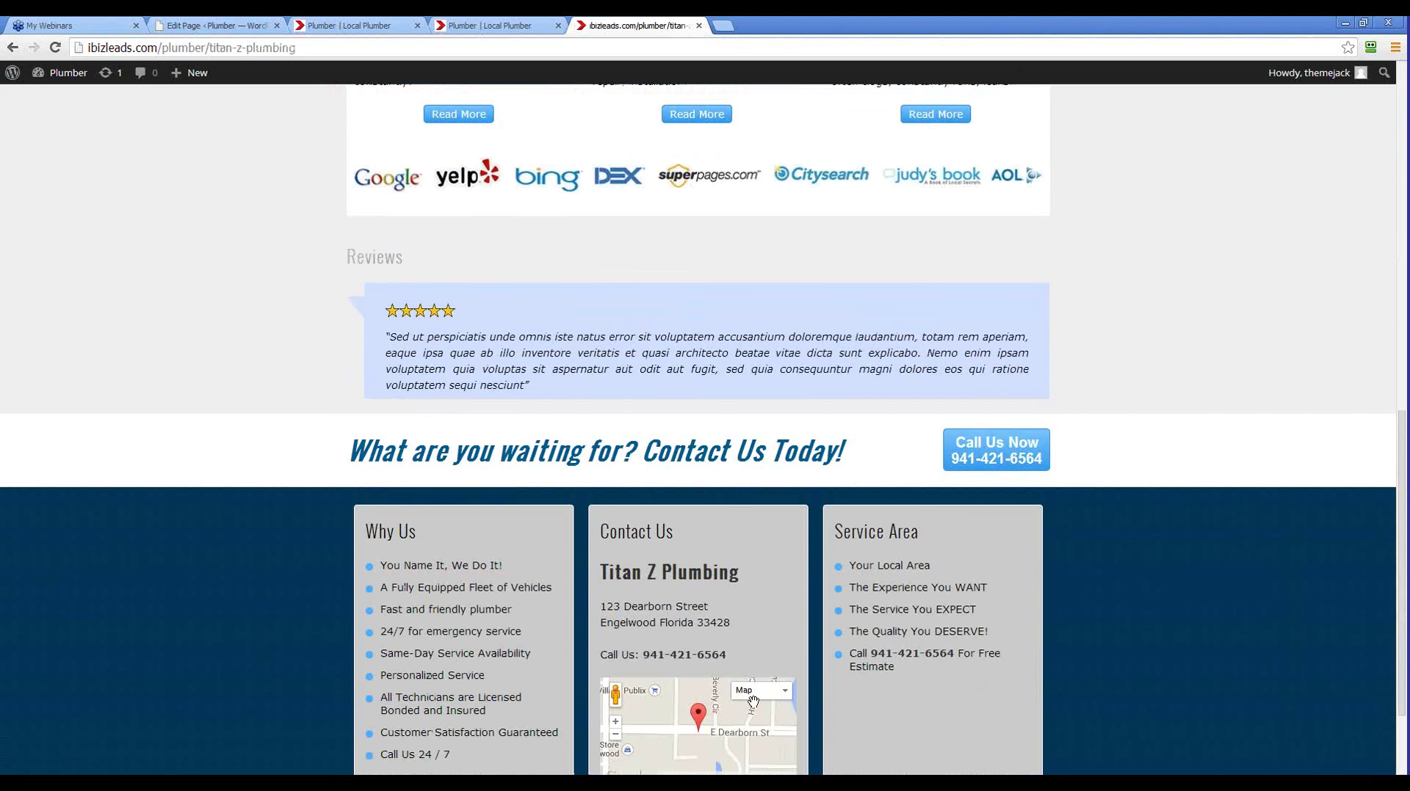
scroll(712, 696, up, 2)
scroll(1136, 728, down, 3)
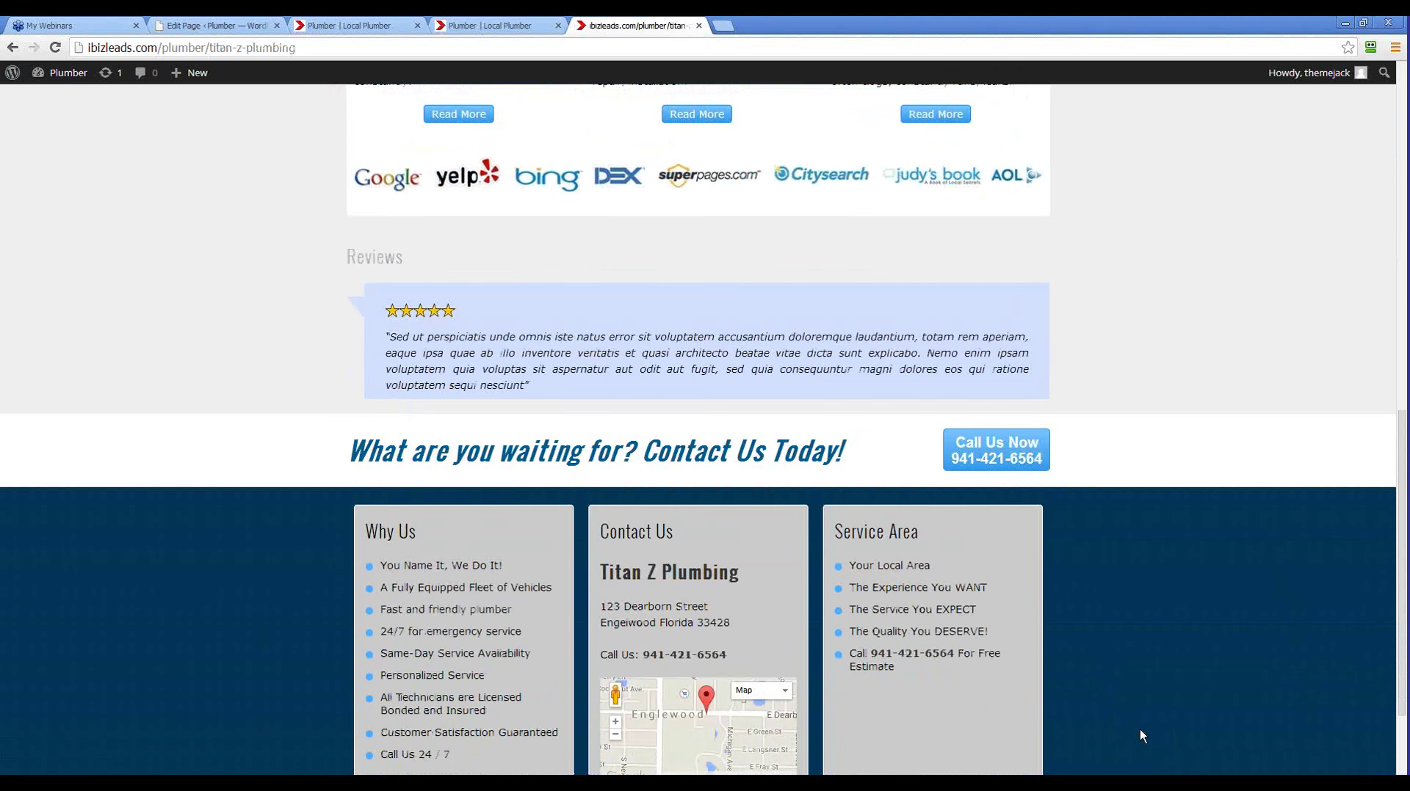
scroll(1042, 584, up, 8)
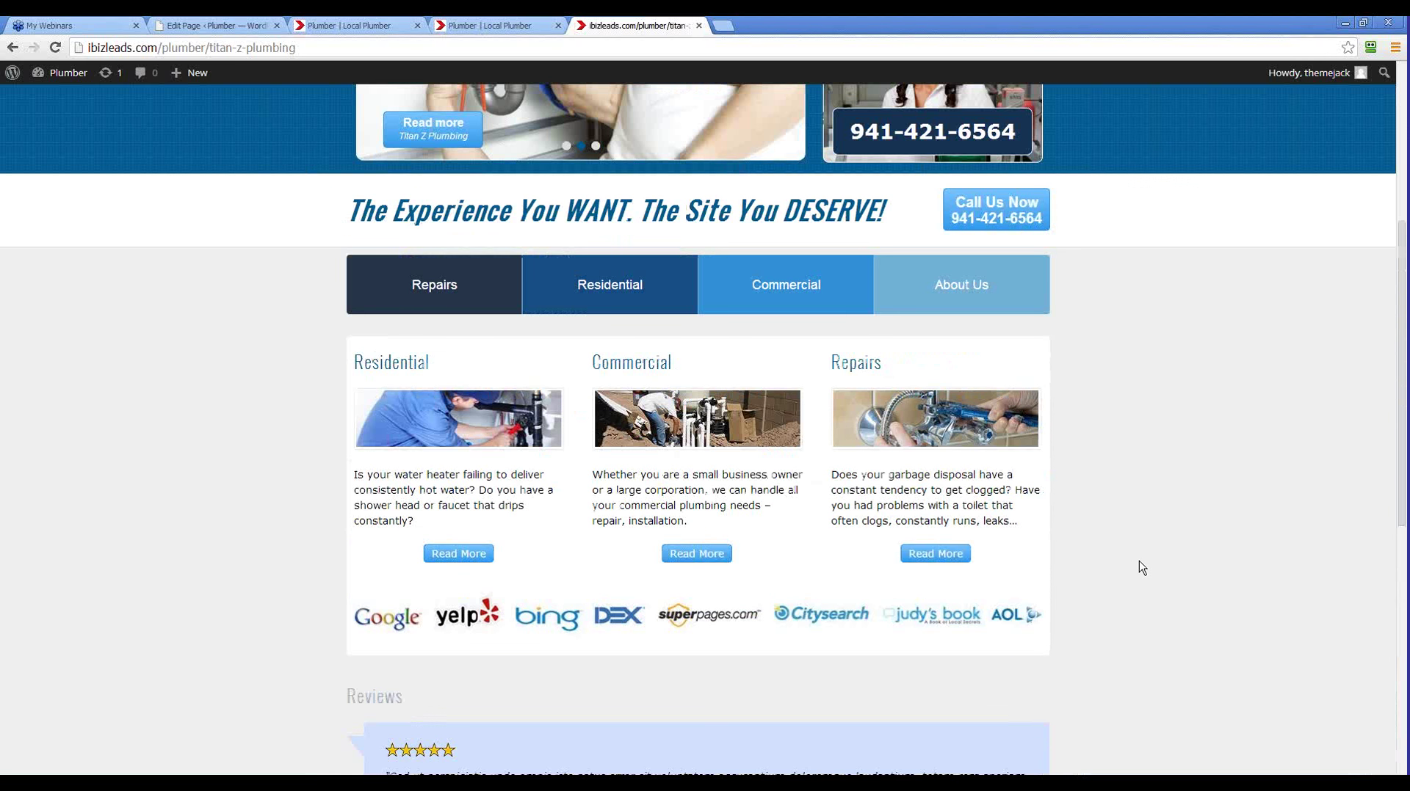
scroll(1141, 567, up, 2)
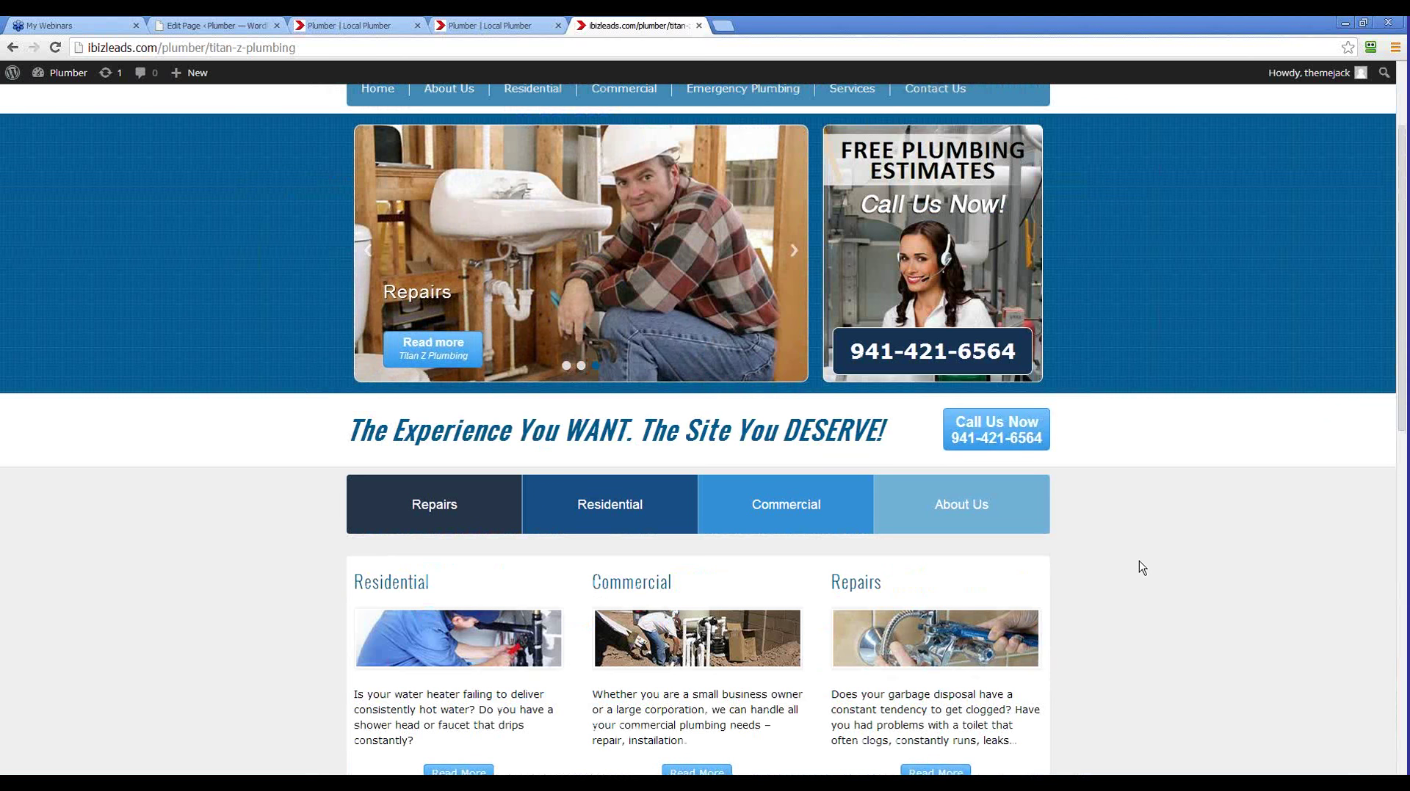
scroll(1141, 568, up, 2)
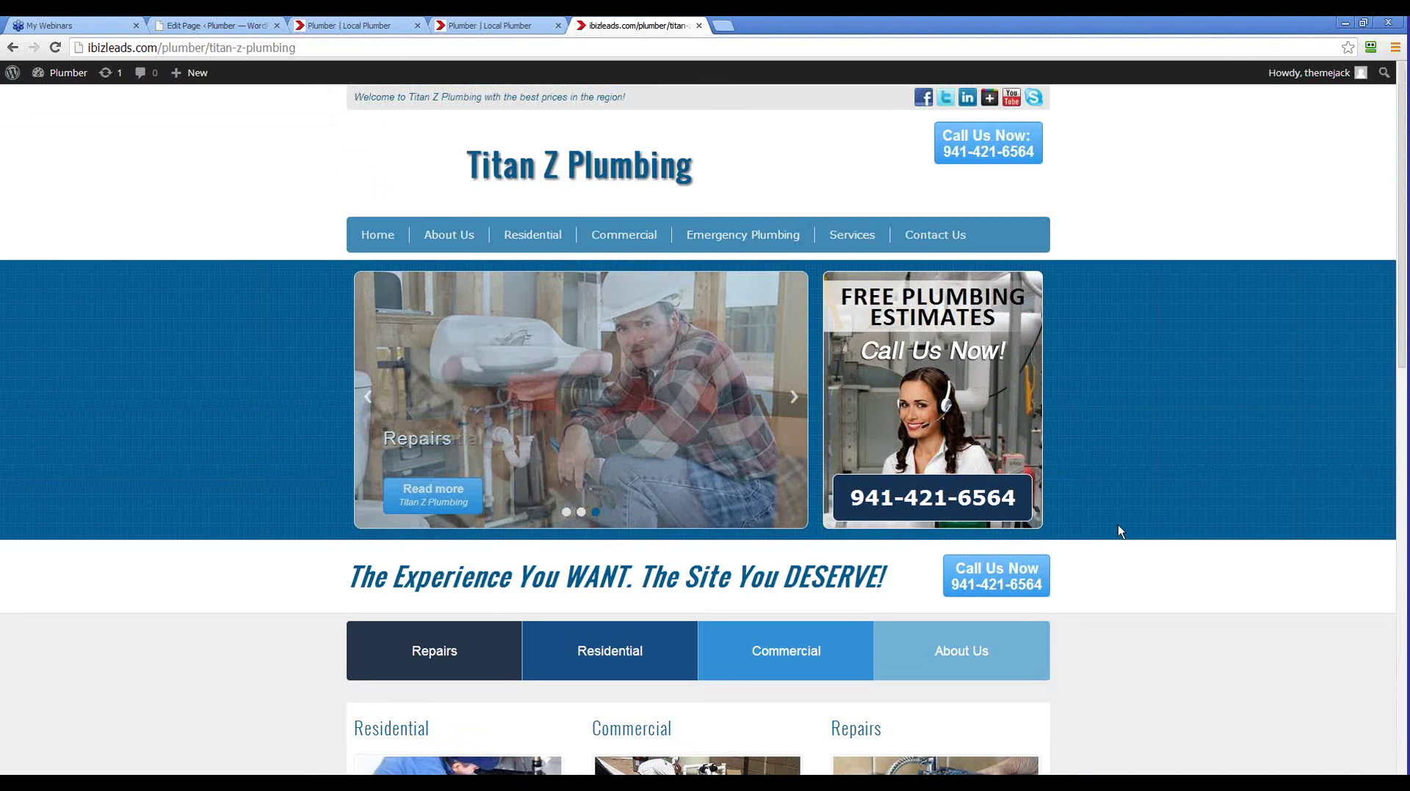
drag(739, 174, 473, 188)
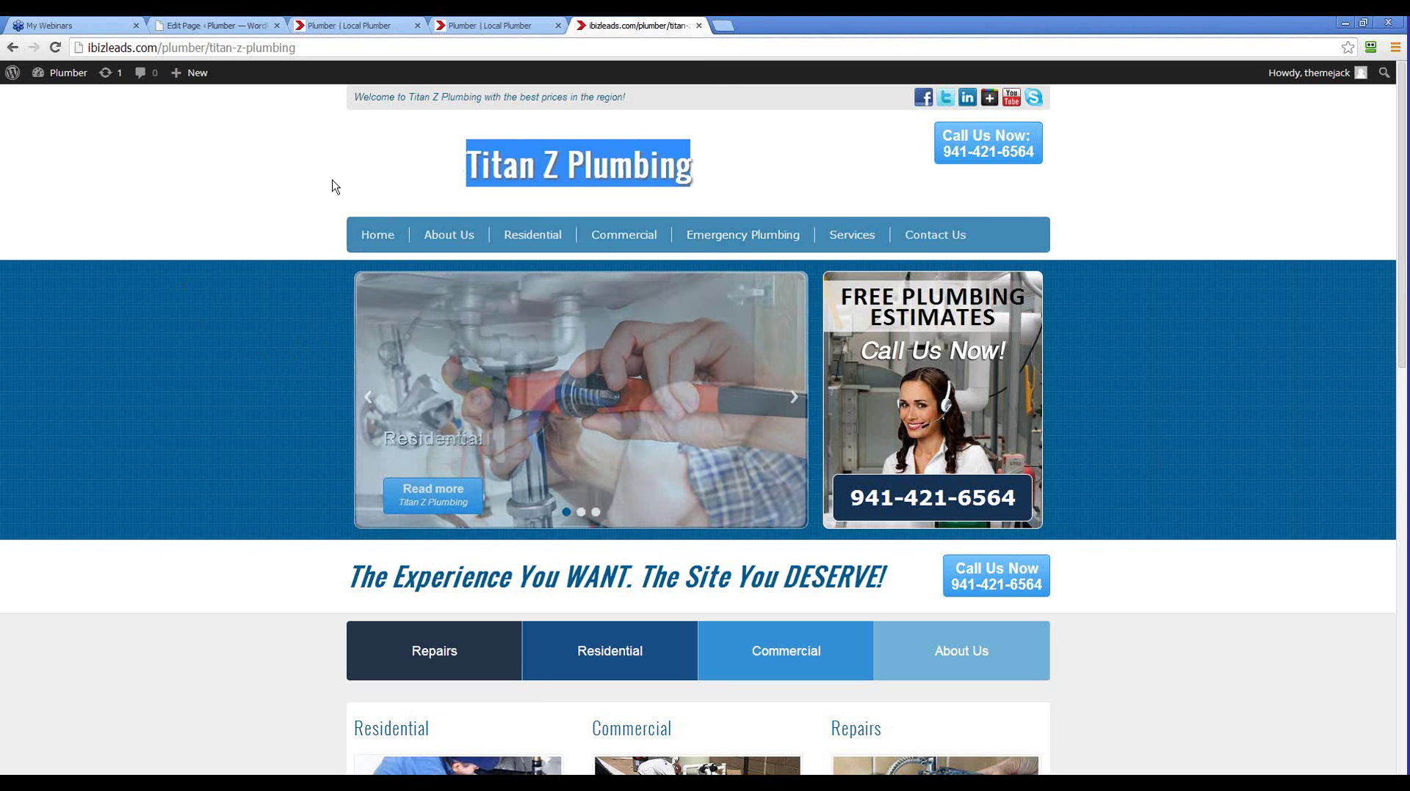
click(578, 186)
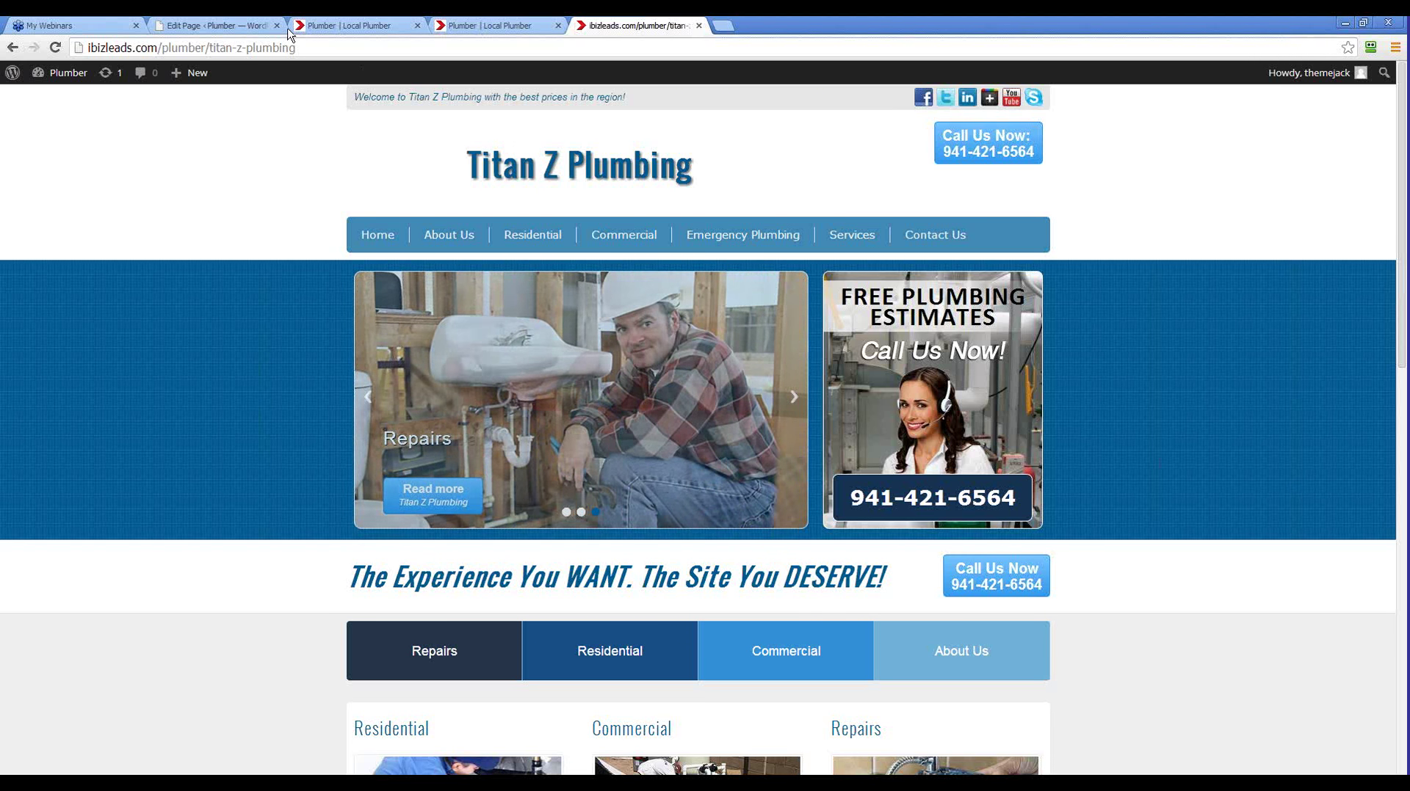
Replace the 'titan-z-plumbing' slug with 'form' in the address bar and load it
drag(203, 46, 86, 47)
key(ctrl+c)
drag(297, 47, 216, 48)
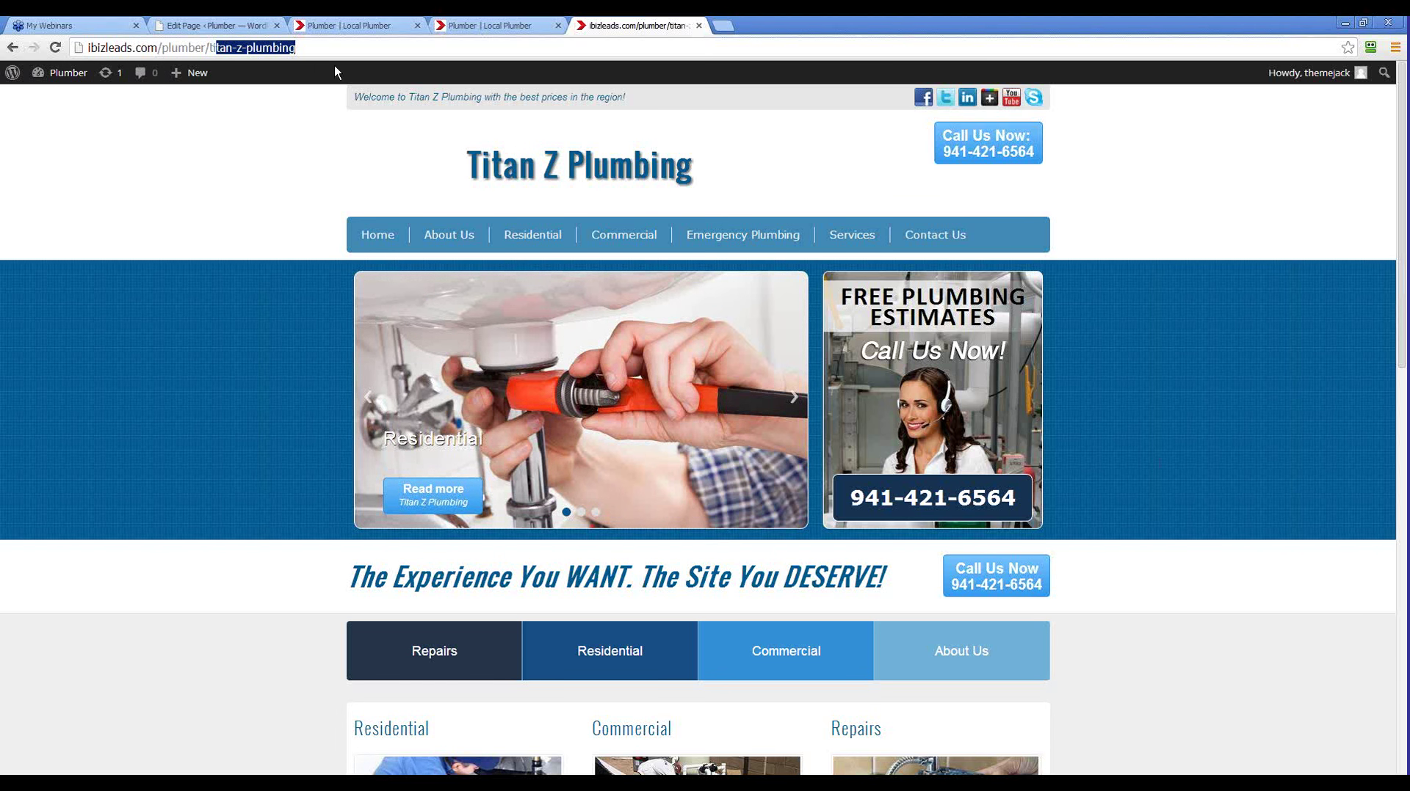
key(BackSpace)
key(BackSpace)
key(BackSpace)
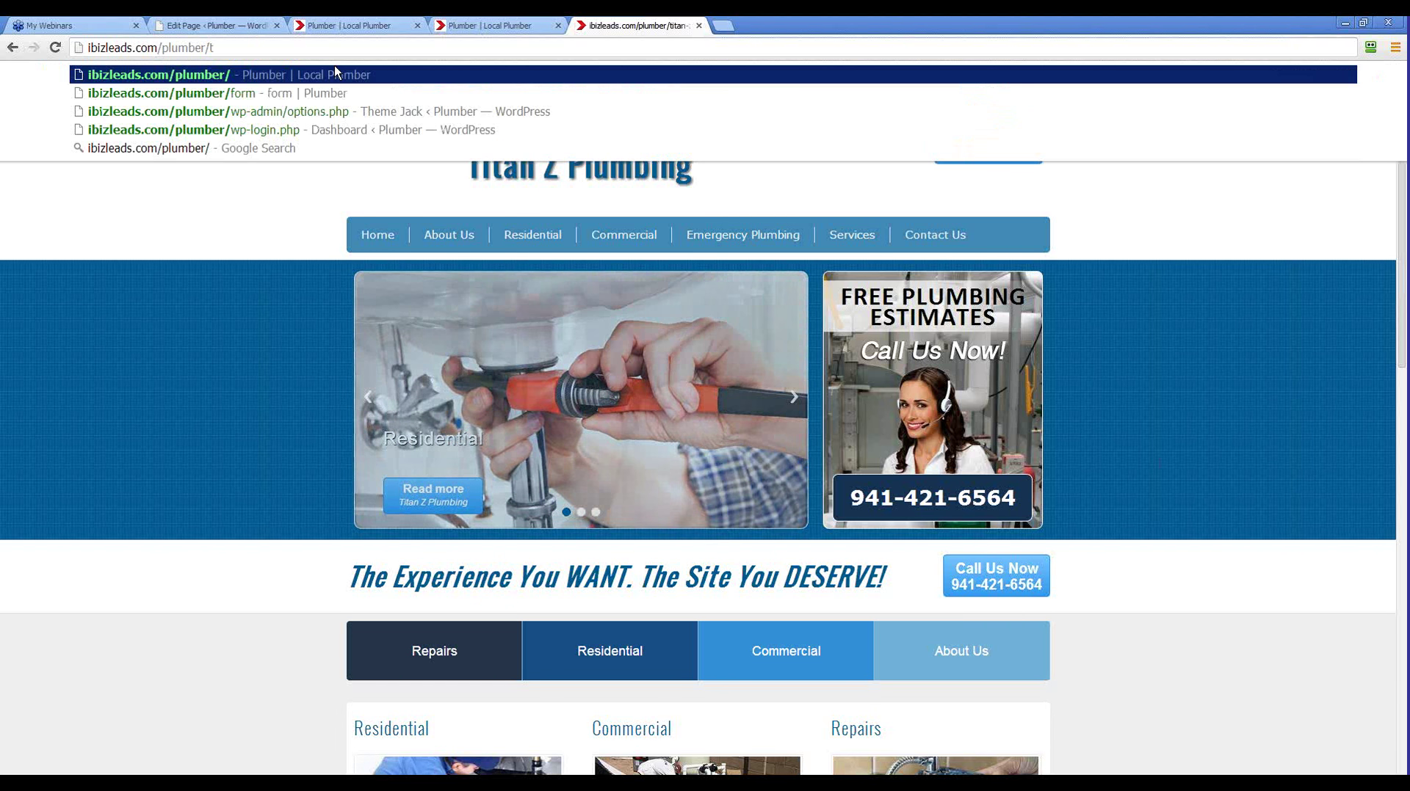
text(form)
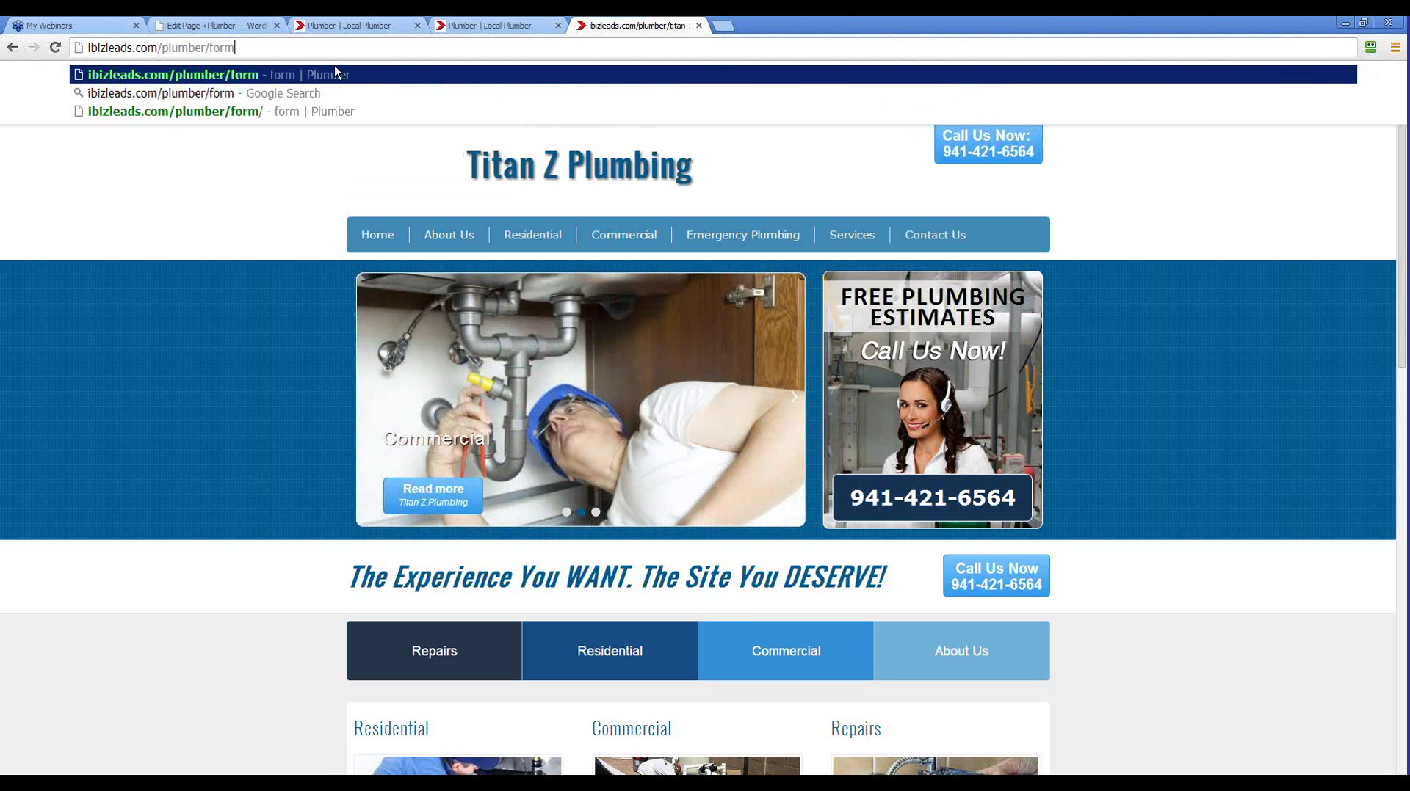
key(Return)
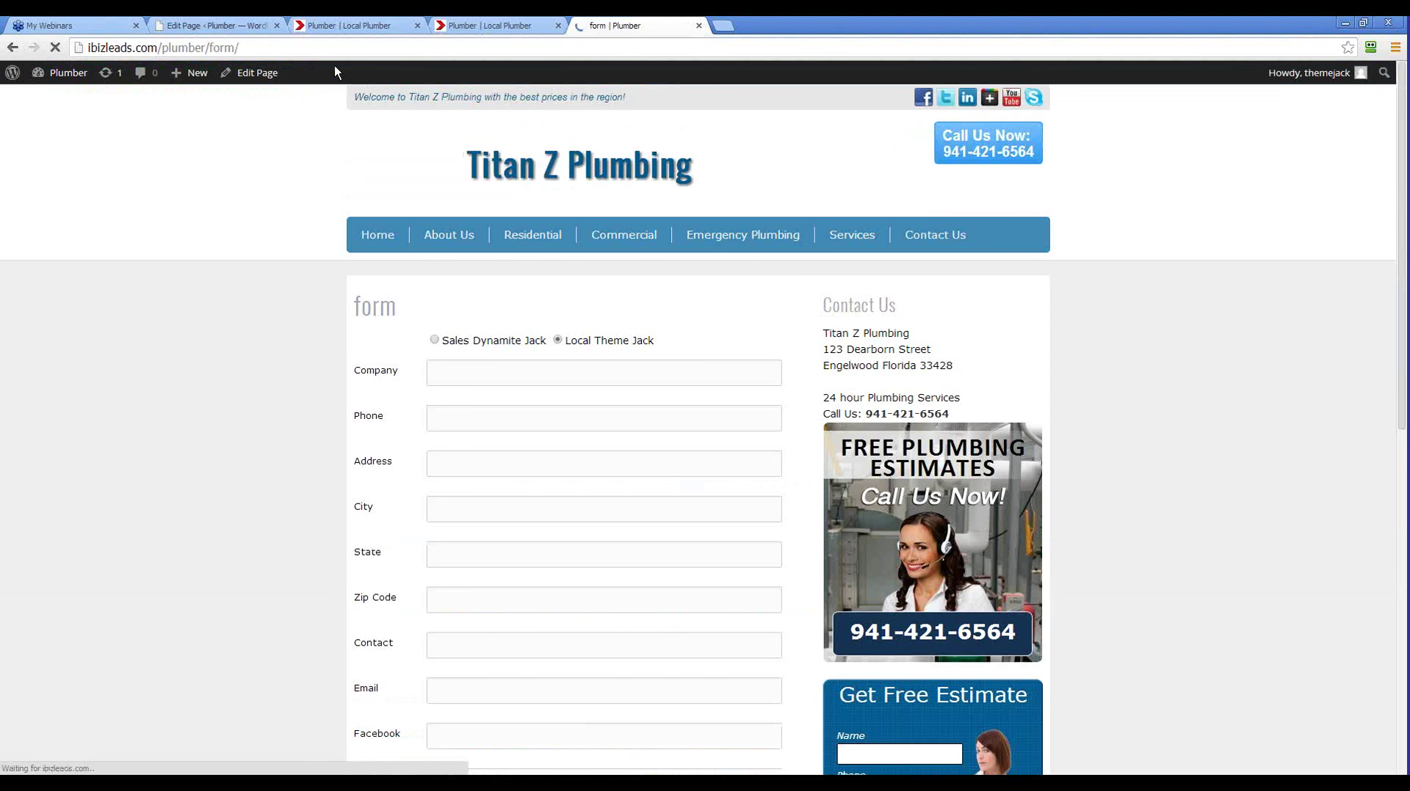
Scroll through the form page's empty company fields, highlighting the '/form' part of the address
scroll(431, 351, down, 4)
scroll(522, 443, up, 4)
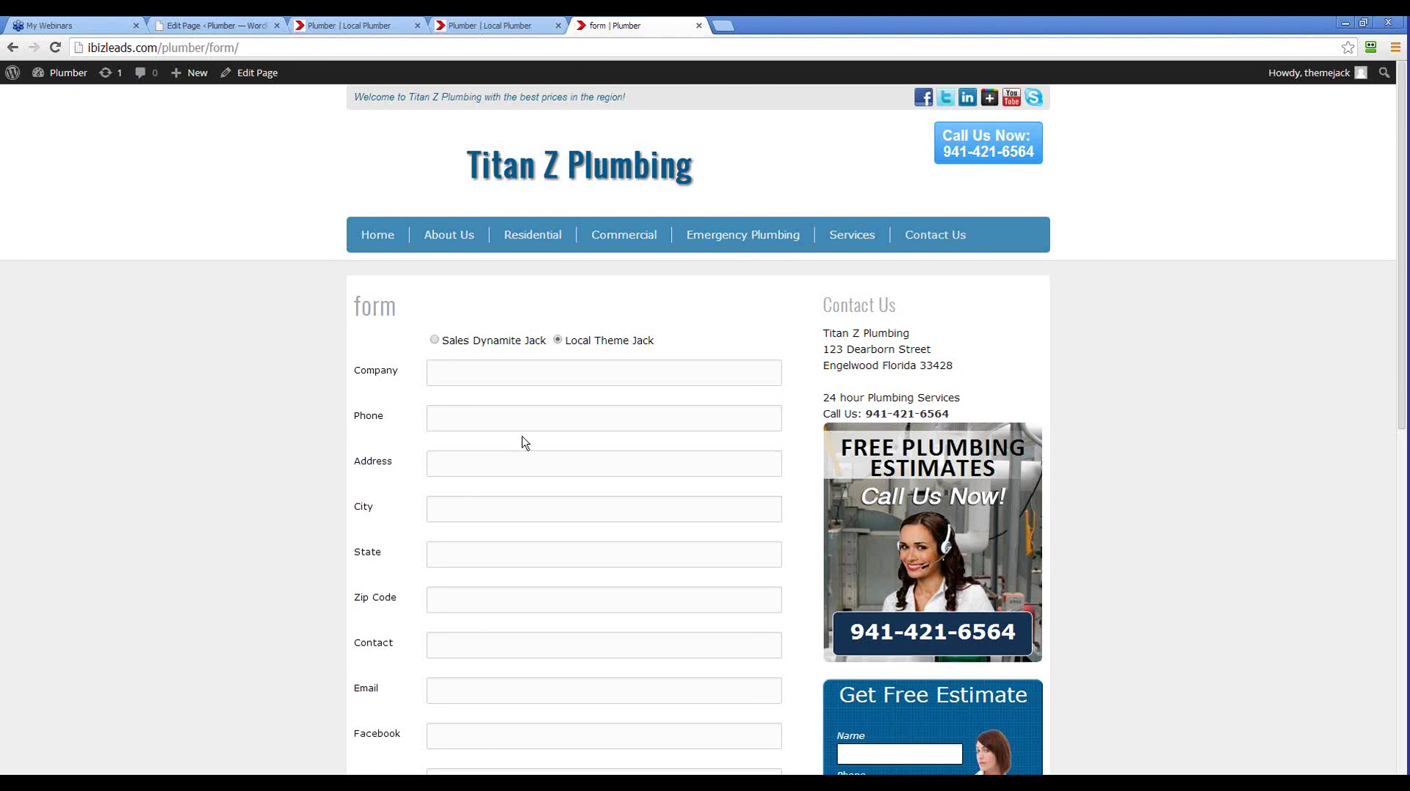
scroll(245, 475, down, 3)
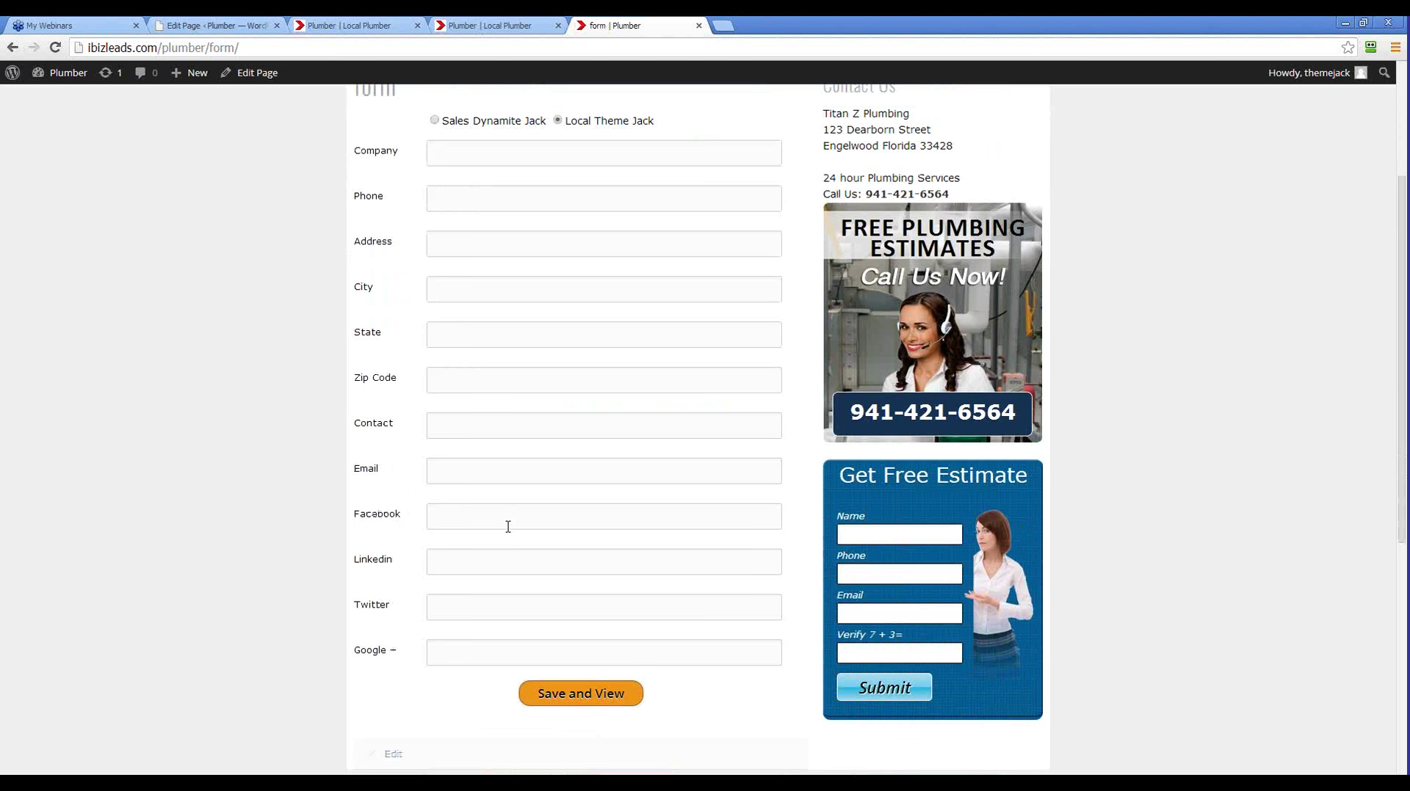
scroll(508, 528, up, 3)
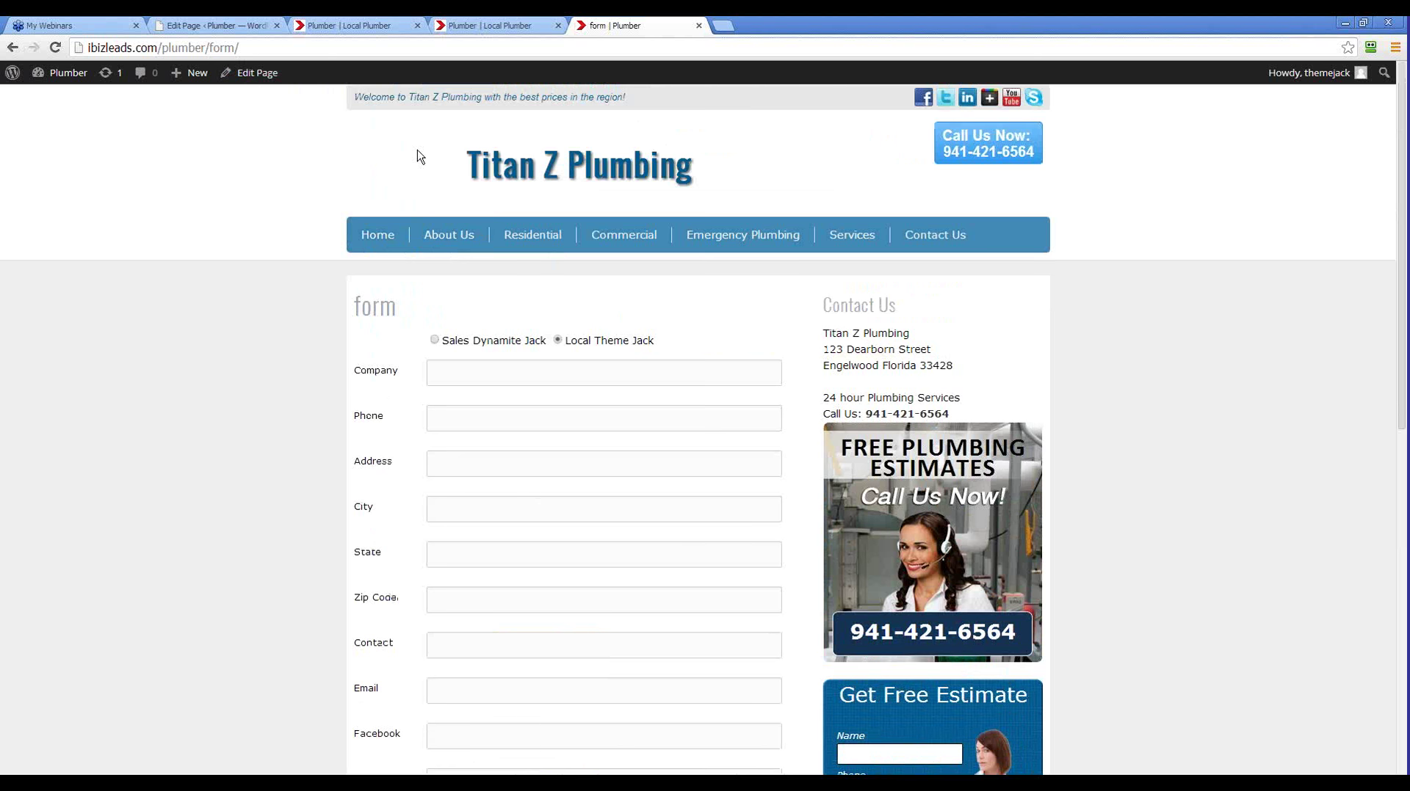
drag(209, 48, 247, 48)
click(232, 395)
scroll(258, 384, down, 6)
scroll(258, 384, up, 5)
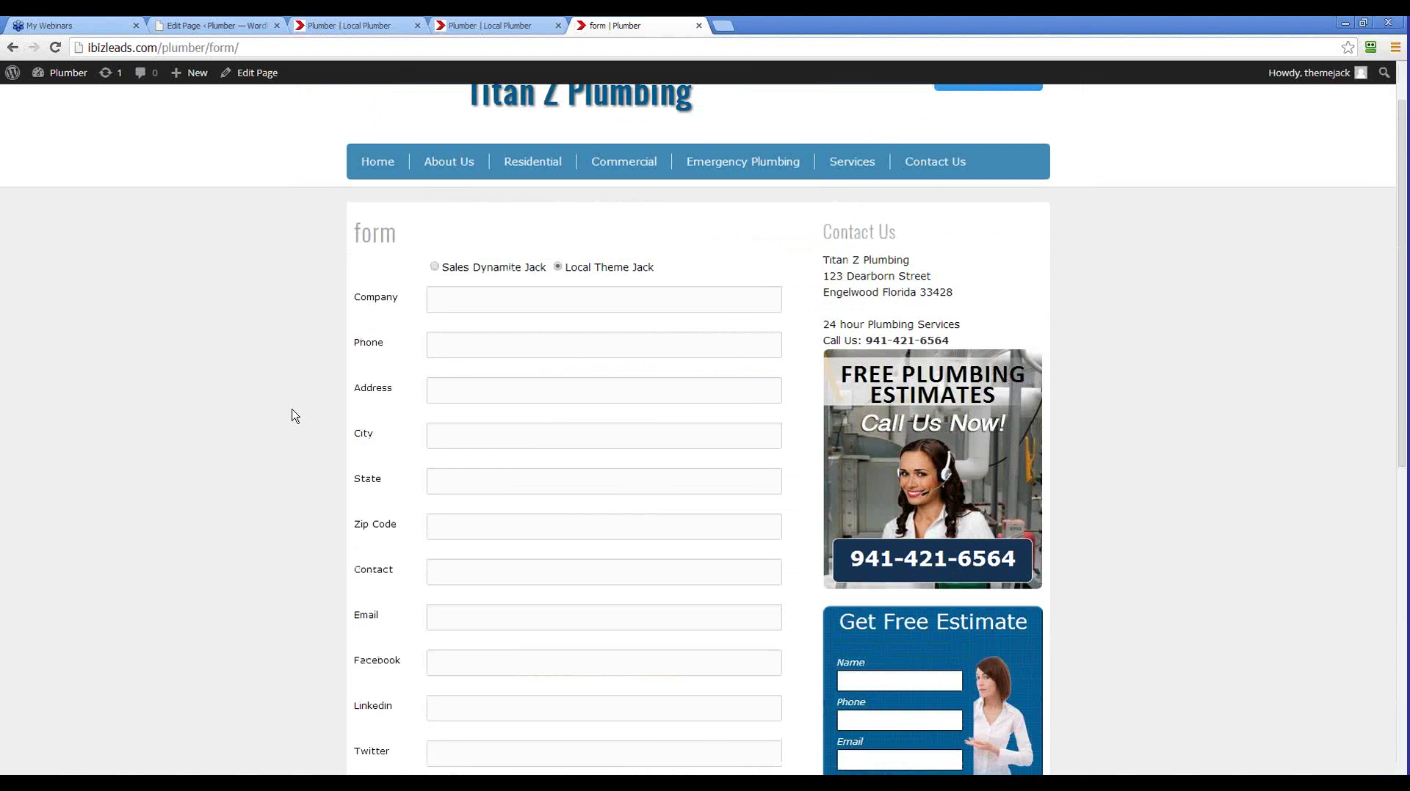
scroll(550, 389, down, 4)
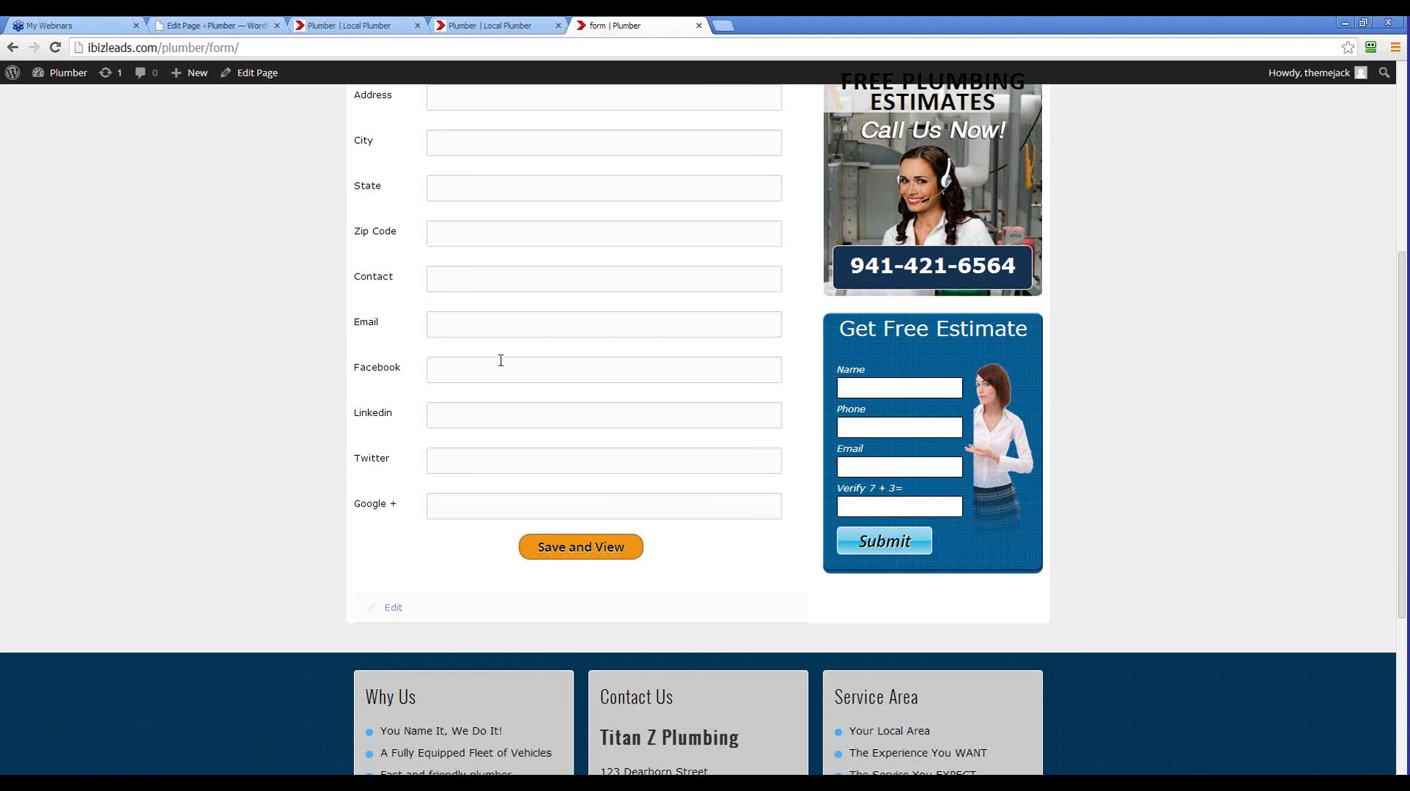
scroll(500, 360, up, 1)
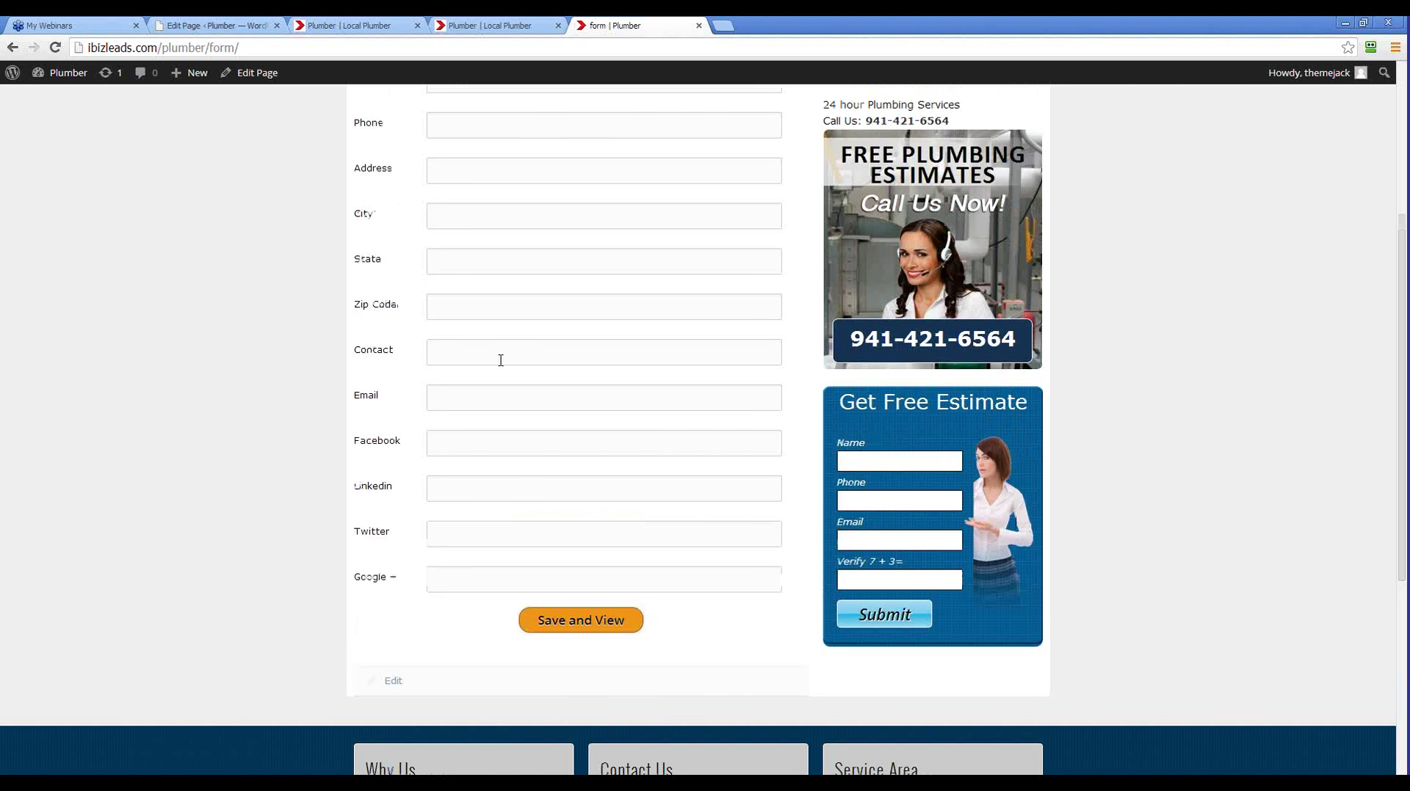
scroll(501, 361, down, 2)
scroll(497, 358, up, 6)
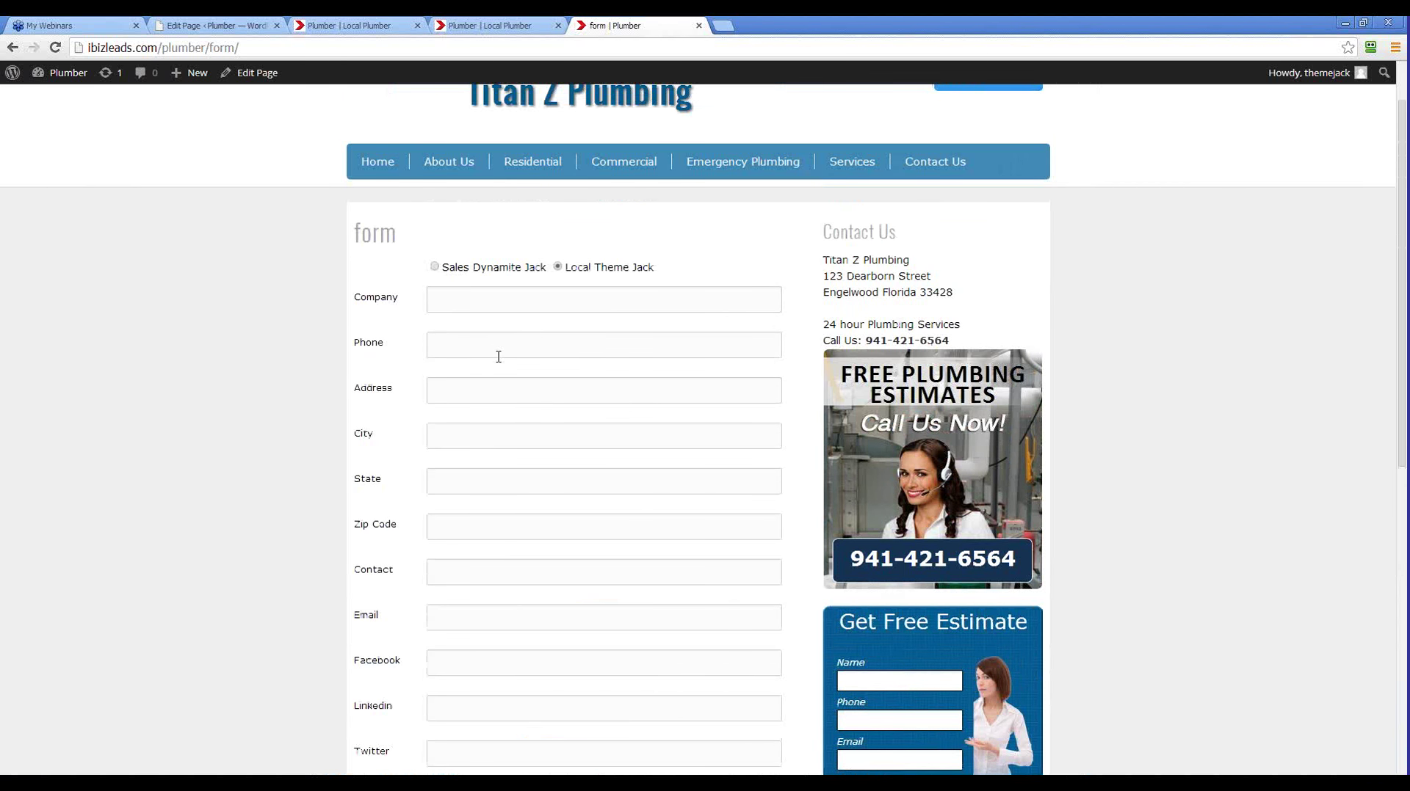
scroll(504, 294, down, 5)
scroll(499, 272, up, 4)
scroll(551, 228, down, 2)
scroll(587, 282, down, 1)
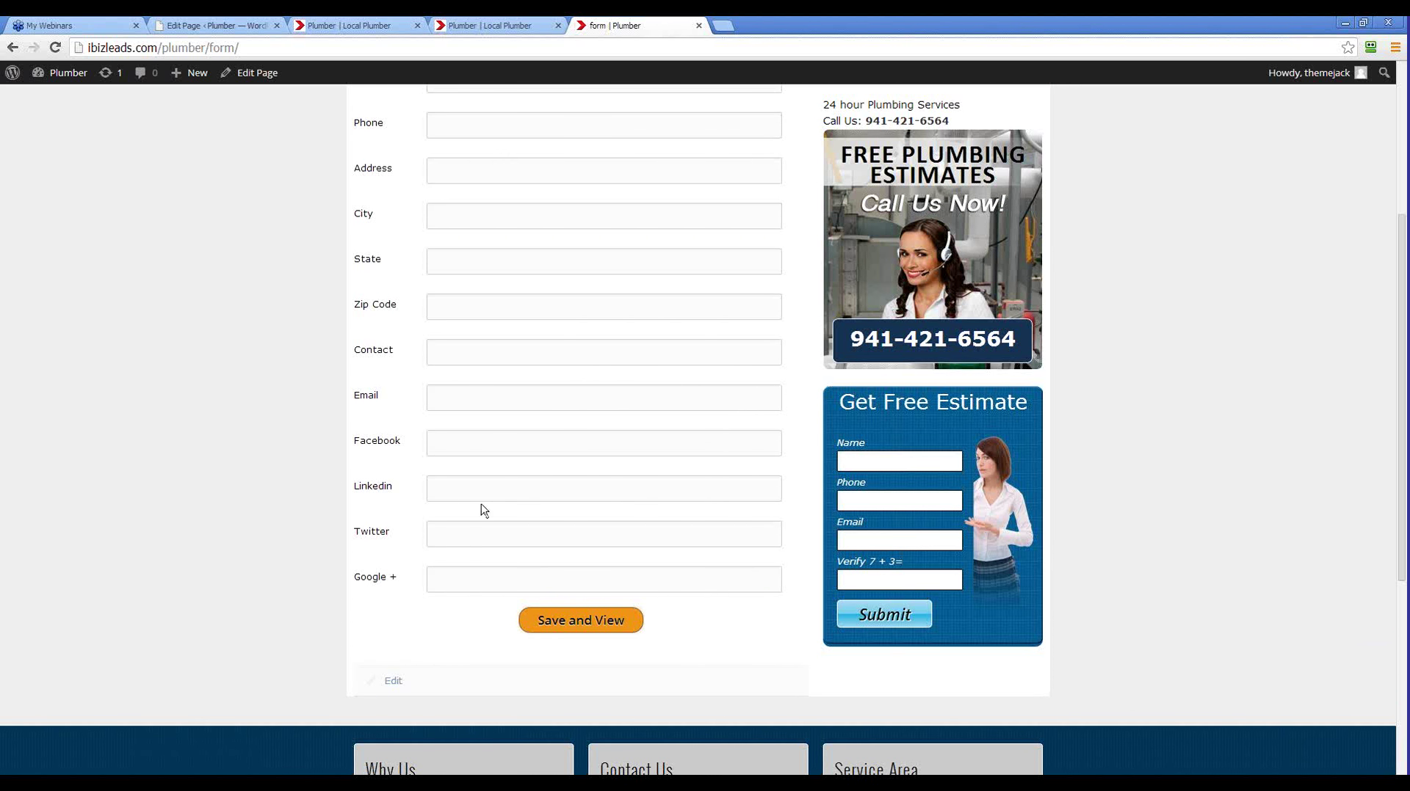
scroll(495, 453, up, 4)
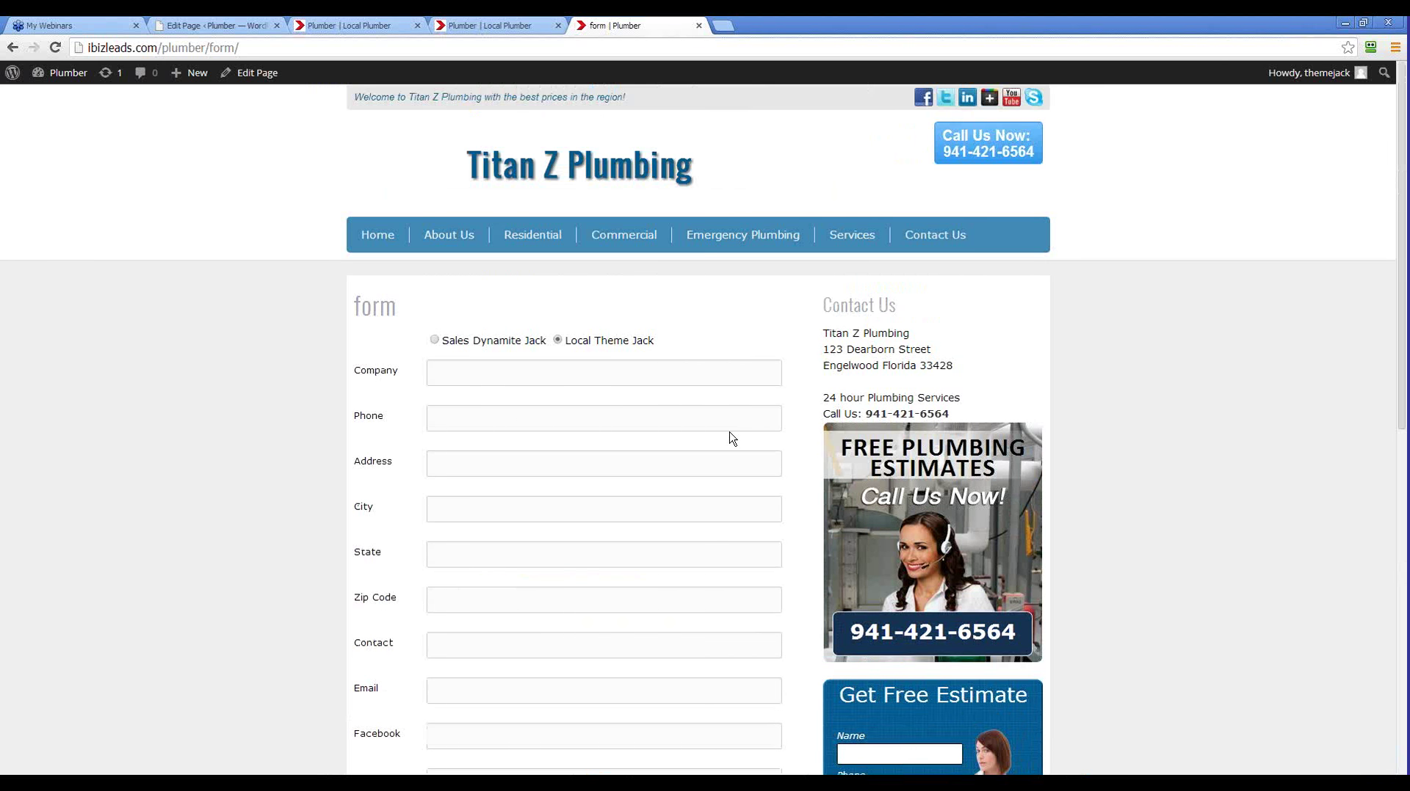
scroll(730, 437, down, 3)
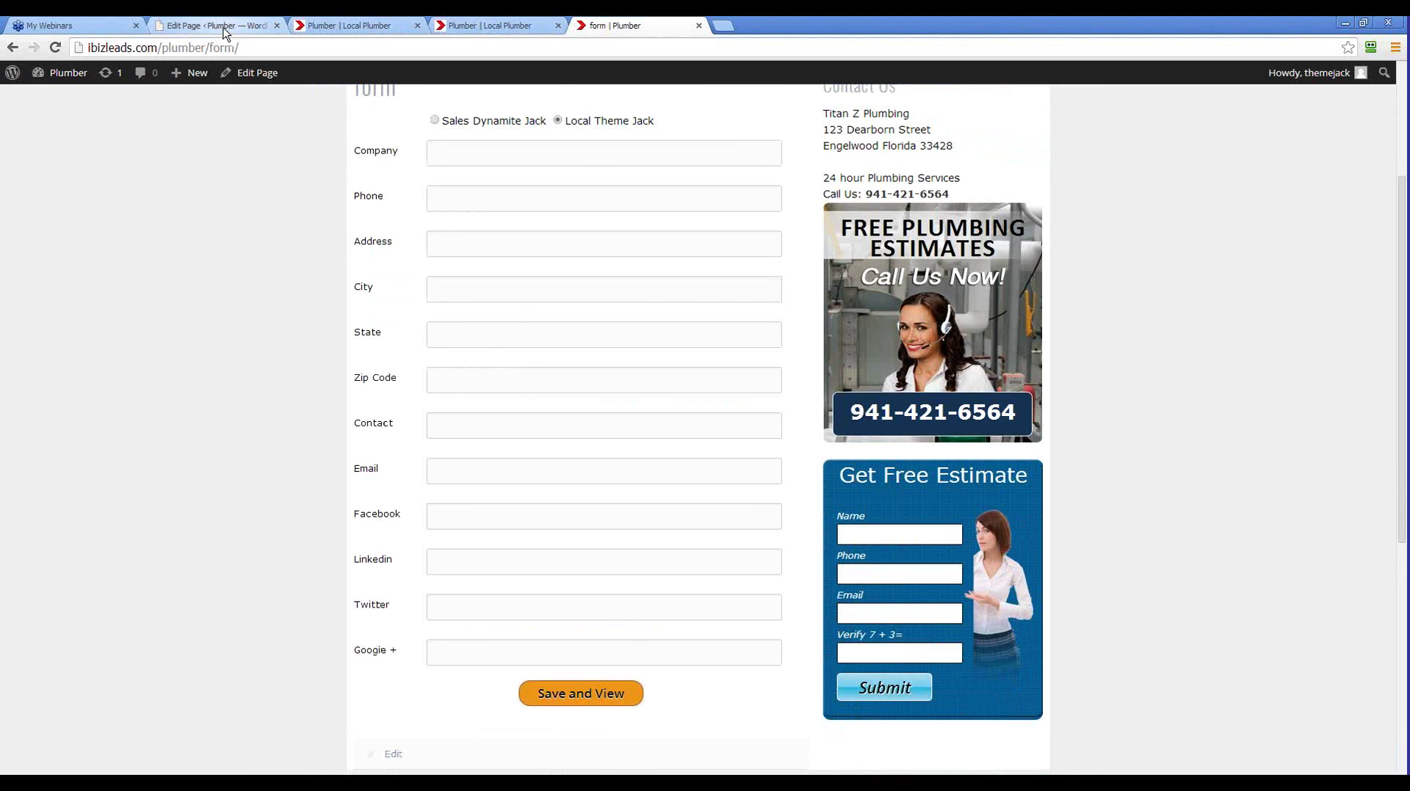
Add a new page titled 'setup' and leave it empty as a saved draft
click(217, 25)
double_click(140, 183)
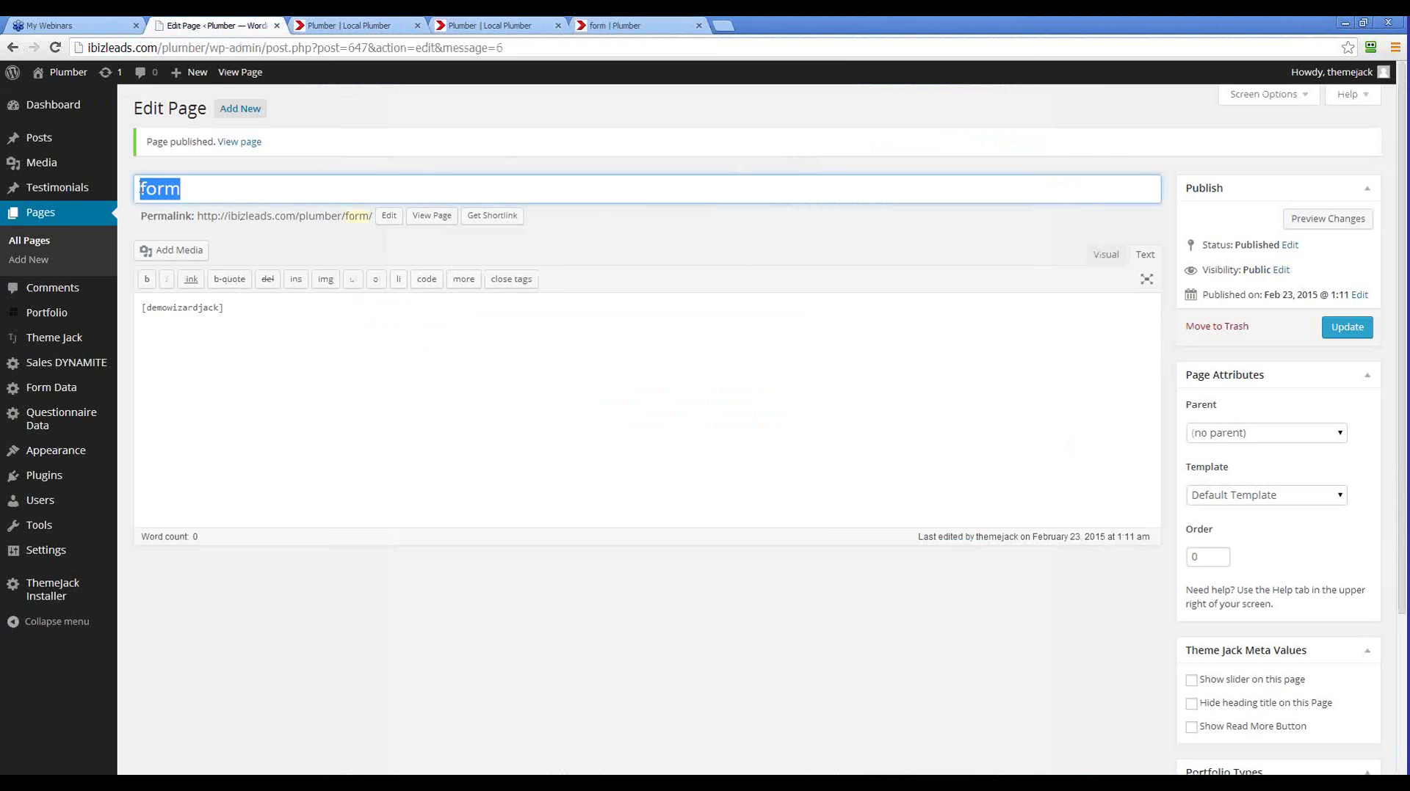
click(33, 261)
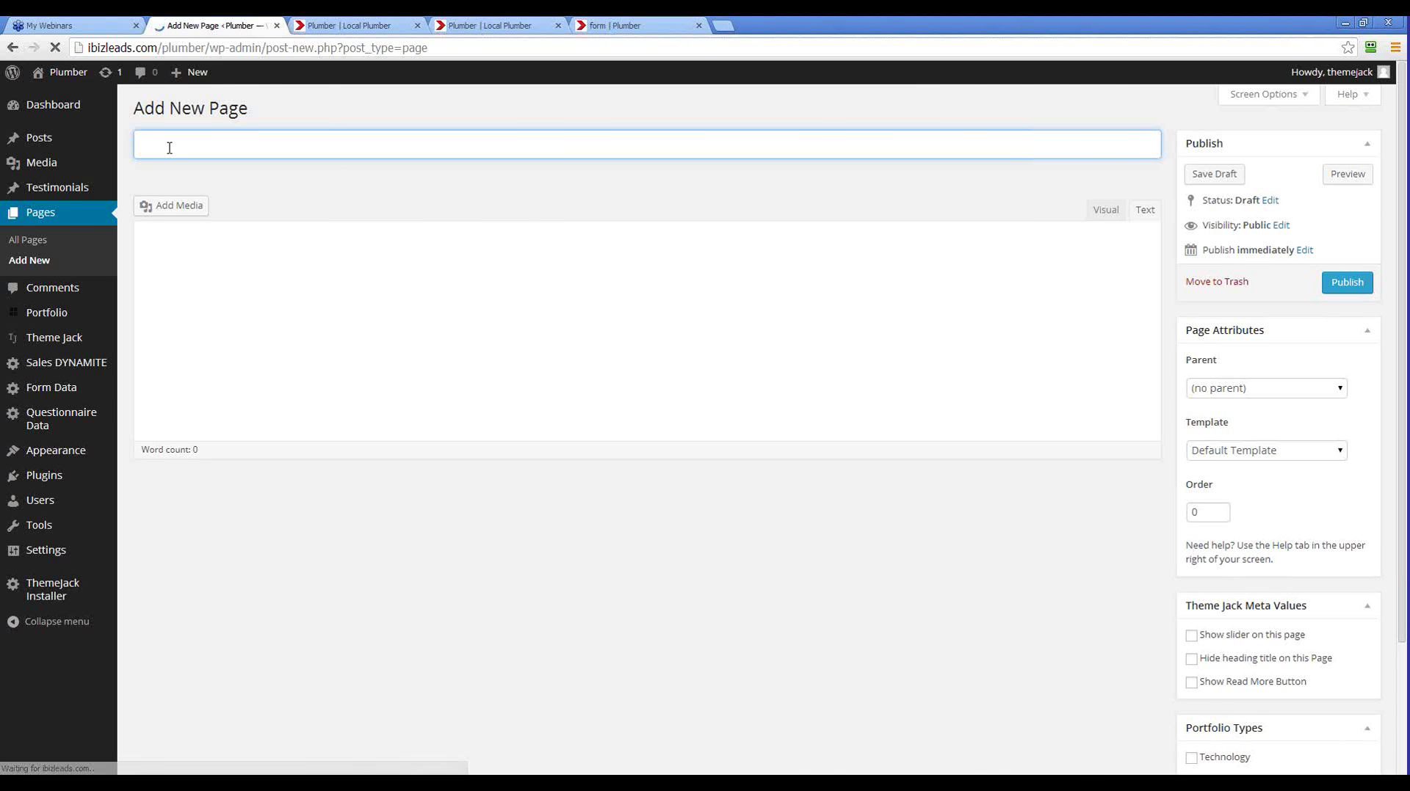
text(setip)
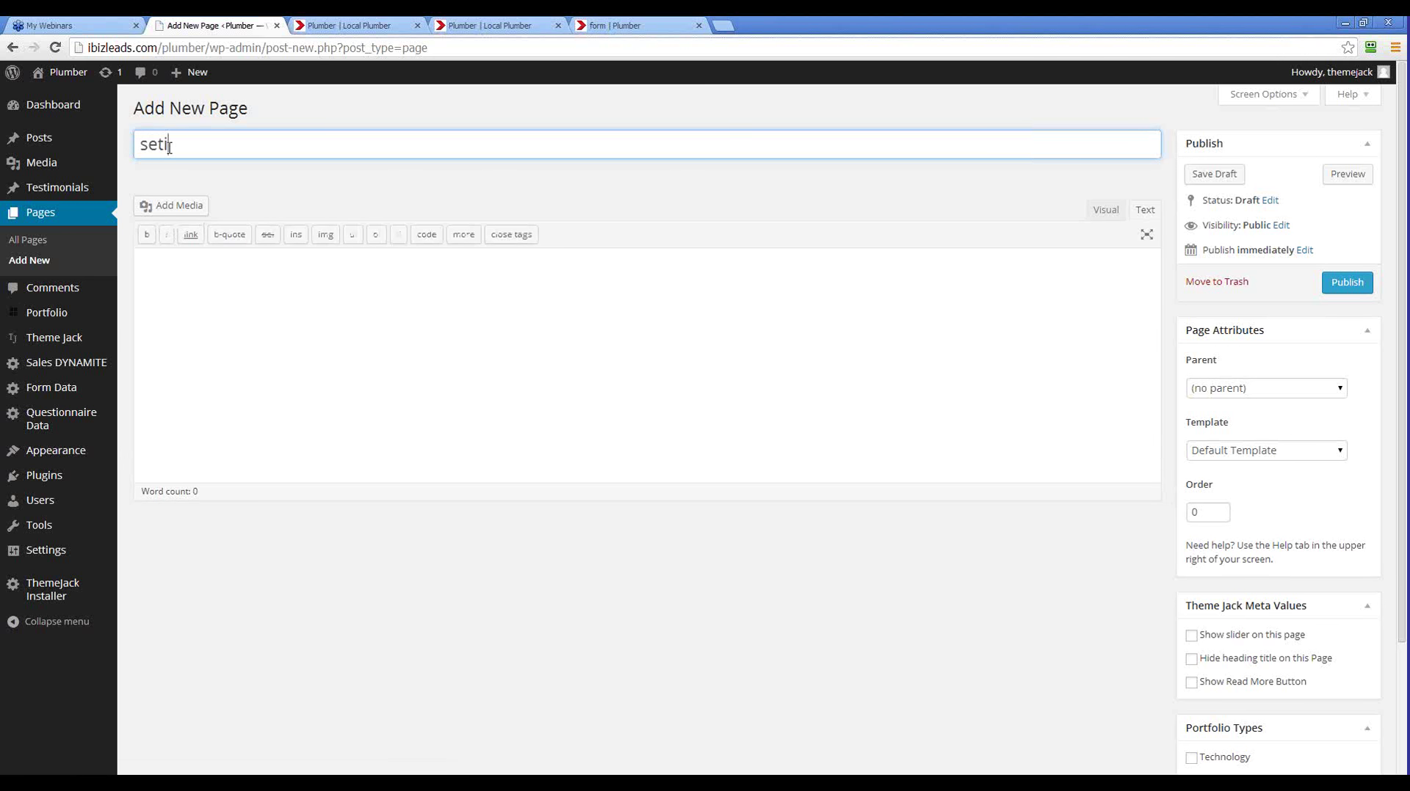
key(BackSpace)
key(BackSpace)
text(up)
click(182, 297)
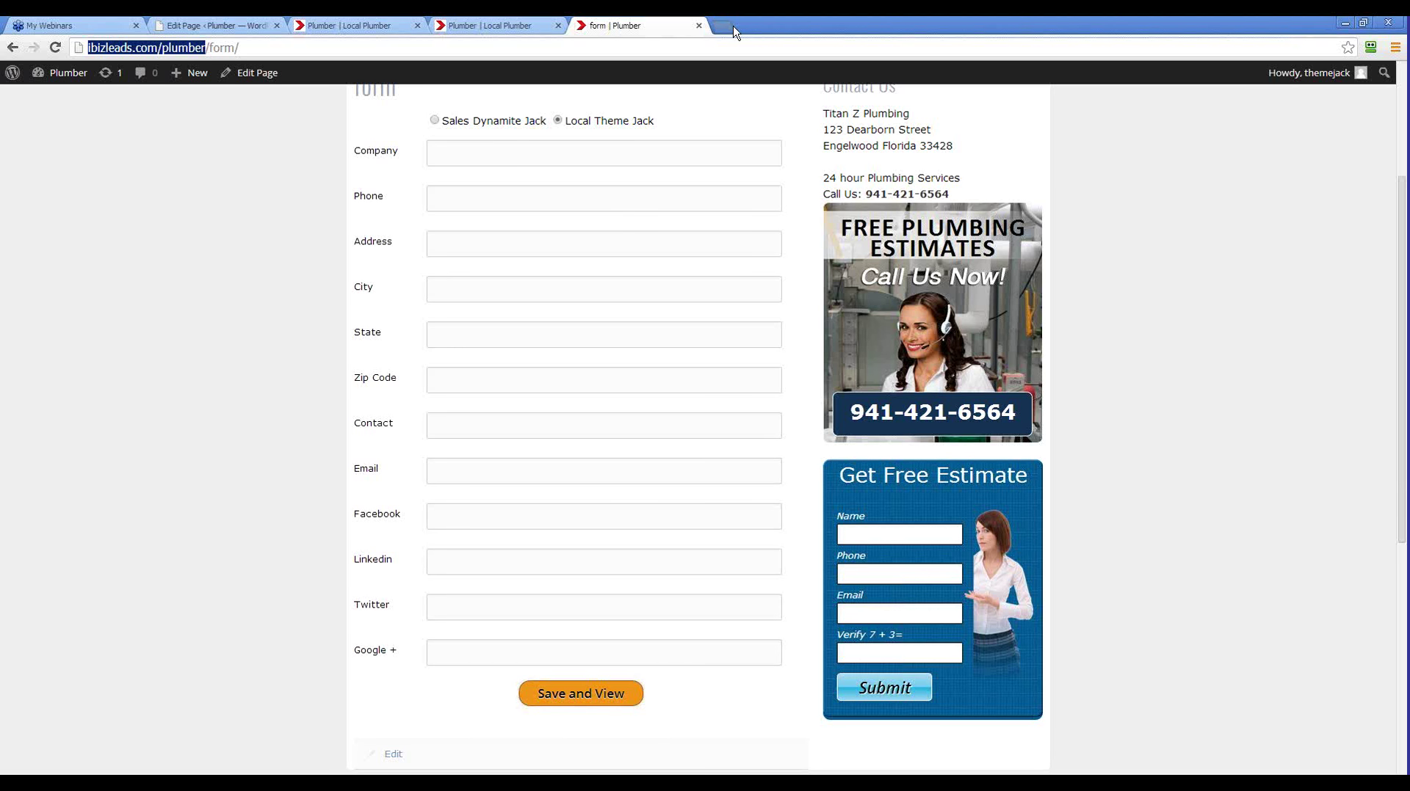
Load the site's '/setup' page in a new tab and scroll to its company table
key(ctrl+t)
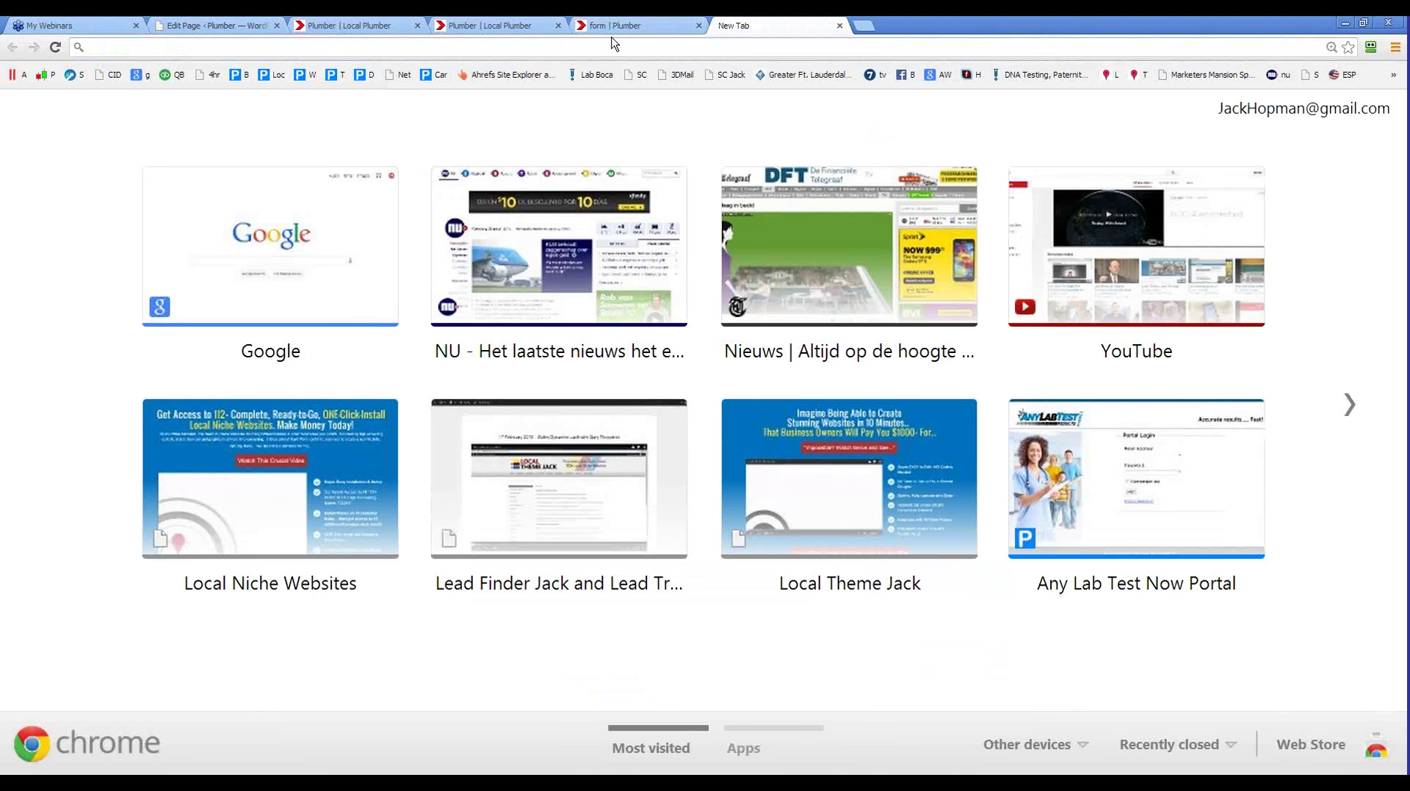
key(ctrl+v)
text(/setu)
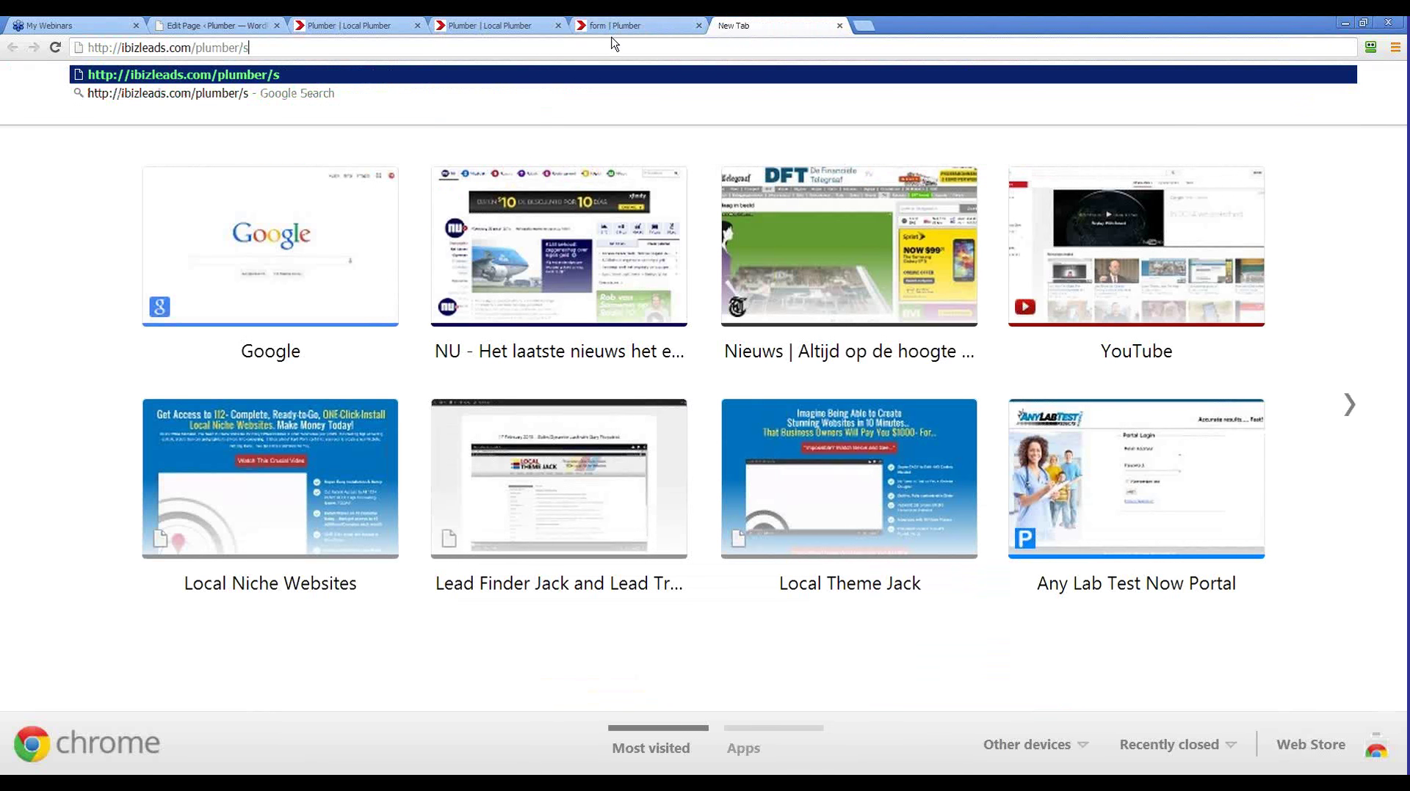
text(p)
key(Return)
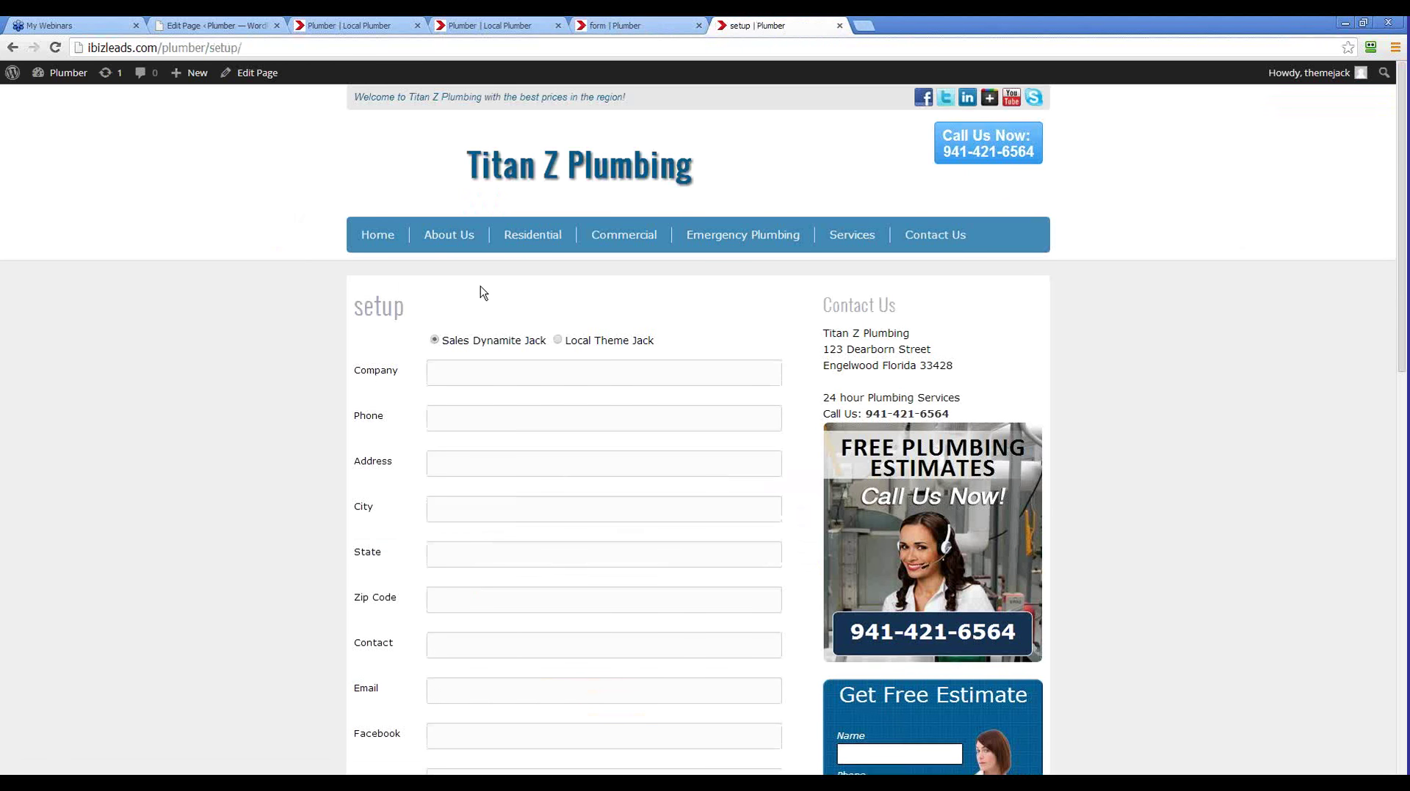
scroll(483, 293, down, 7)
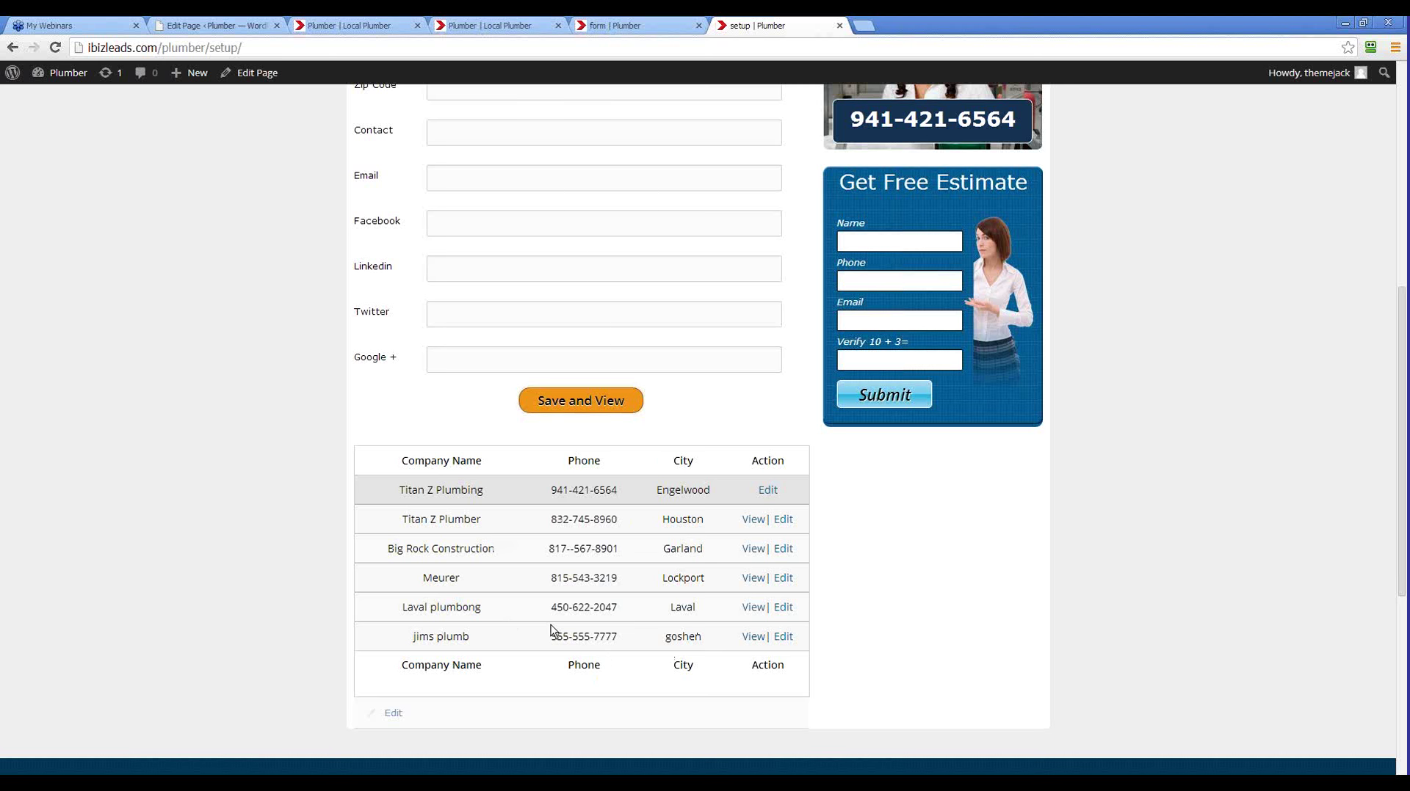
Compare the form tab against the setup page's table of saved companies
click(640, 25)
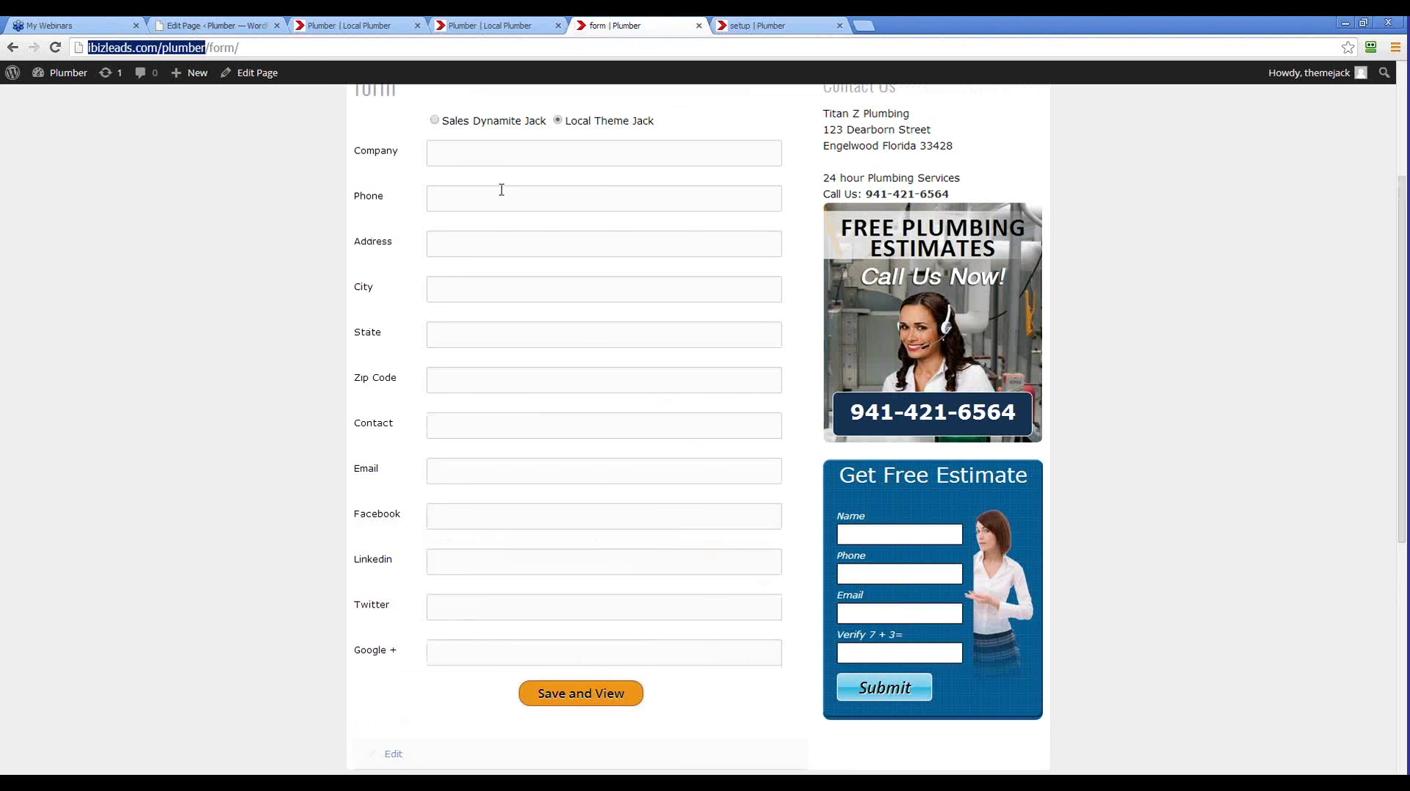
scroll(535, 544, down, 4)
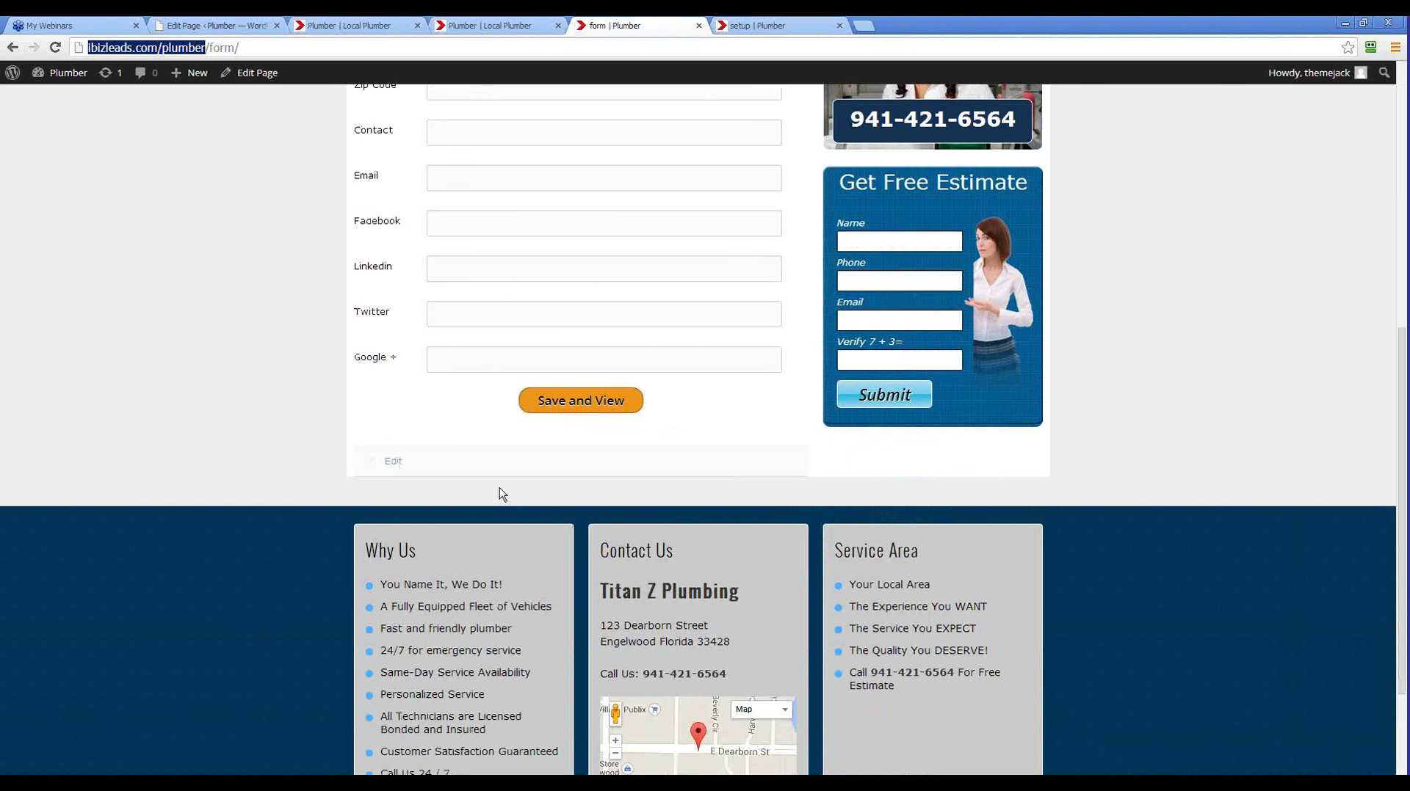
scroll(500, 493, up, 3)
click(756, 26)
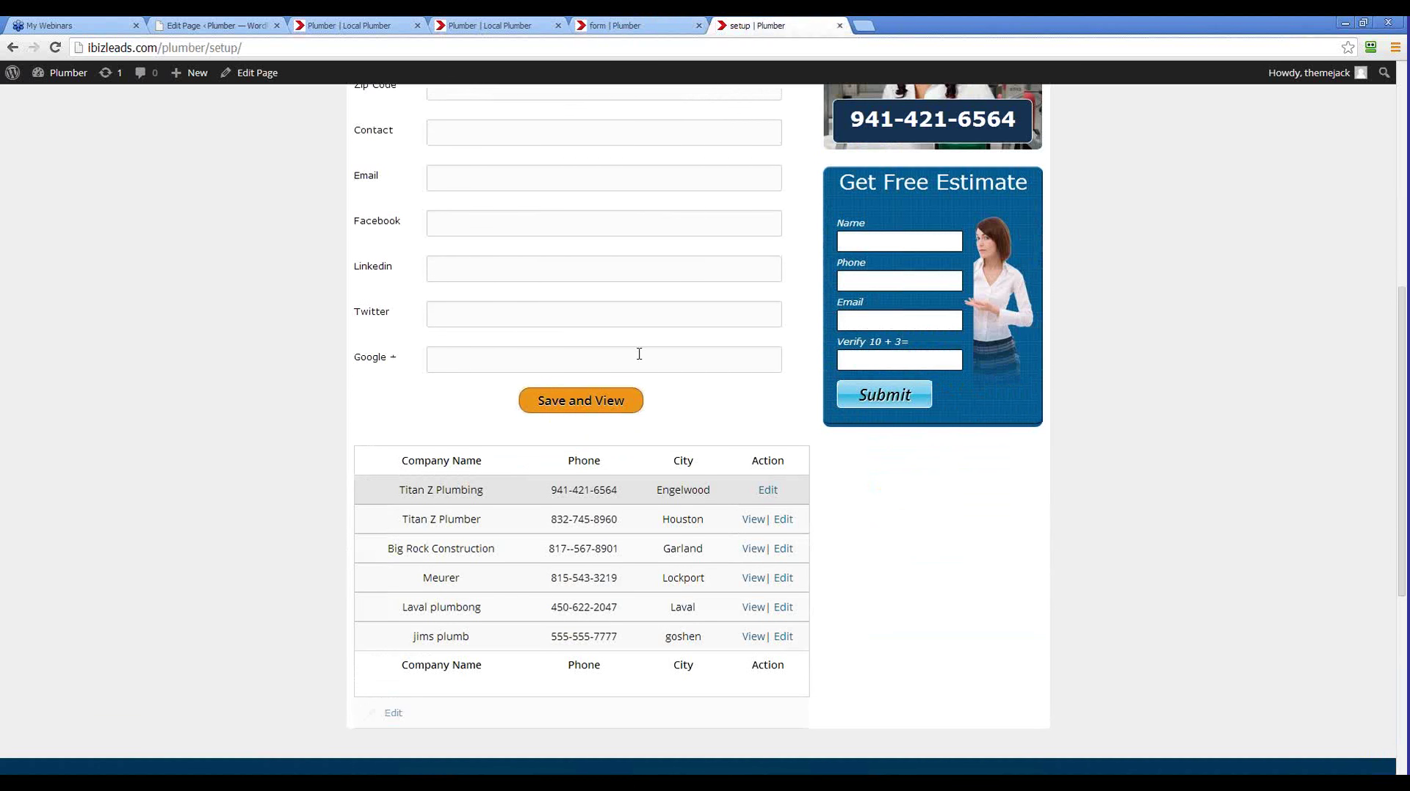
scroll(639, 353, down, 2)
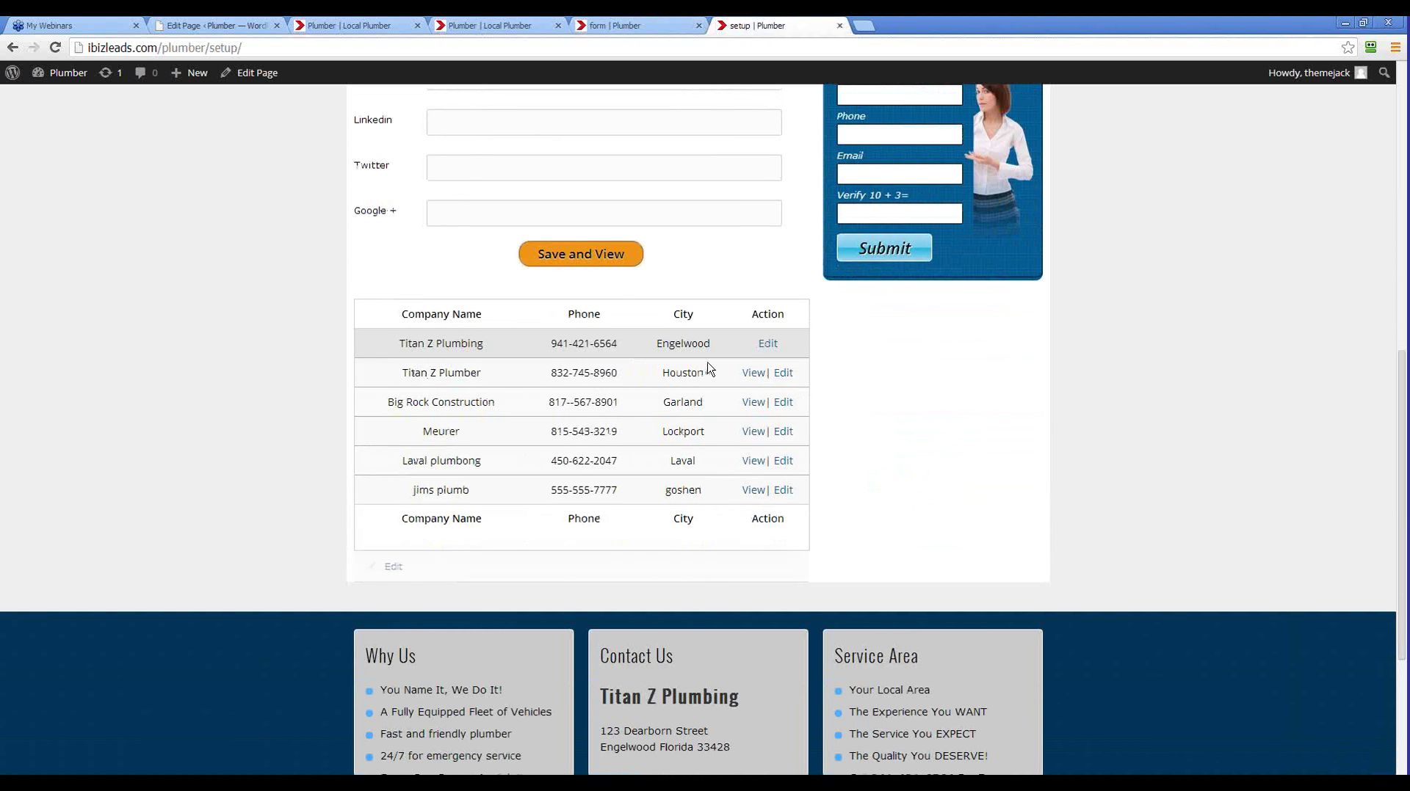